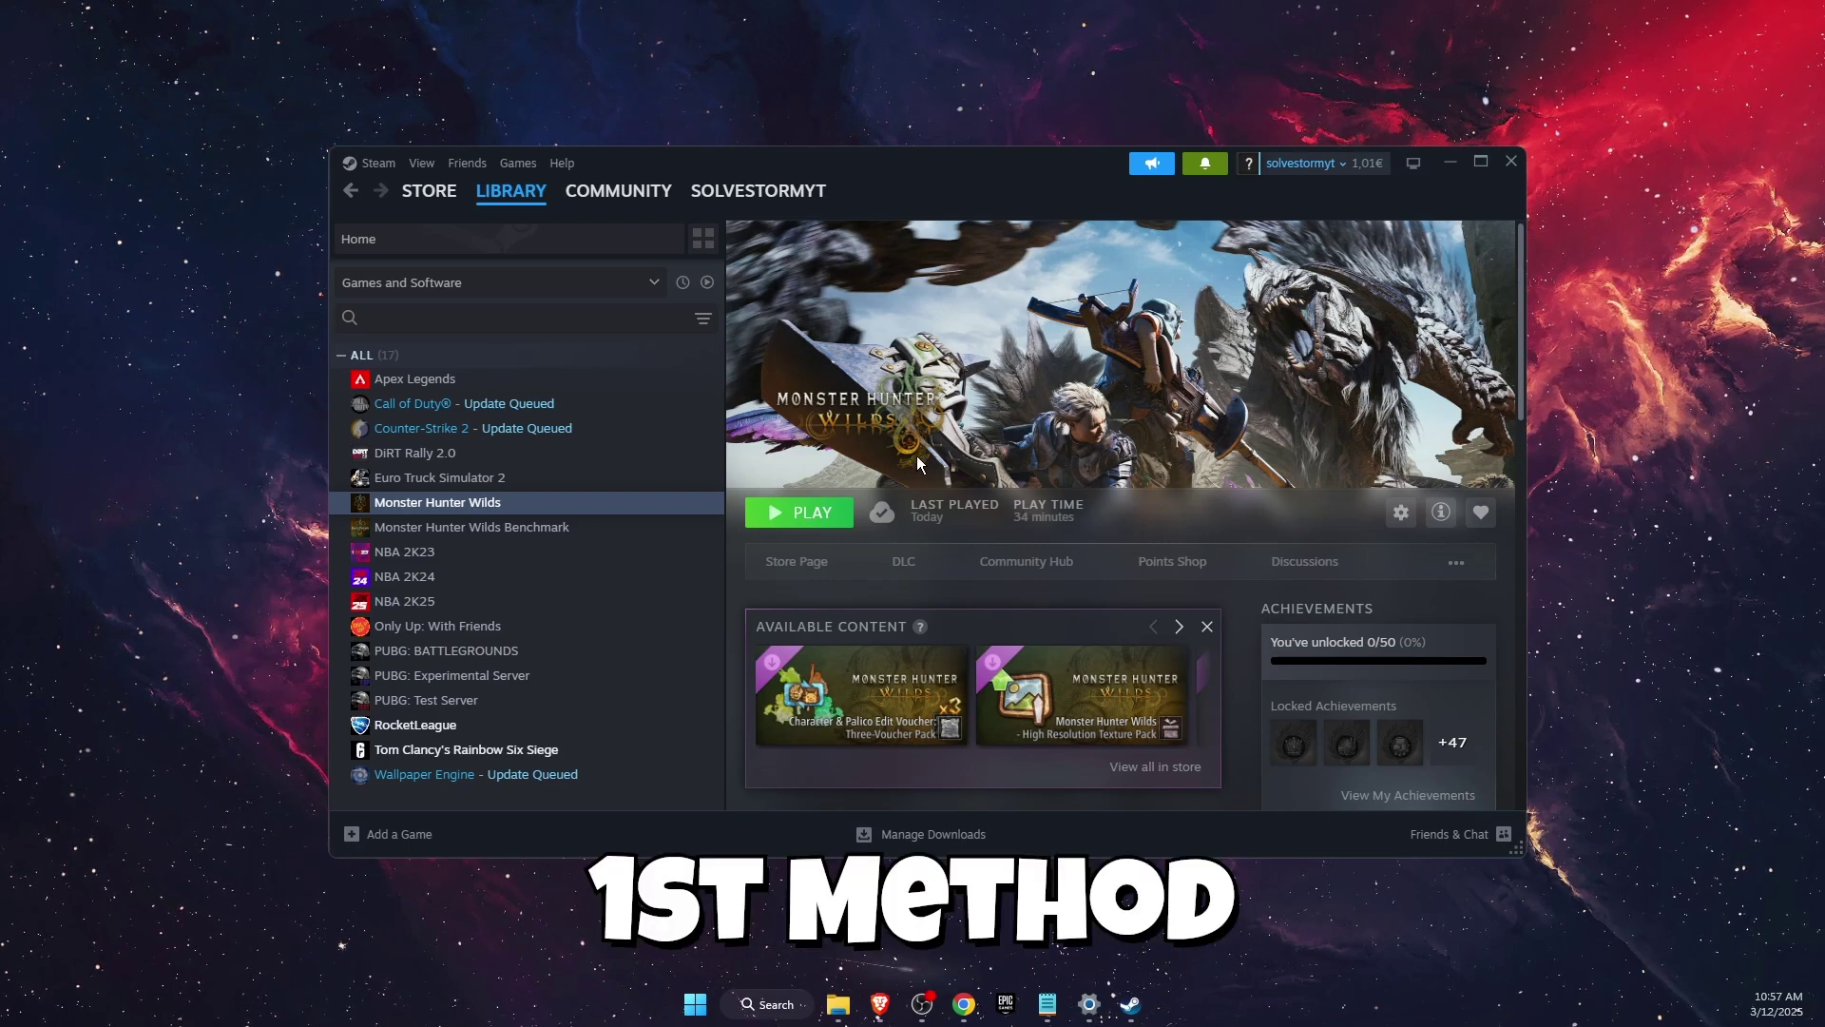
# Close the Steam client window
pyautogui.click(1511, 163)
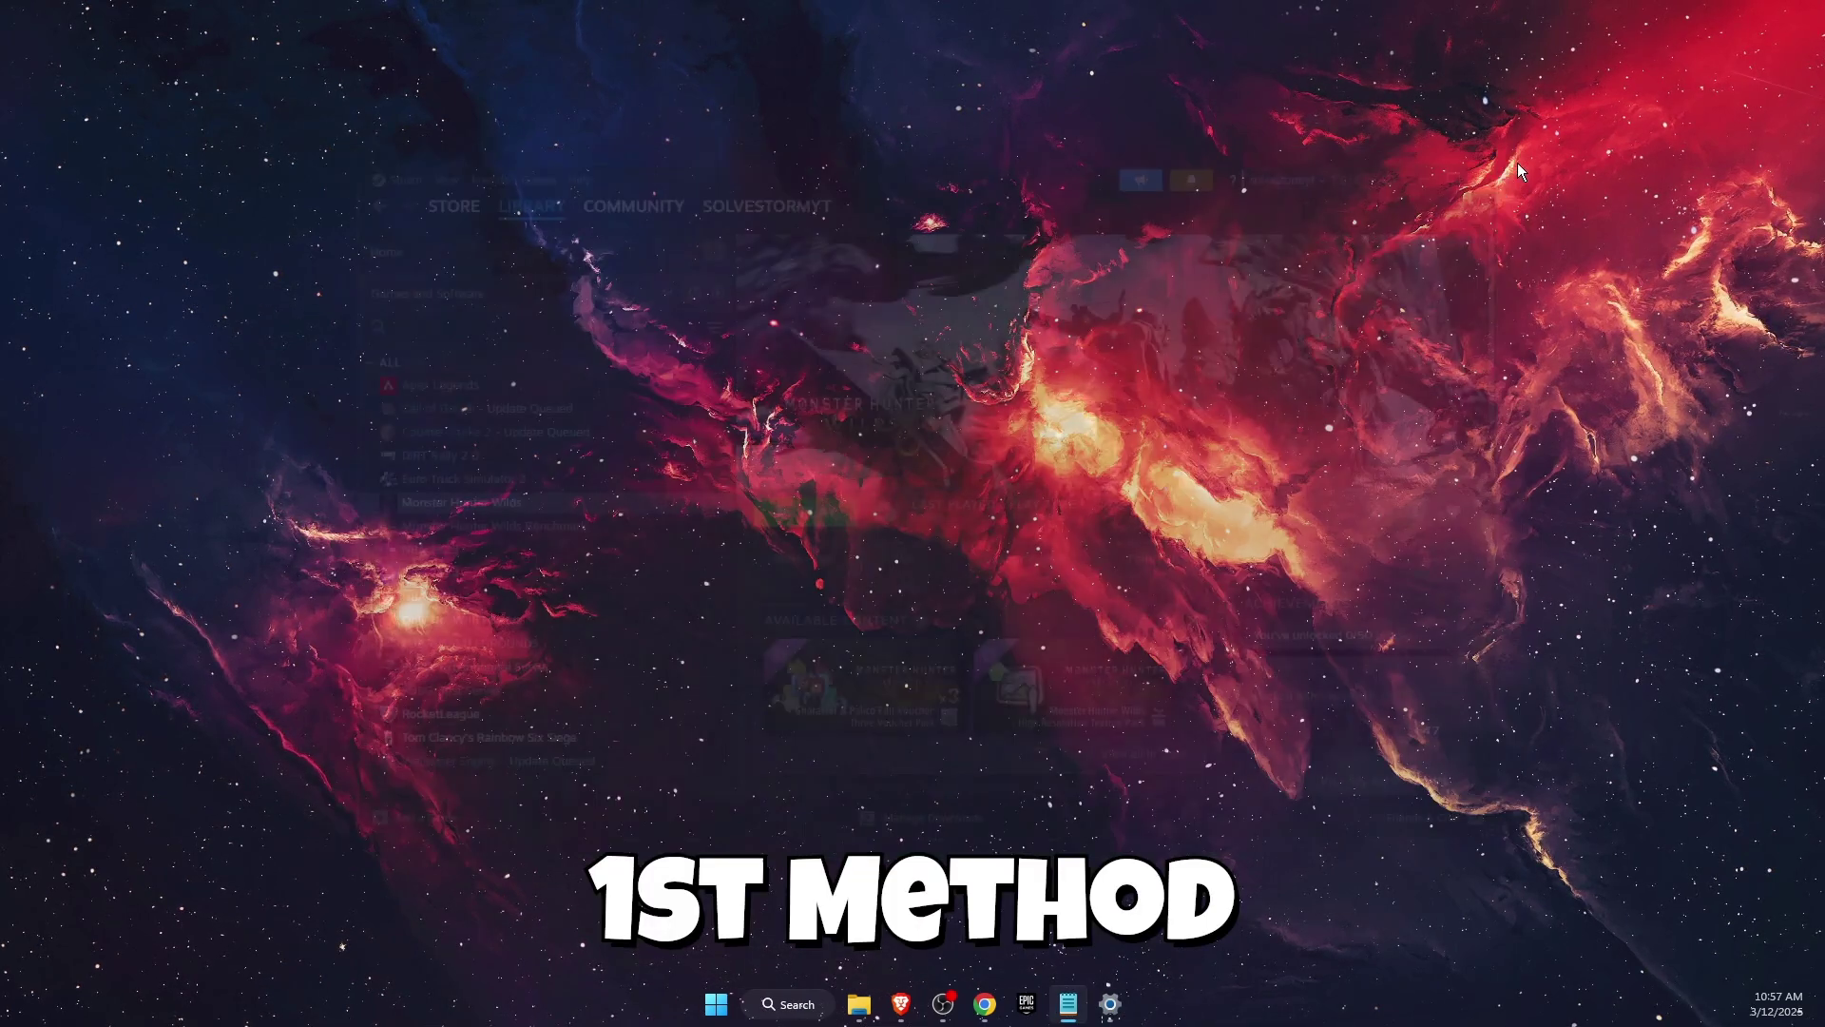
# End the leftover Steam Client WebHelper process in Task Manager
pyautogui.rightClick(731, 1004)
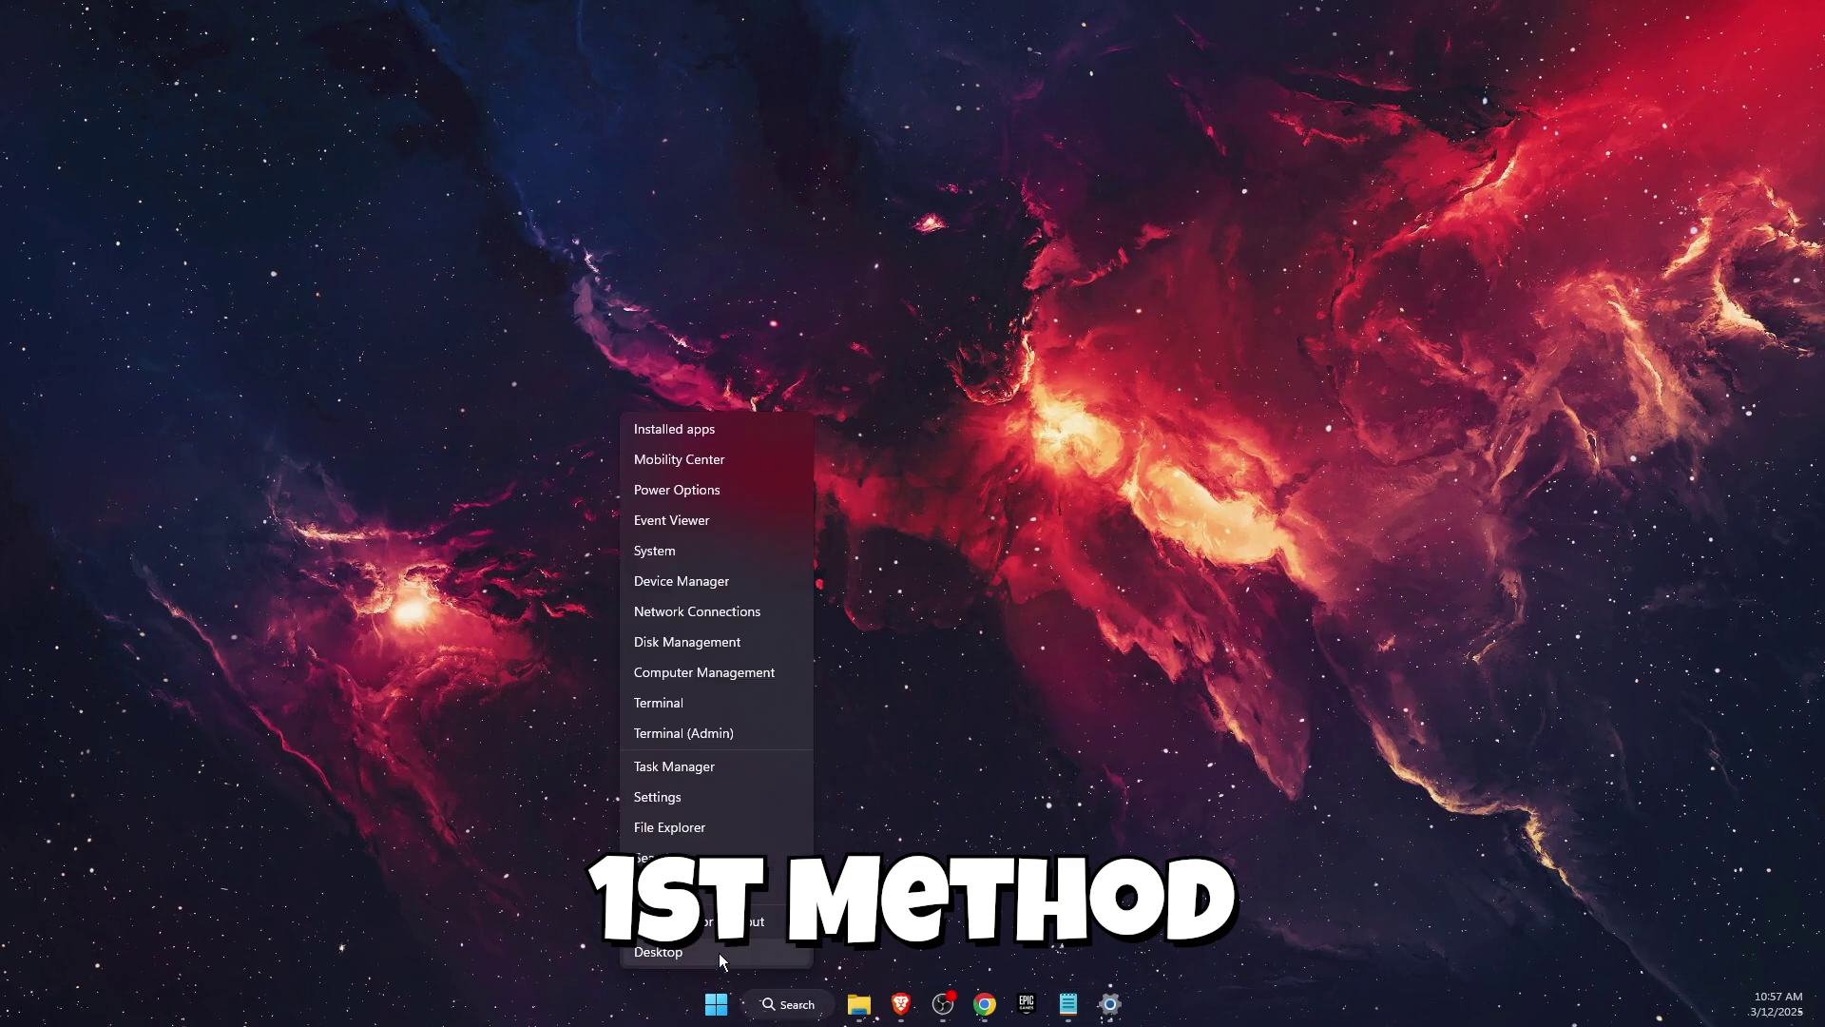
pyautogui.click(721, 763)
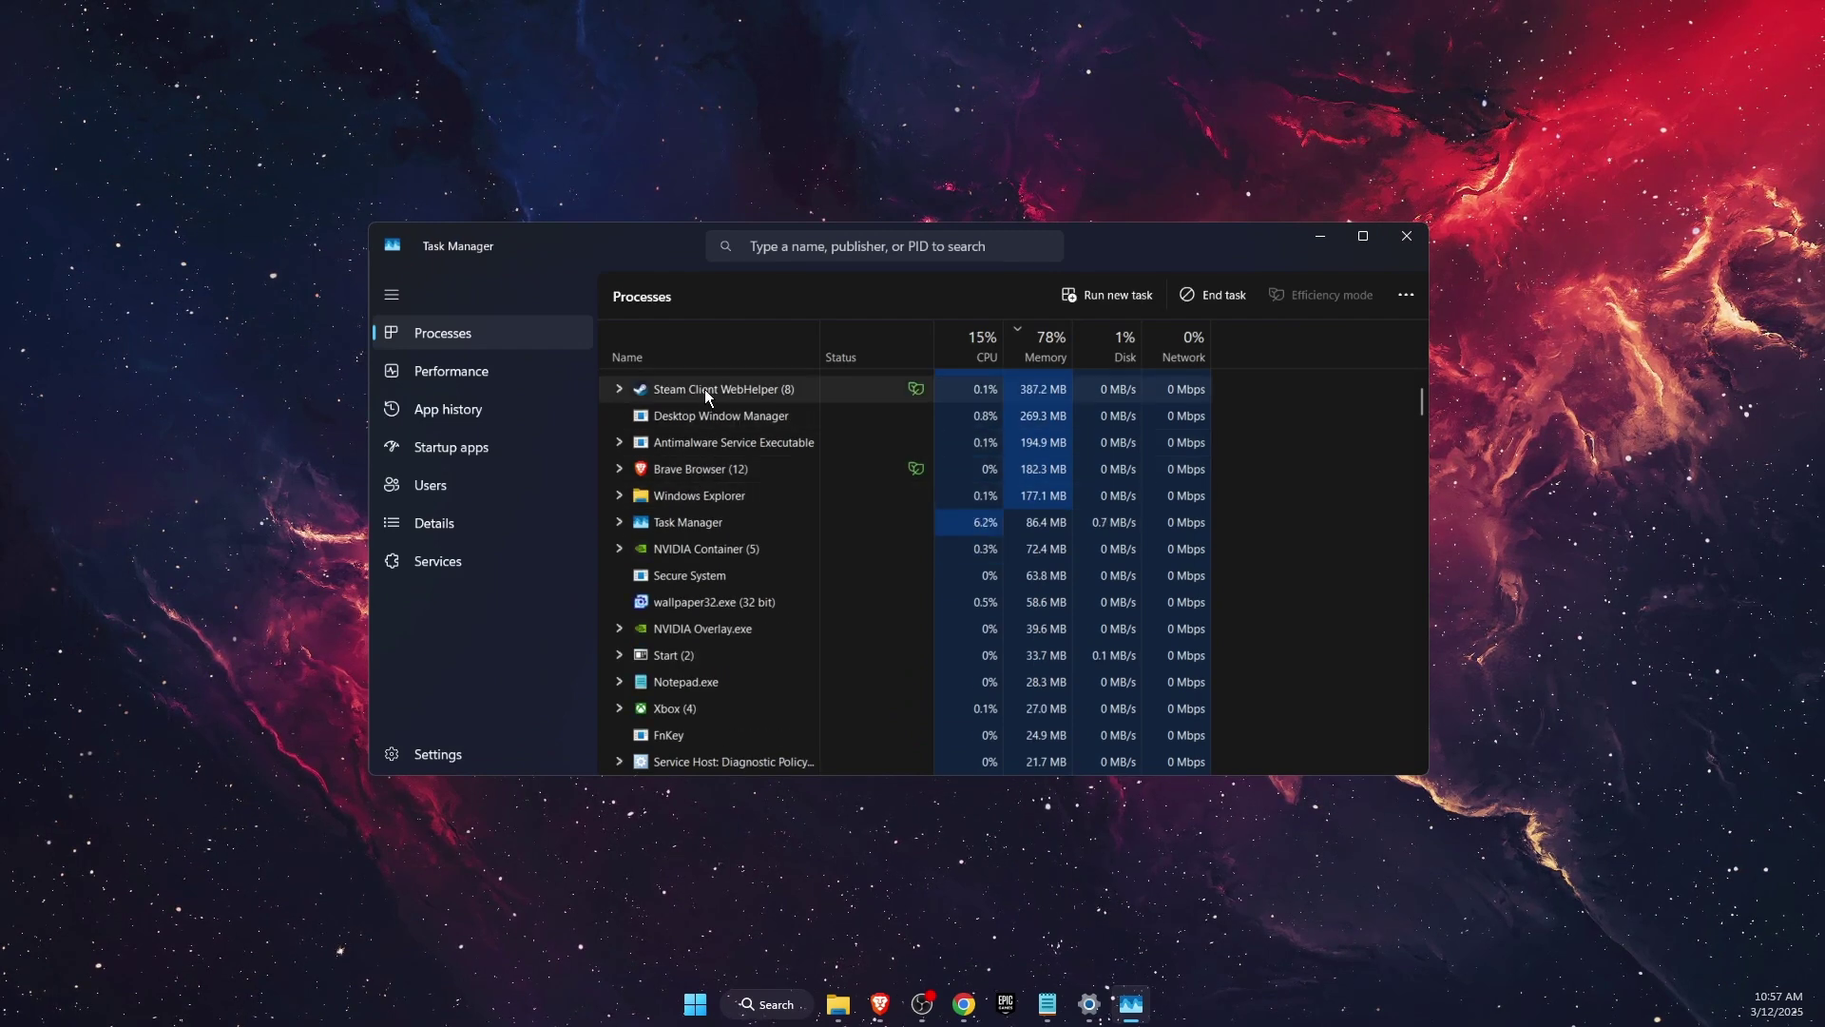
pyautogui.rightClick(706, 390)
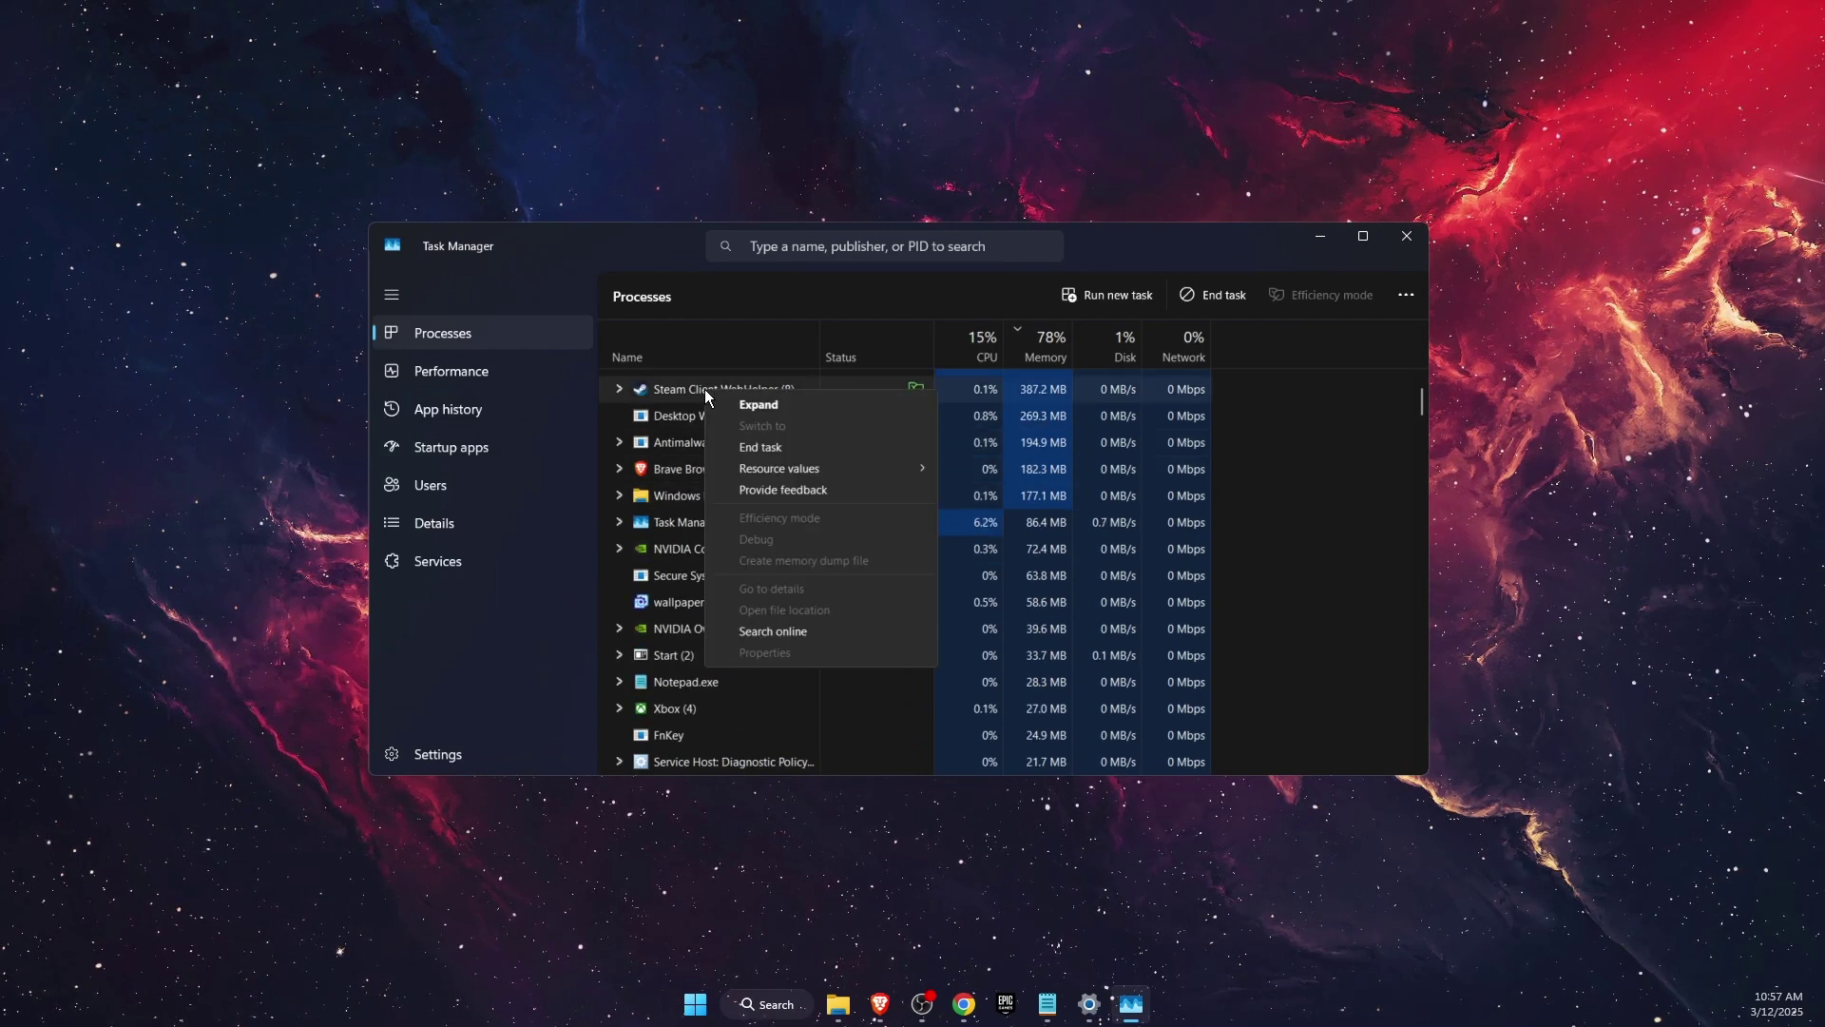
pyautogui.click(783, 449)
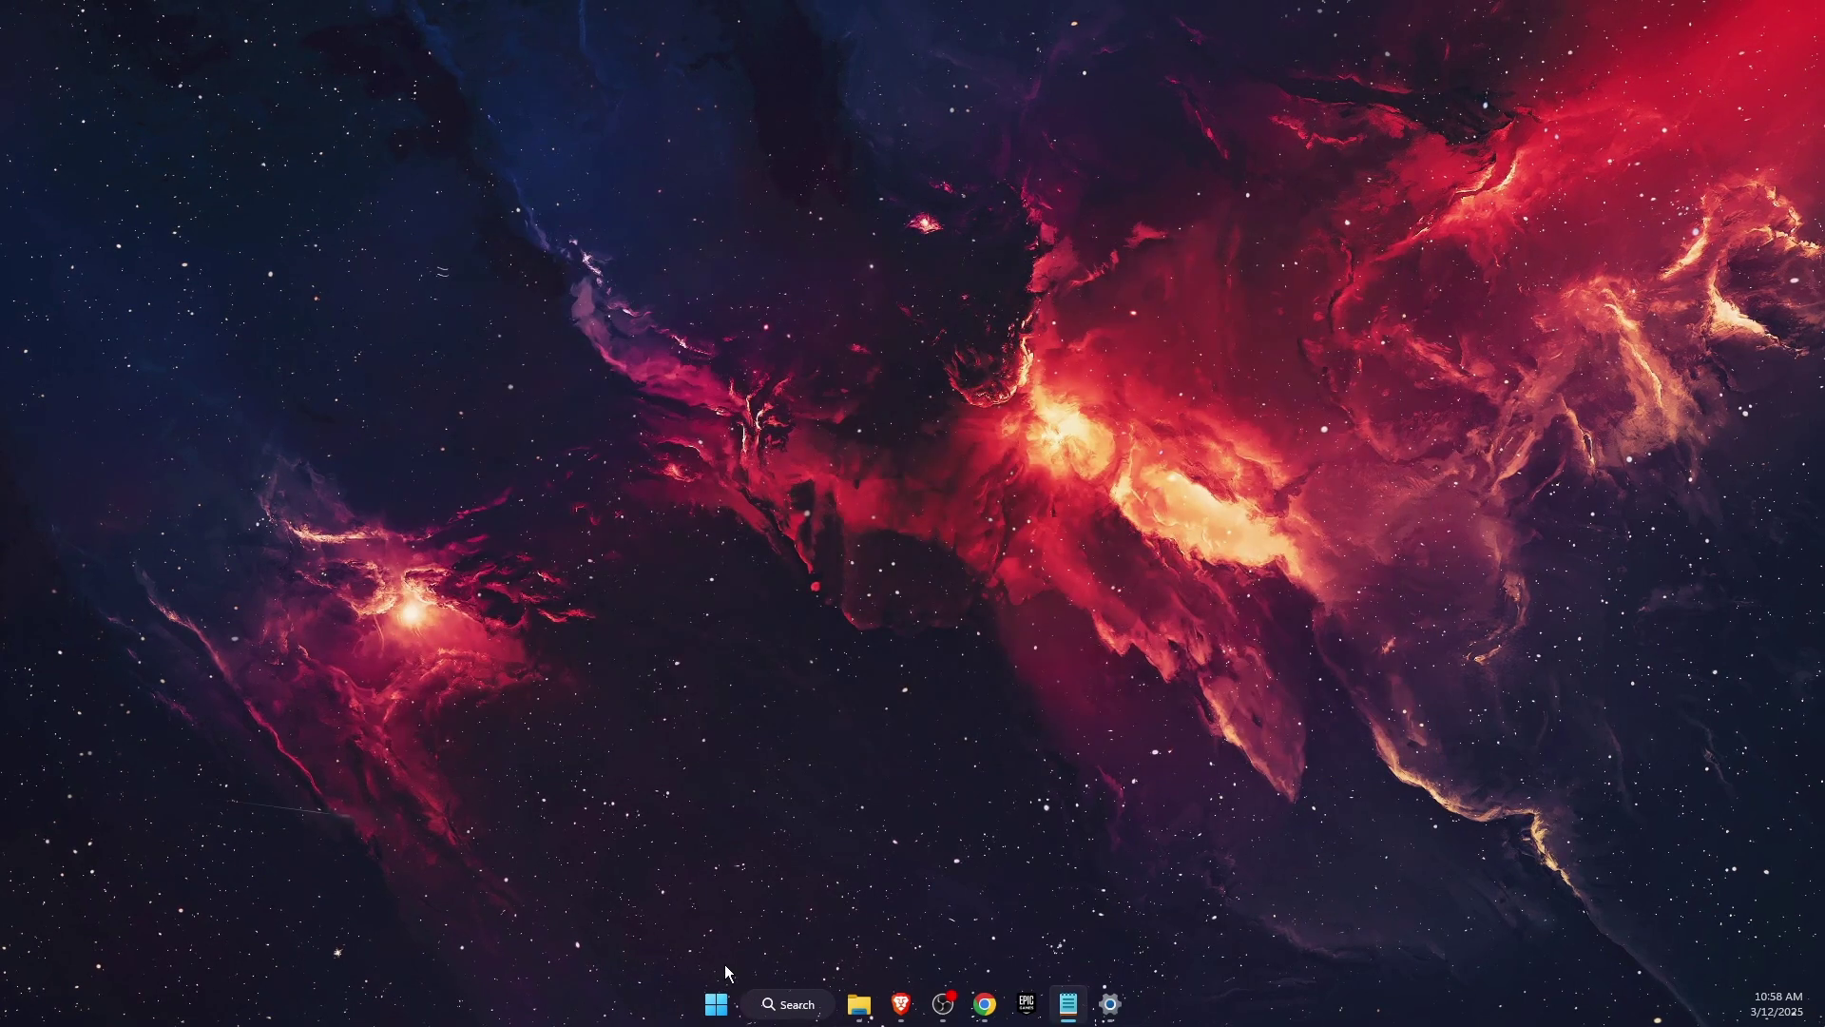
# Relaunch Steam as administrator from a Start search for 'ste', then bring up Monster Hunter Wilds' menu
pyautogui.click(724, 1003)
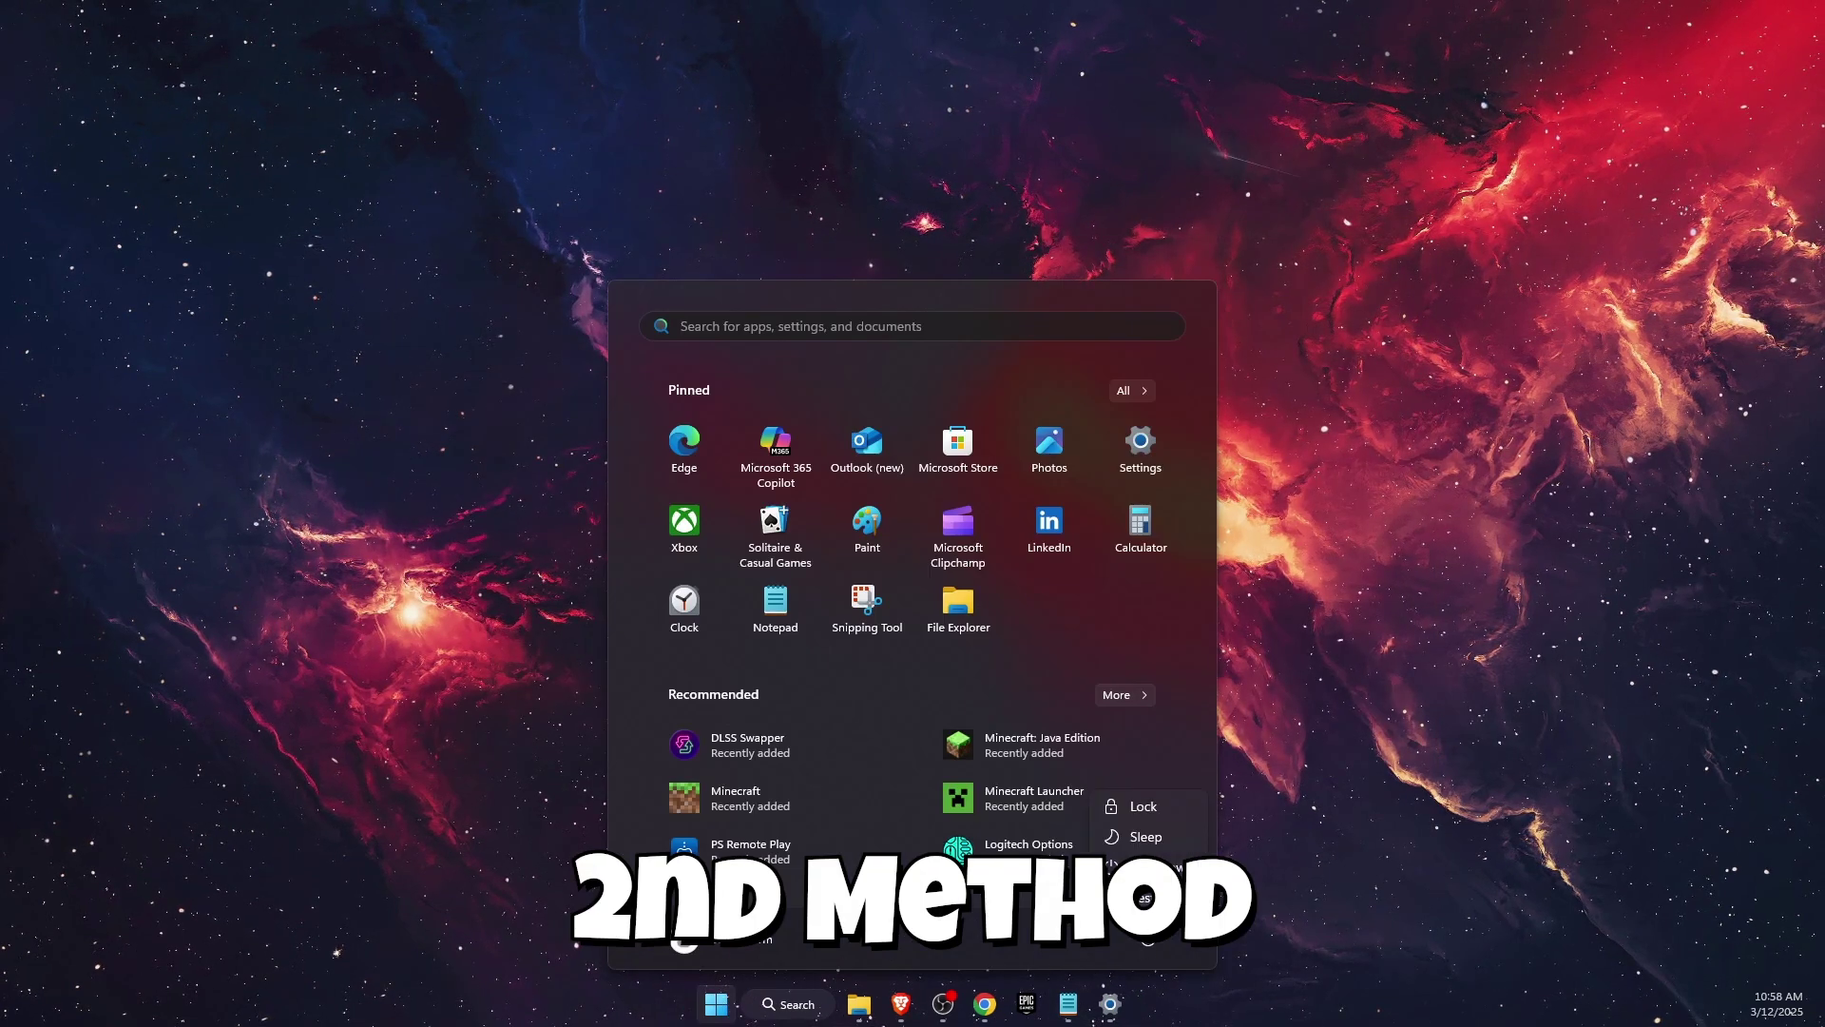
pyautogui.click(1389, 842)
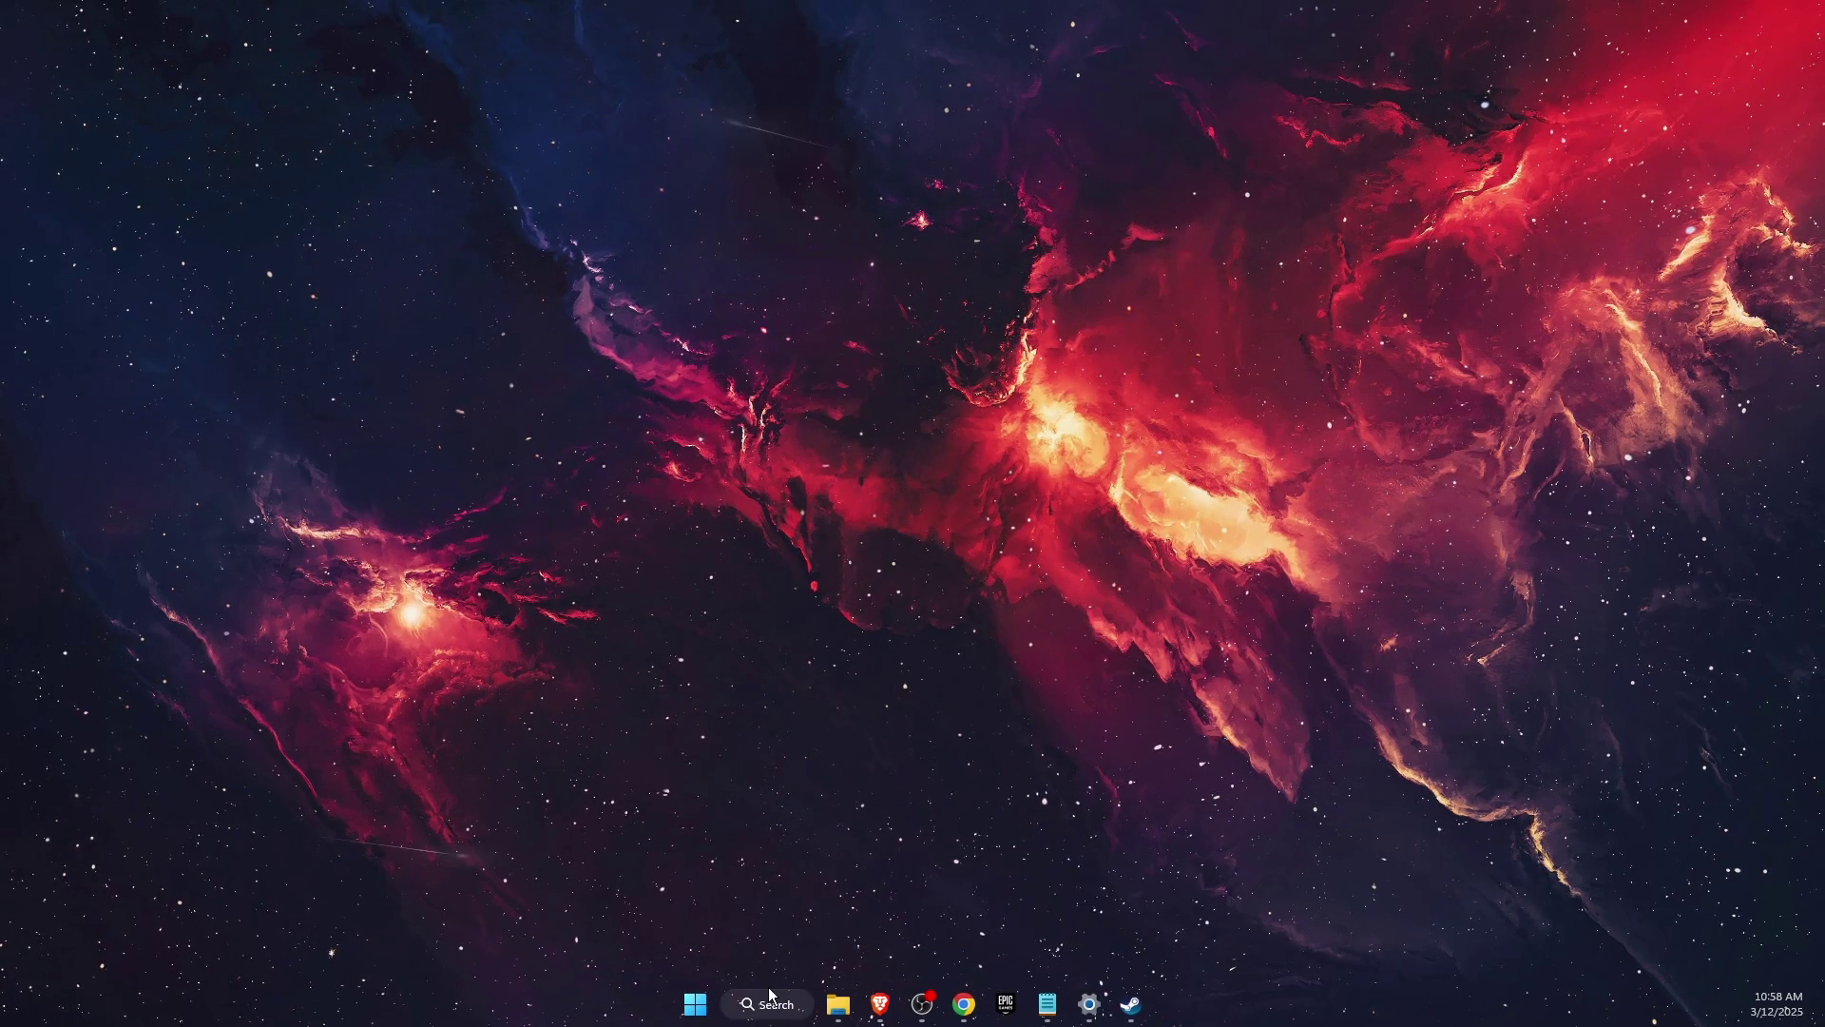
pyautogui.click(803, 1003)
pyautogui.write('ste')
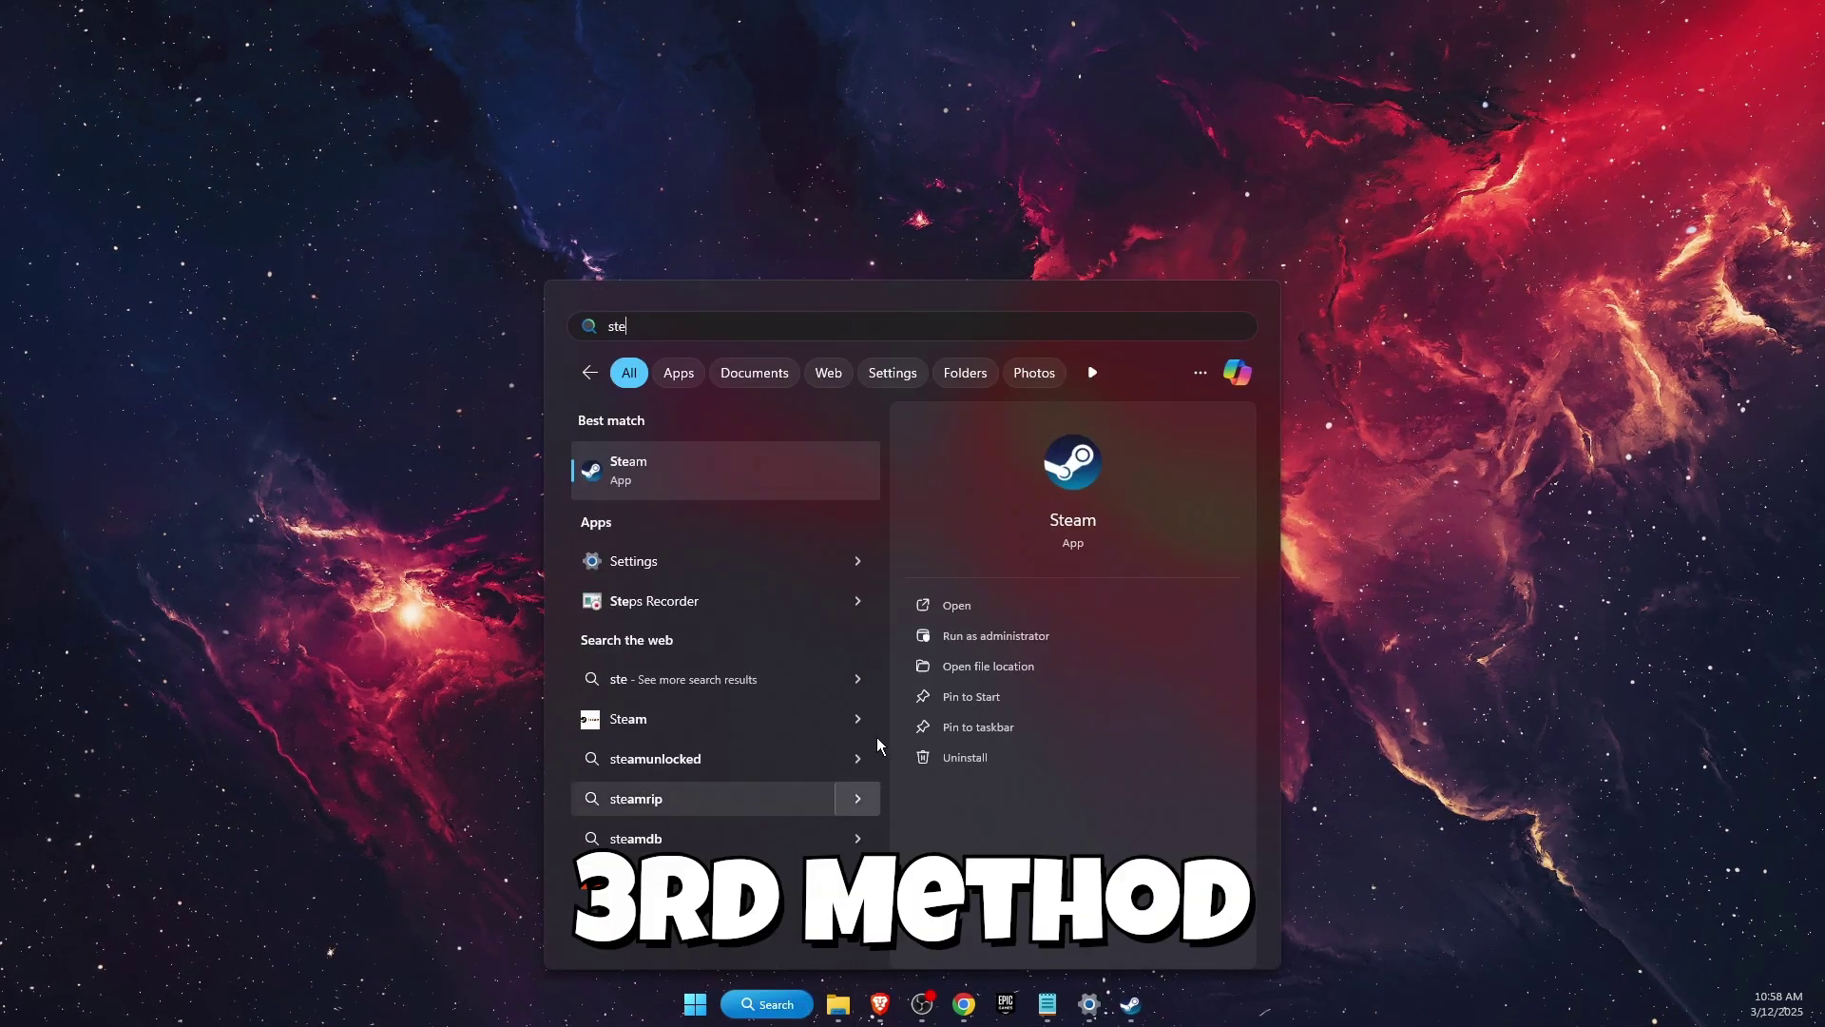
pyautogui.rightClick(802, 464)
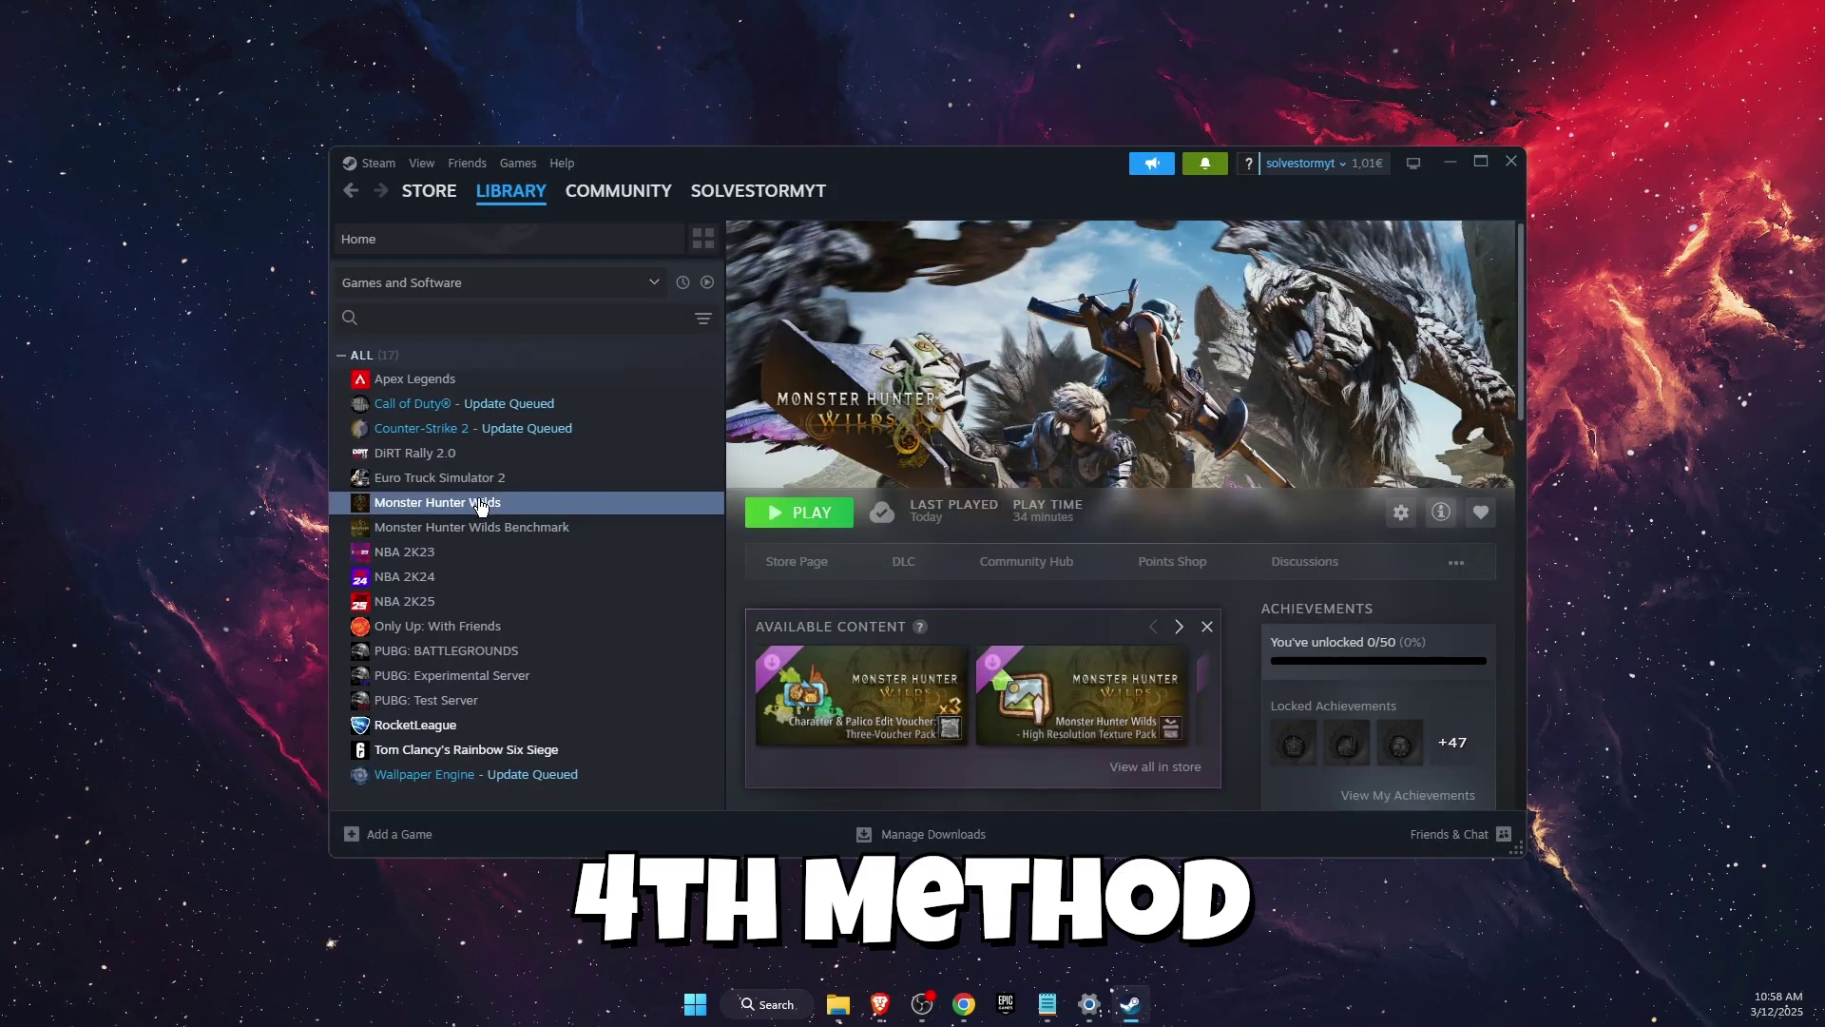
pyautogui.rightClick(481, 506)
# Open Monster Hunter Wilds' installed files folder in File Explorer
pyautogui.moveTo(538, 614)
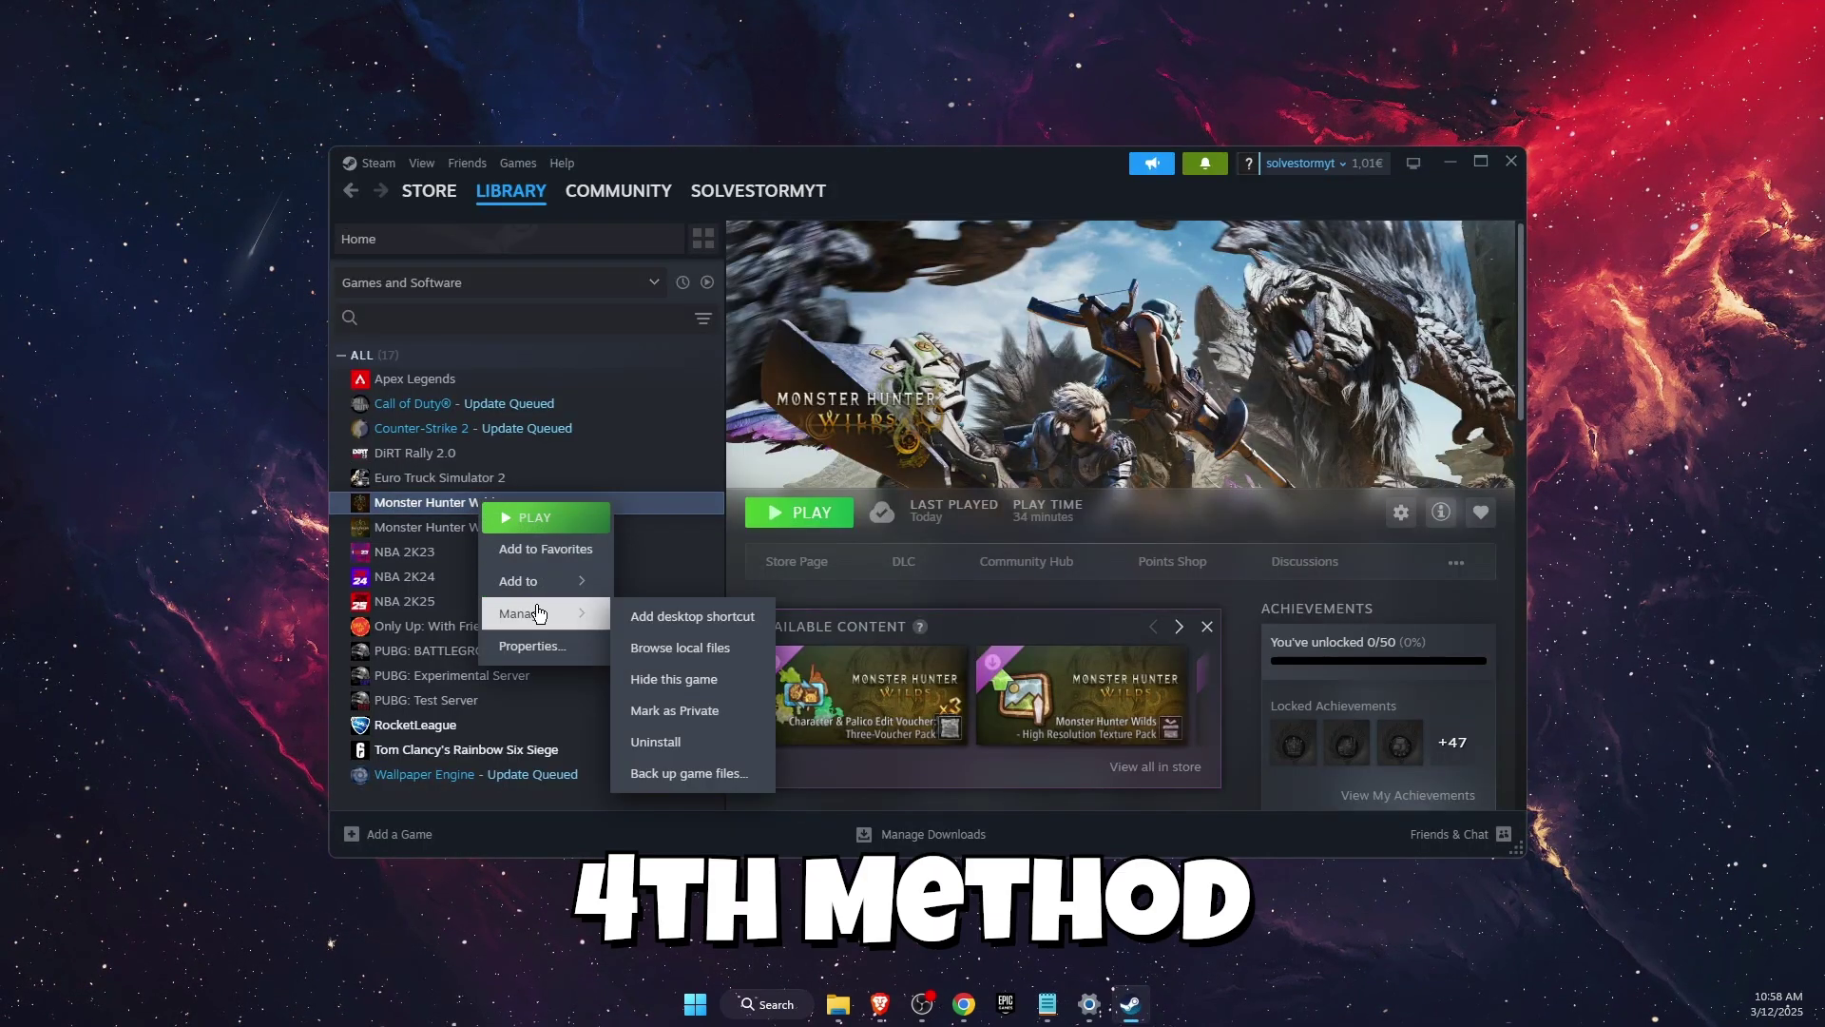
pyautogui.click(686, 648)
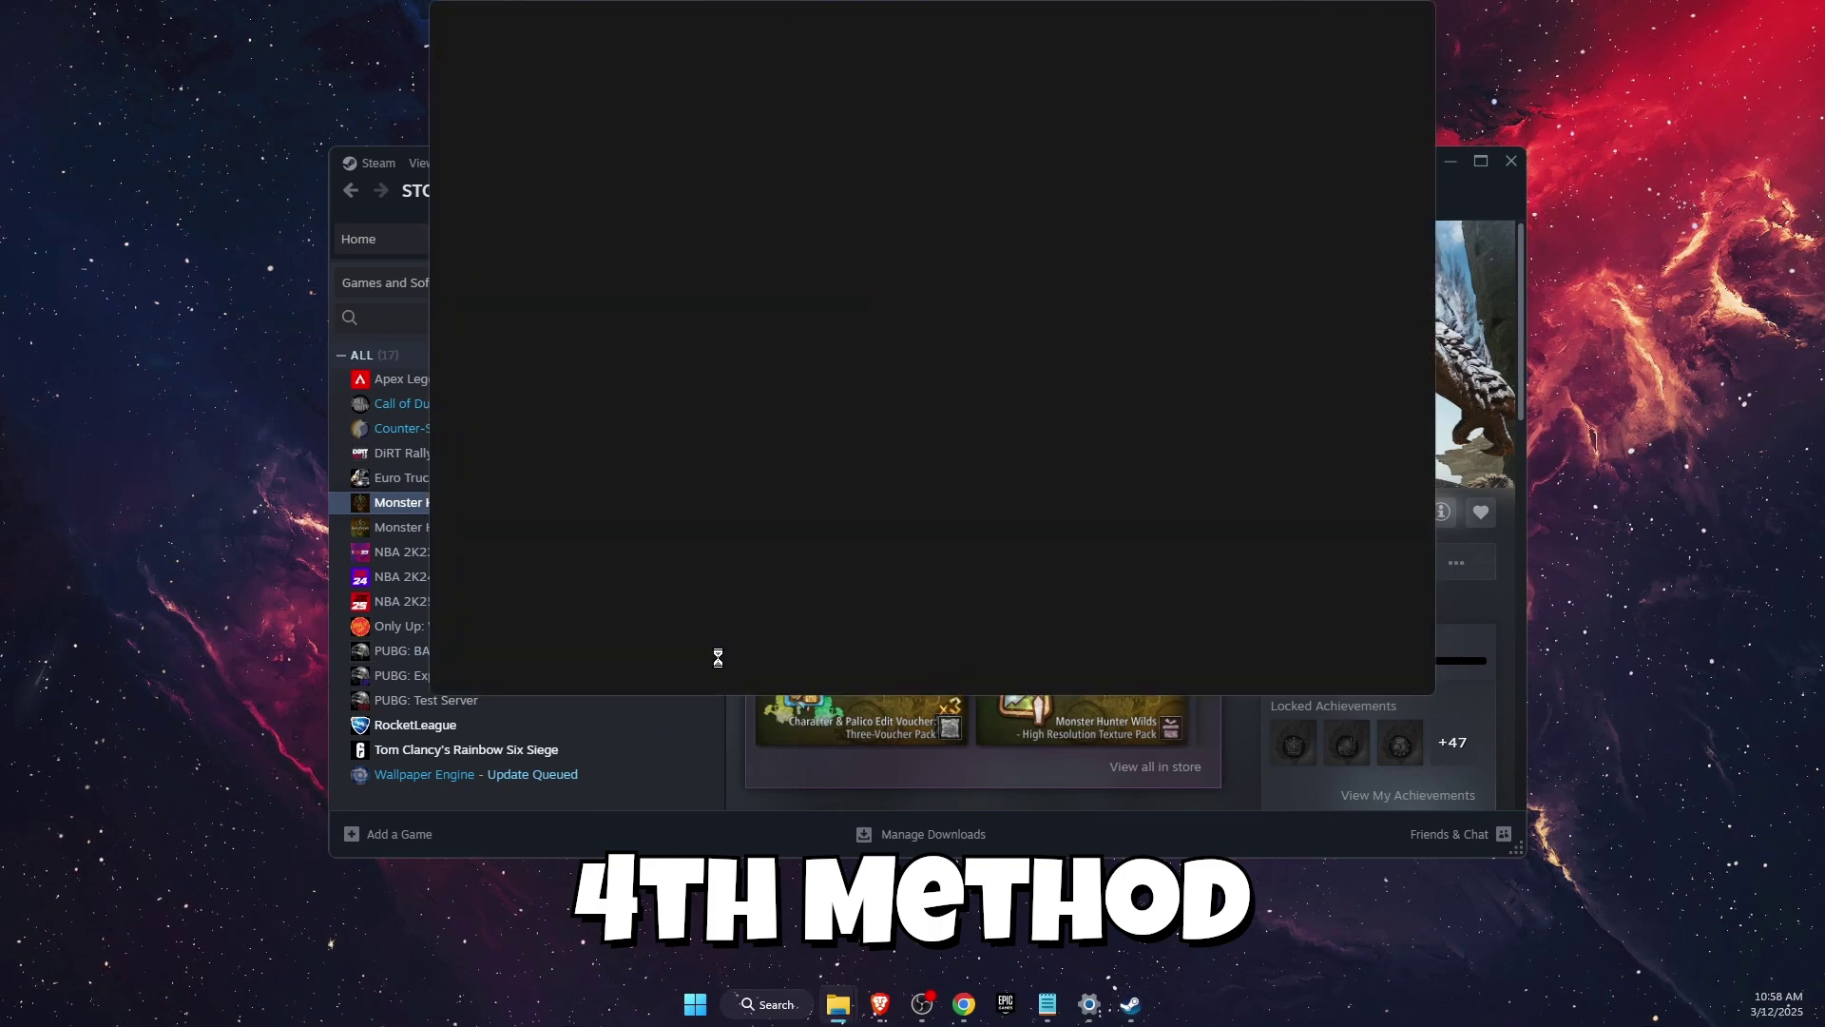
pyautogui.moveTo(1121, 27); pyautogui.dragTo(1124, 166)
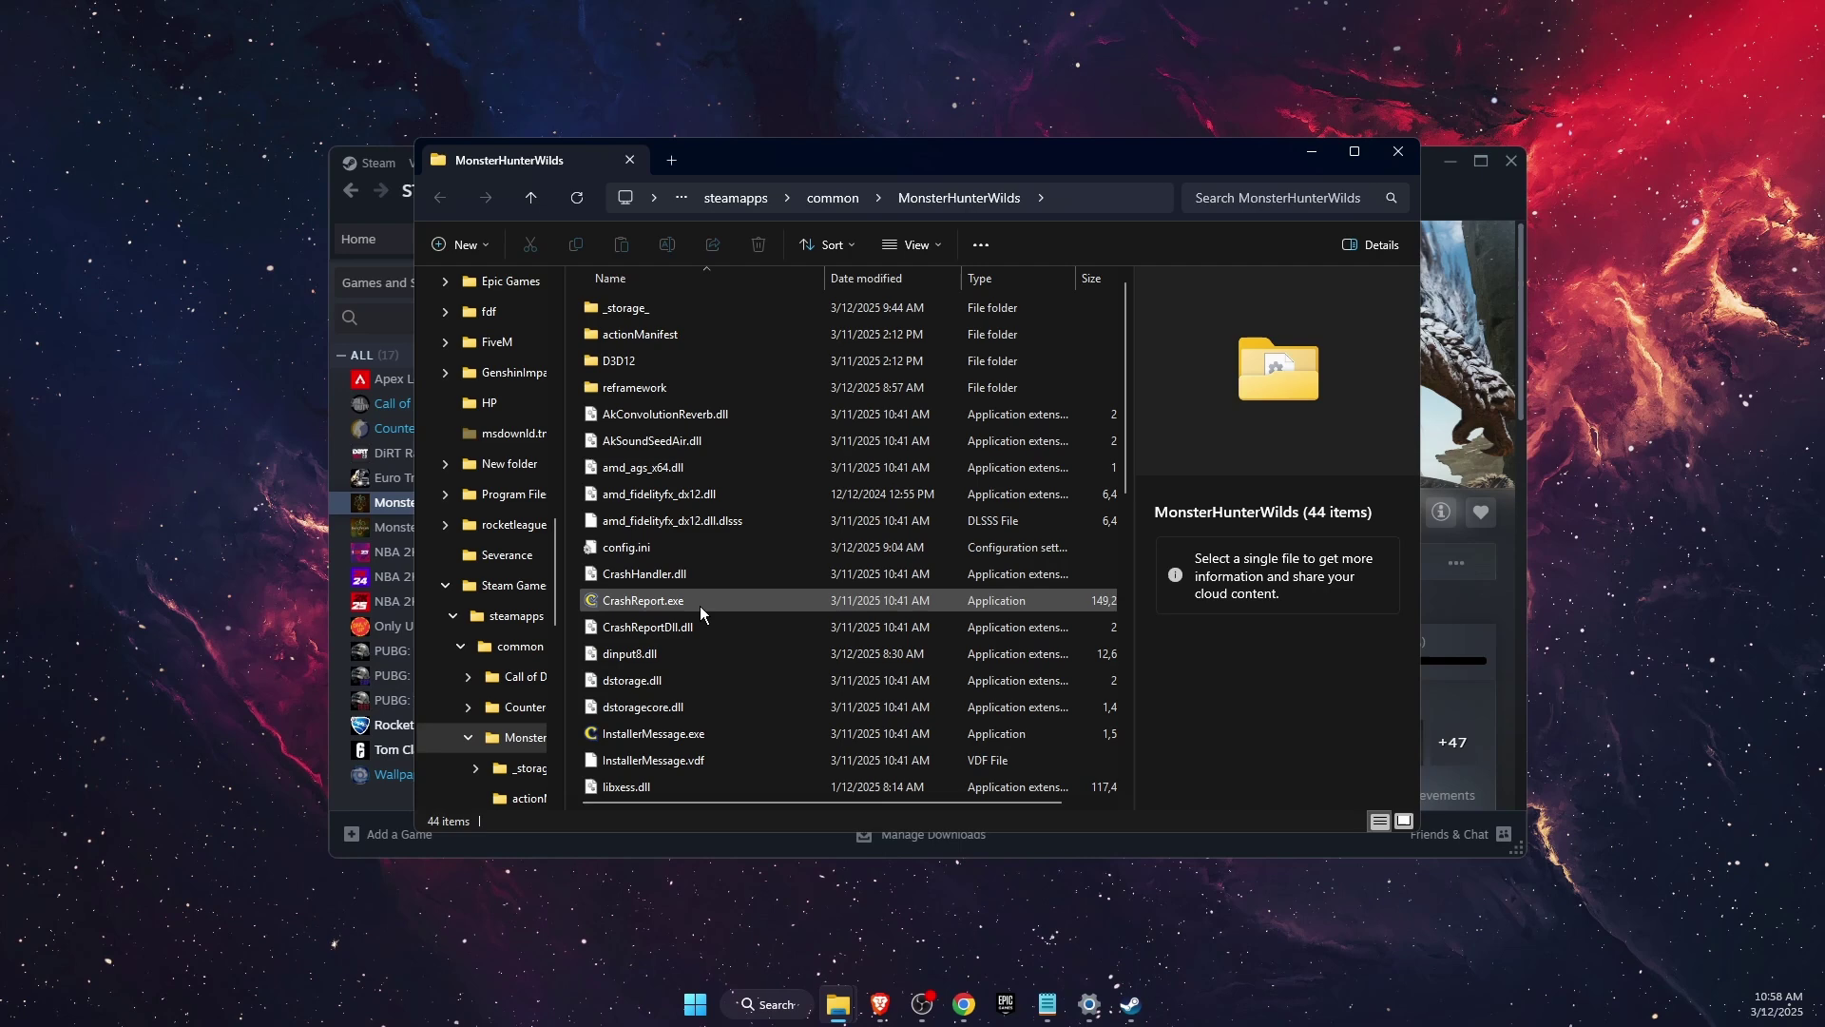
# Select CrashReport.exe and CrashReportDll.dll together and bring up their actions to delete them
pyautogui.click(694, 629)
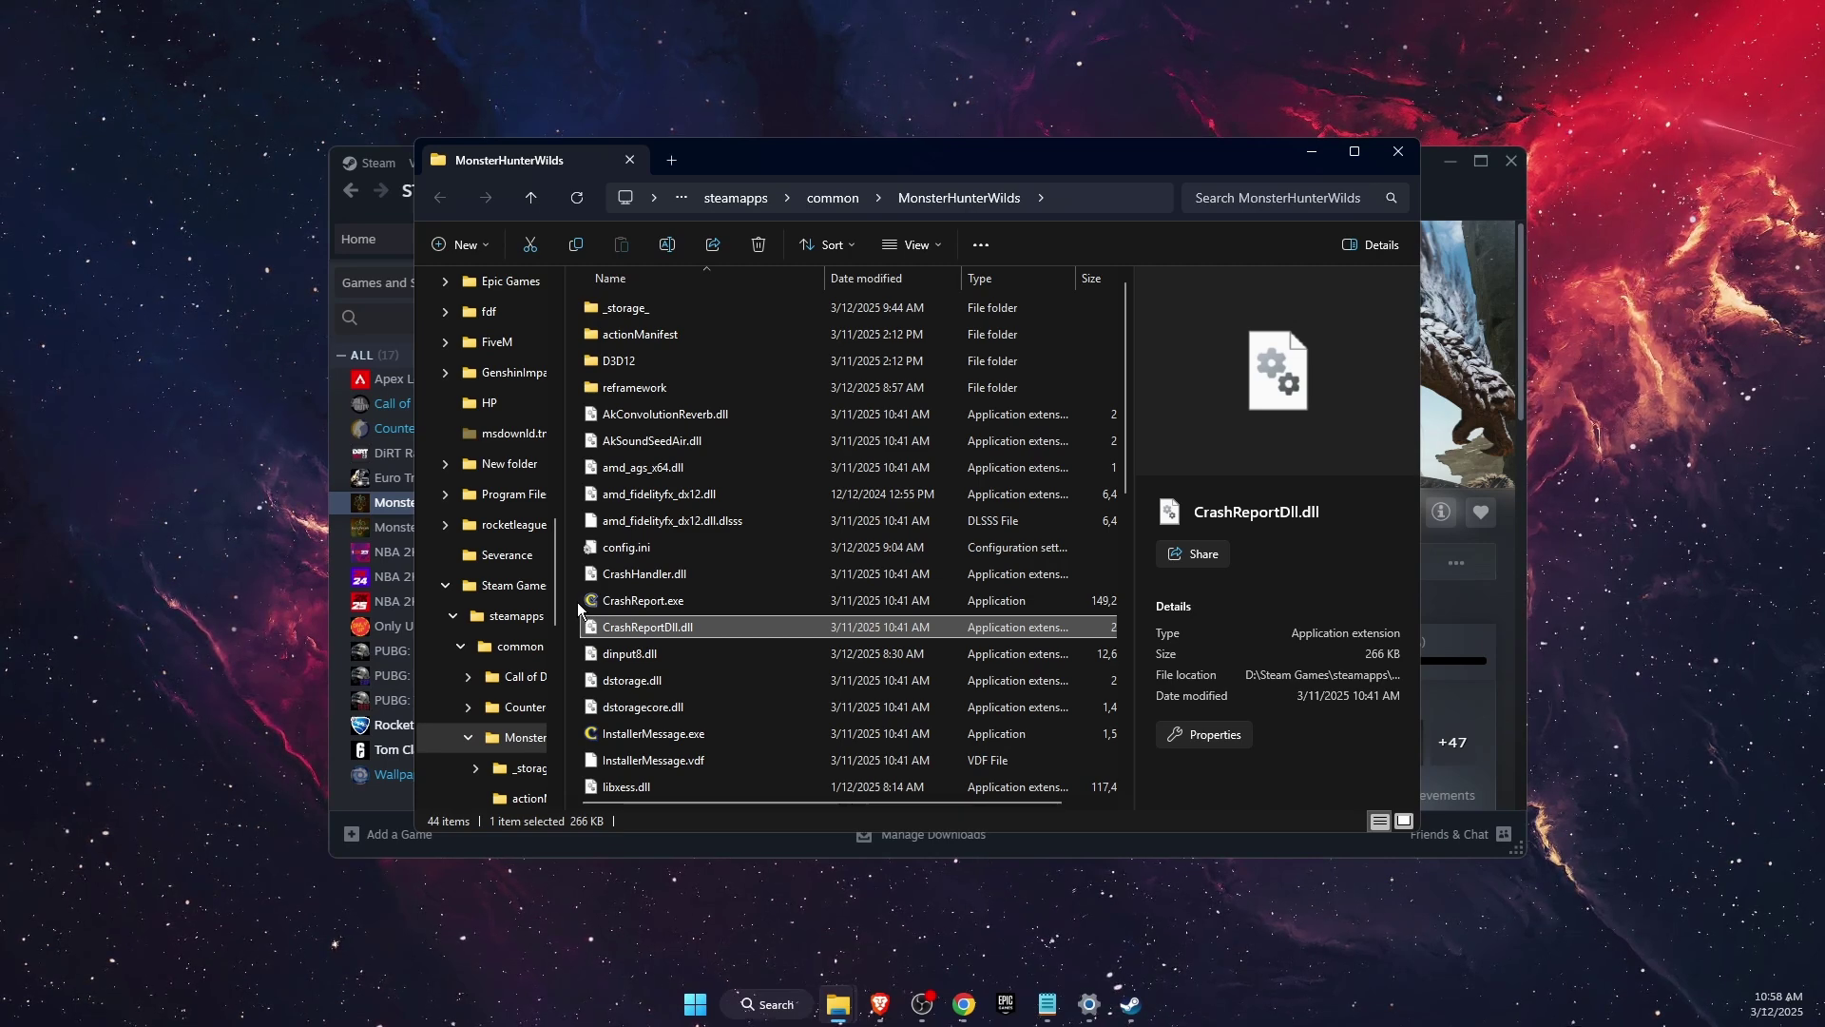
pyautogui.click(584, 601)
pyautogui.keyDown('ctrl'); pyautogui.click(675, 627); pyautogui.keyUp('ctrl')
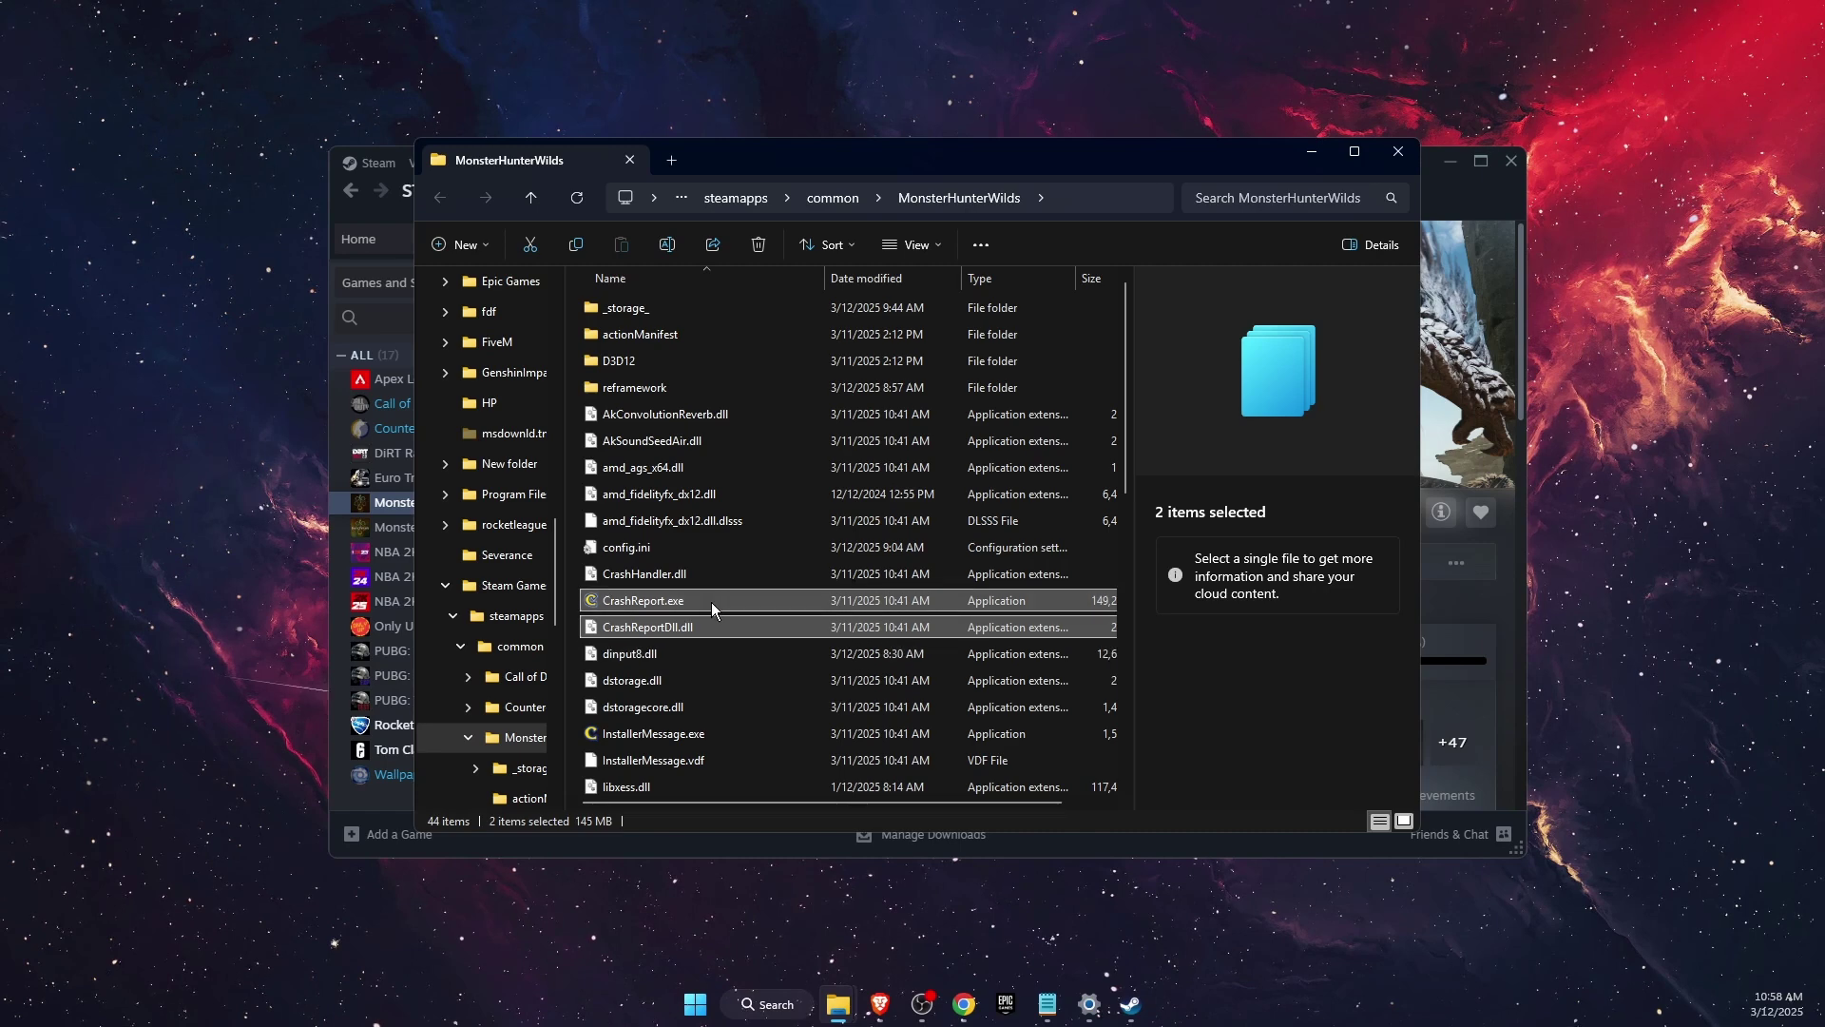
pyautogui.rightClick(734, 587)
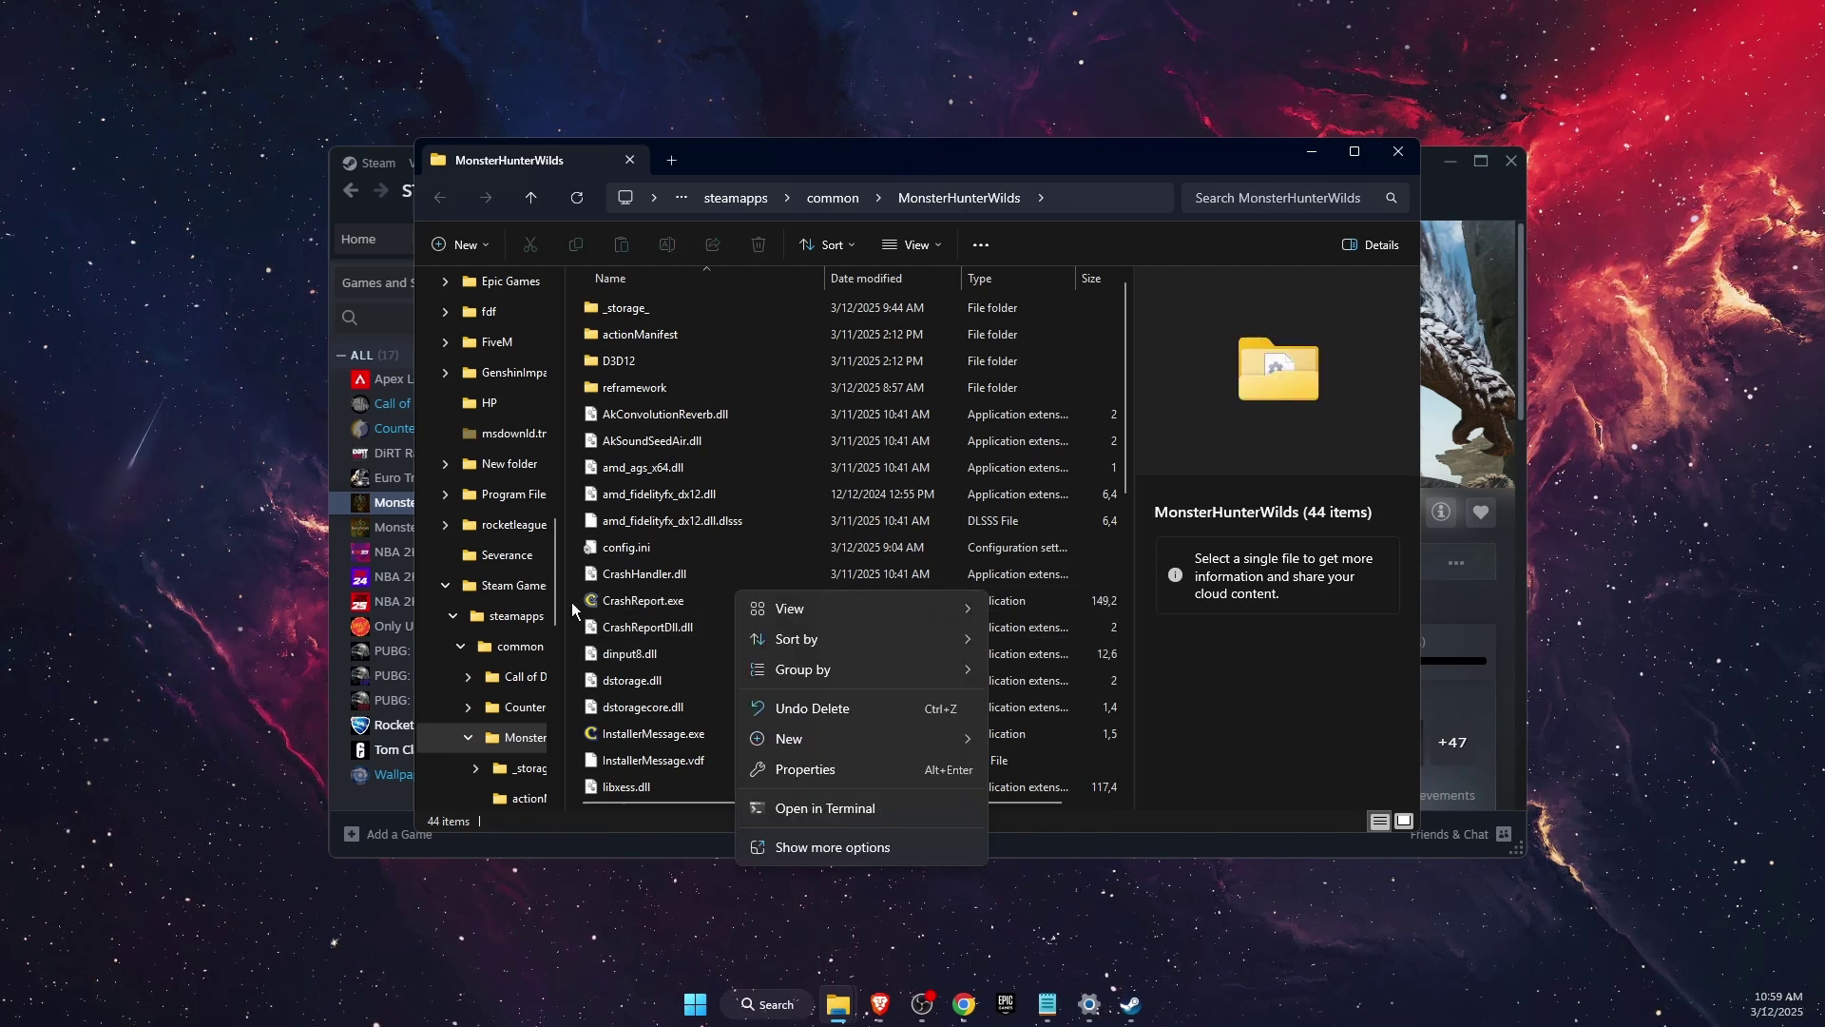
pyautogui.click(572, 602)
pyautogui.click(643, 601)
pyautogui.keyDown('shift'); pyautogui.click(647, 627); pyautogui.keyUp('shift')
pyautogui.rightClick(654, 608)
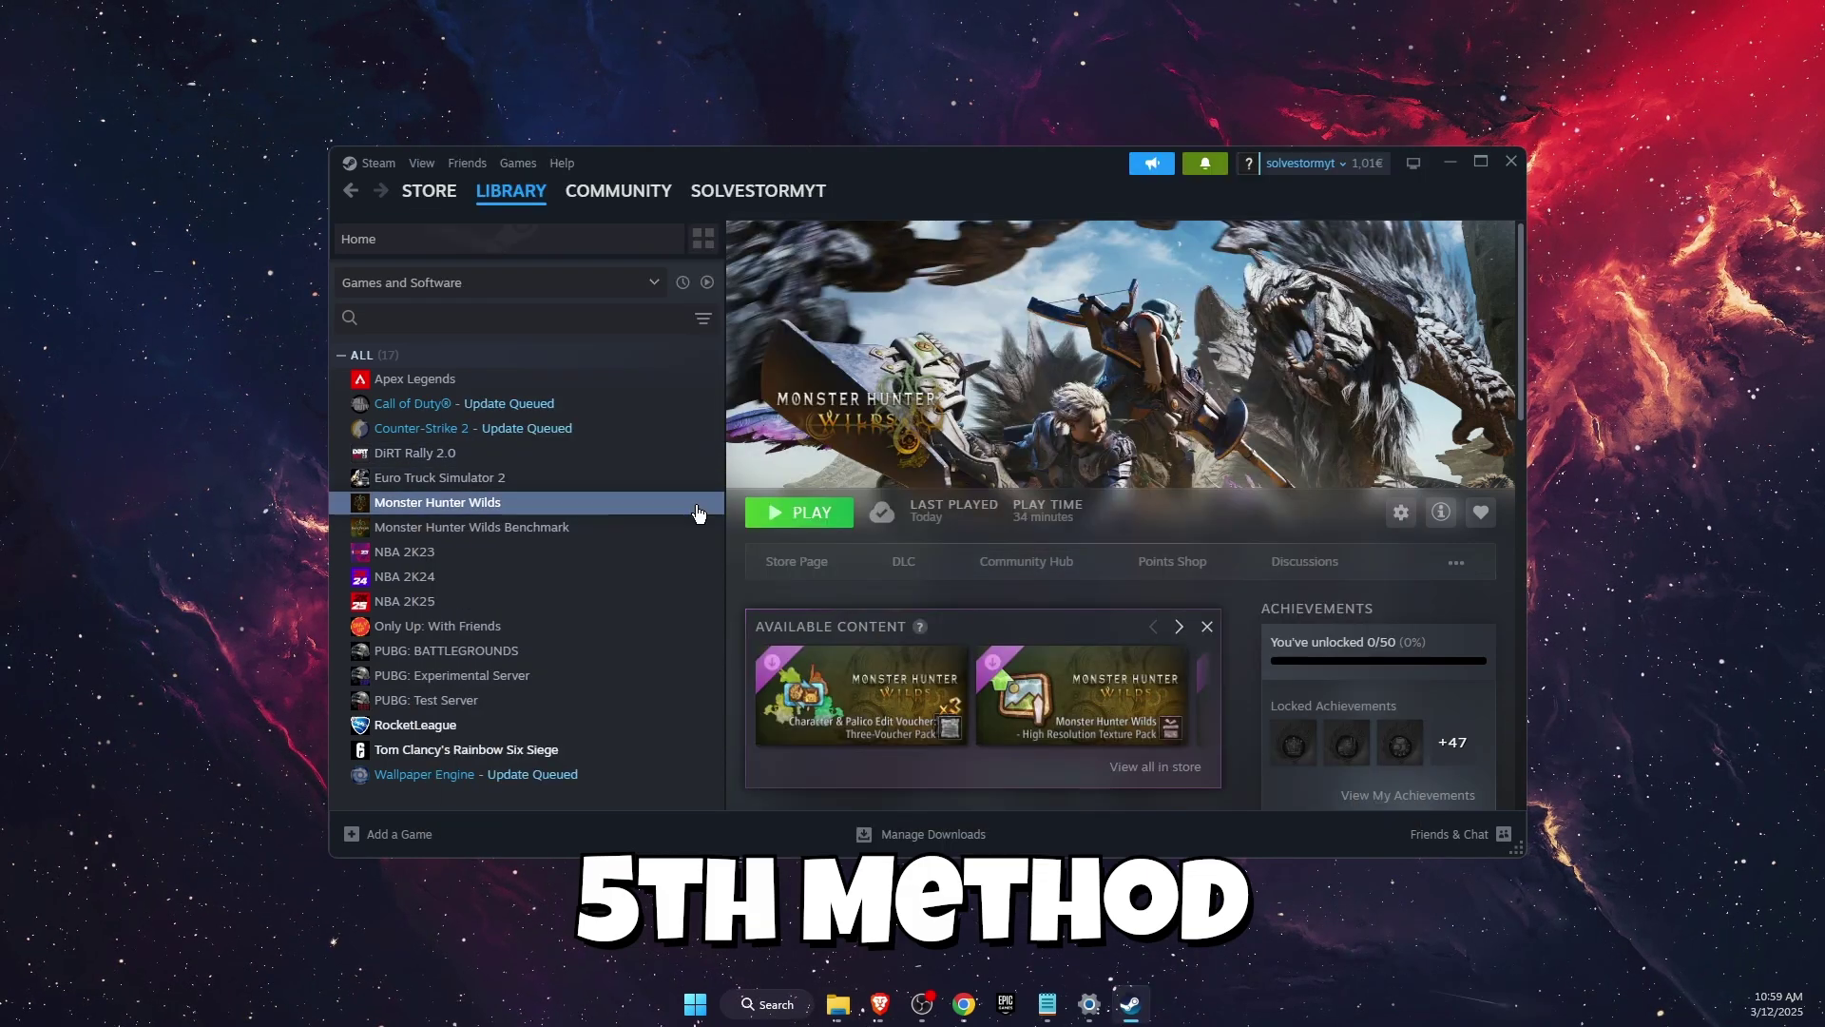
# Enter -dx11 as Monster Hunter Wilds' launch option in its Steam properties
pyautogui.rightClick(590, 513)
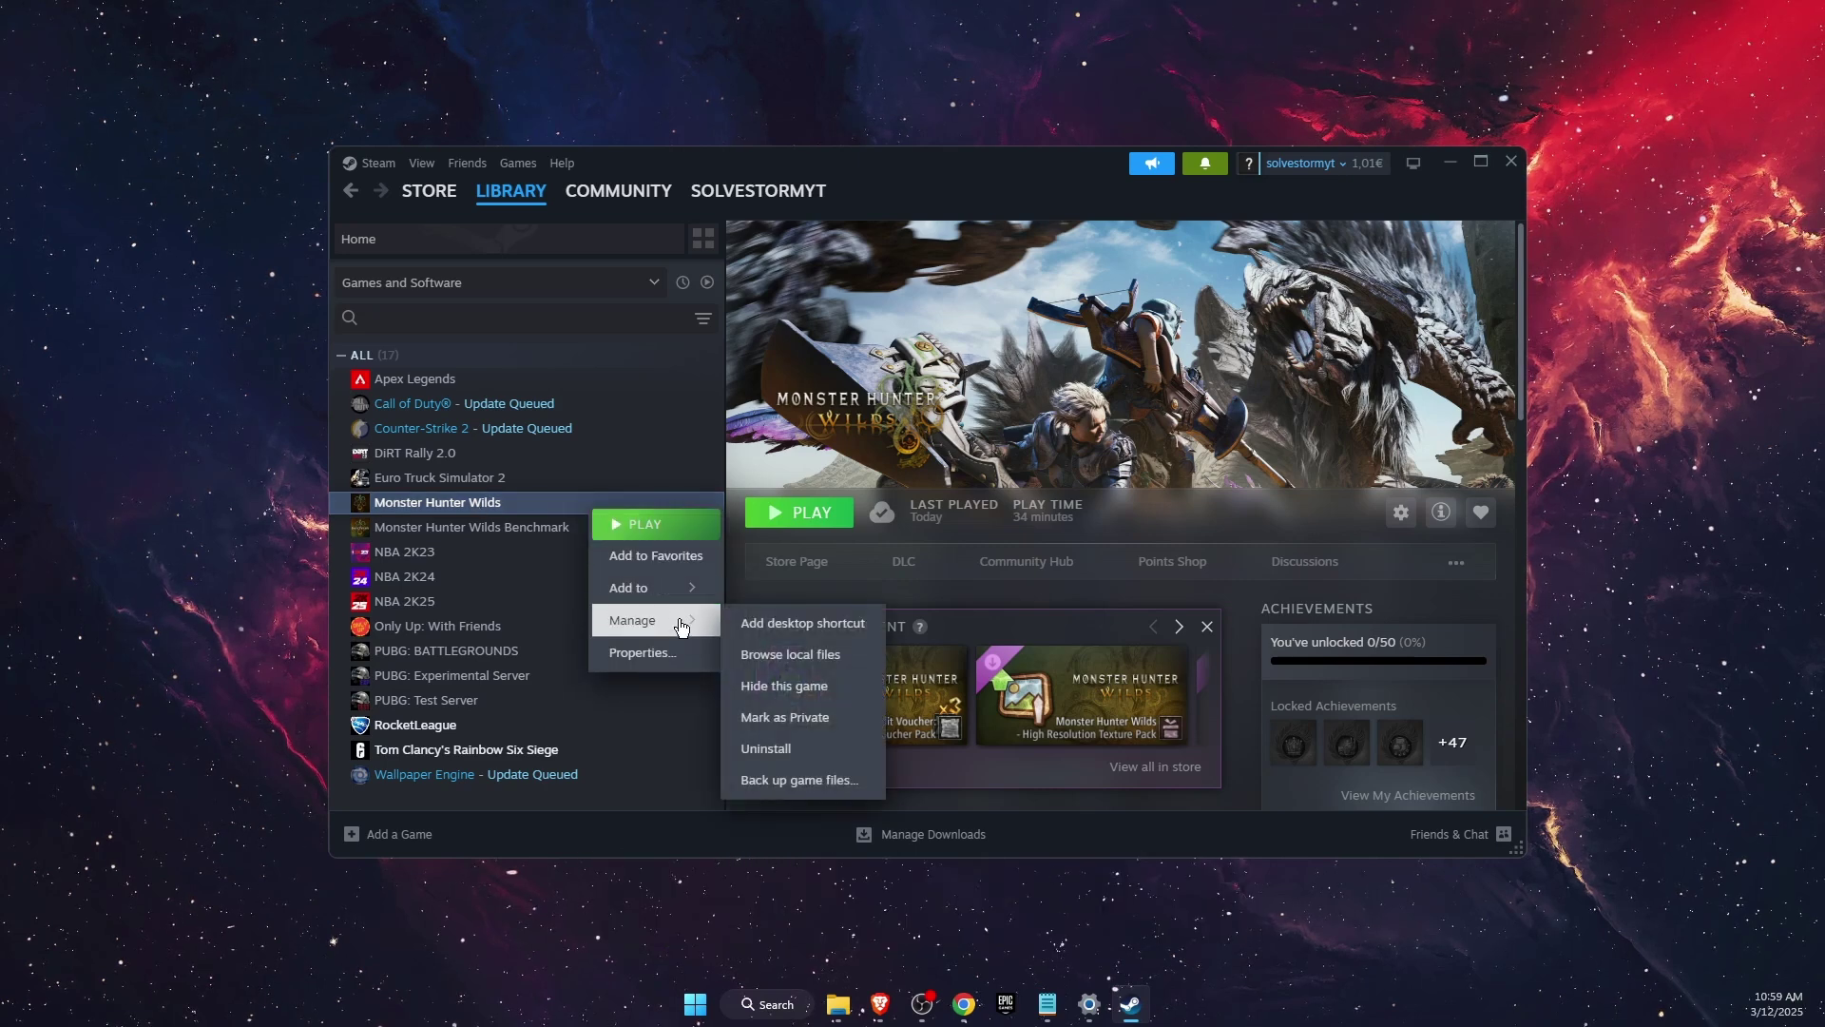
pyautogui.click(645, 654)
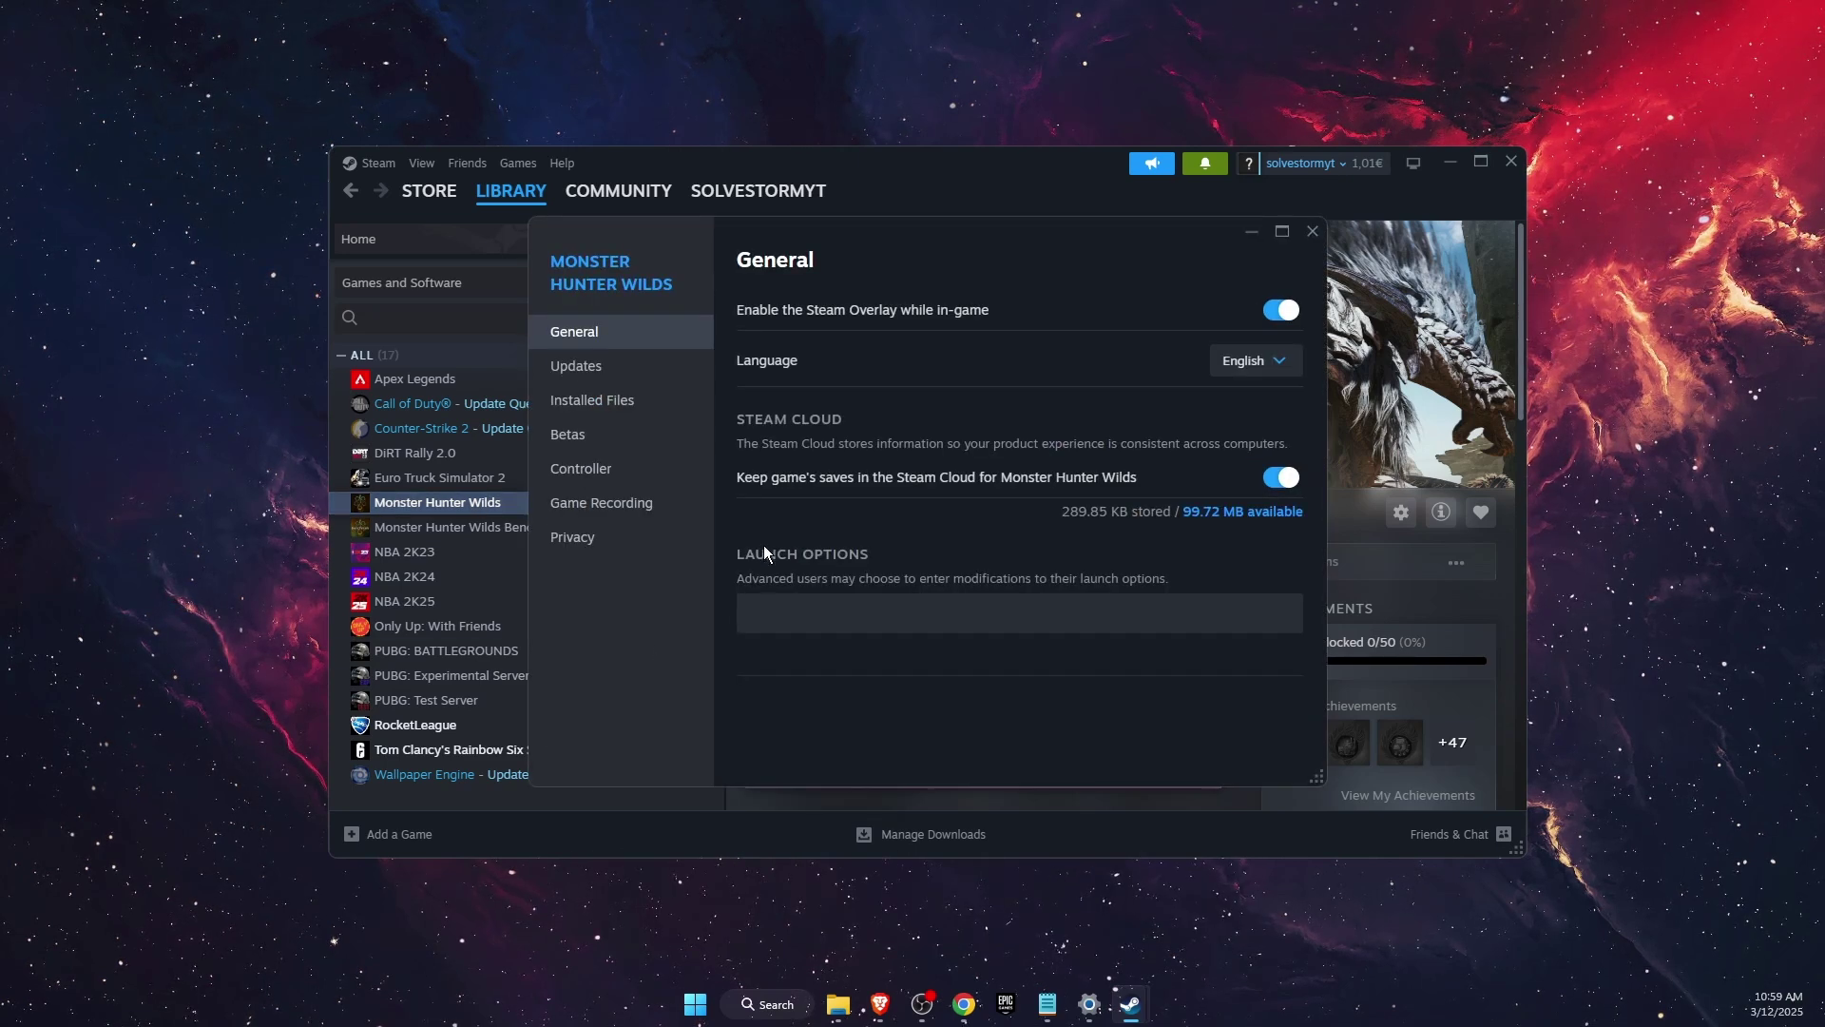
pyautogui.click(805, 608)
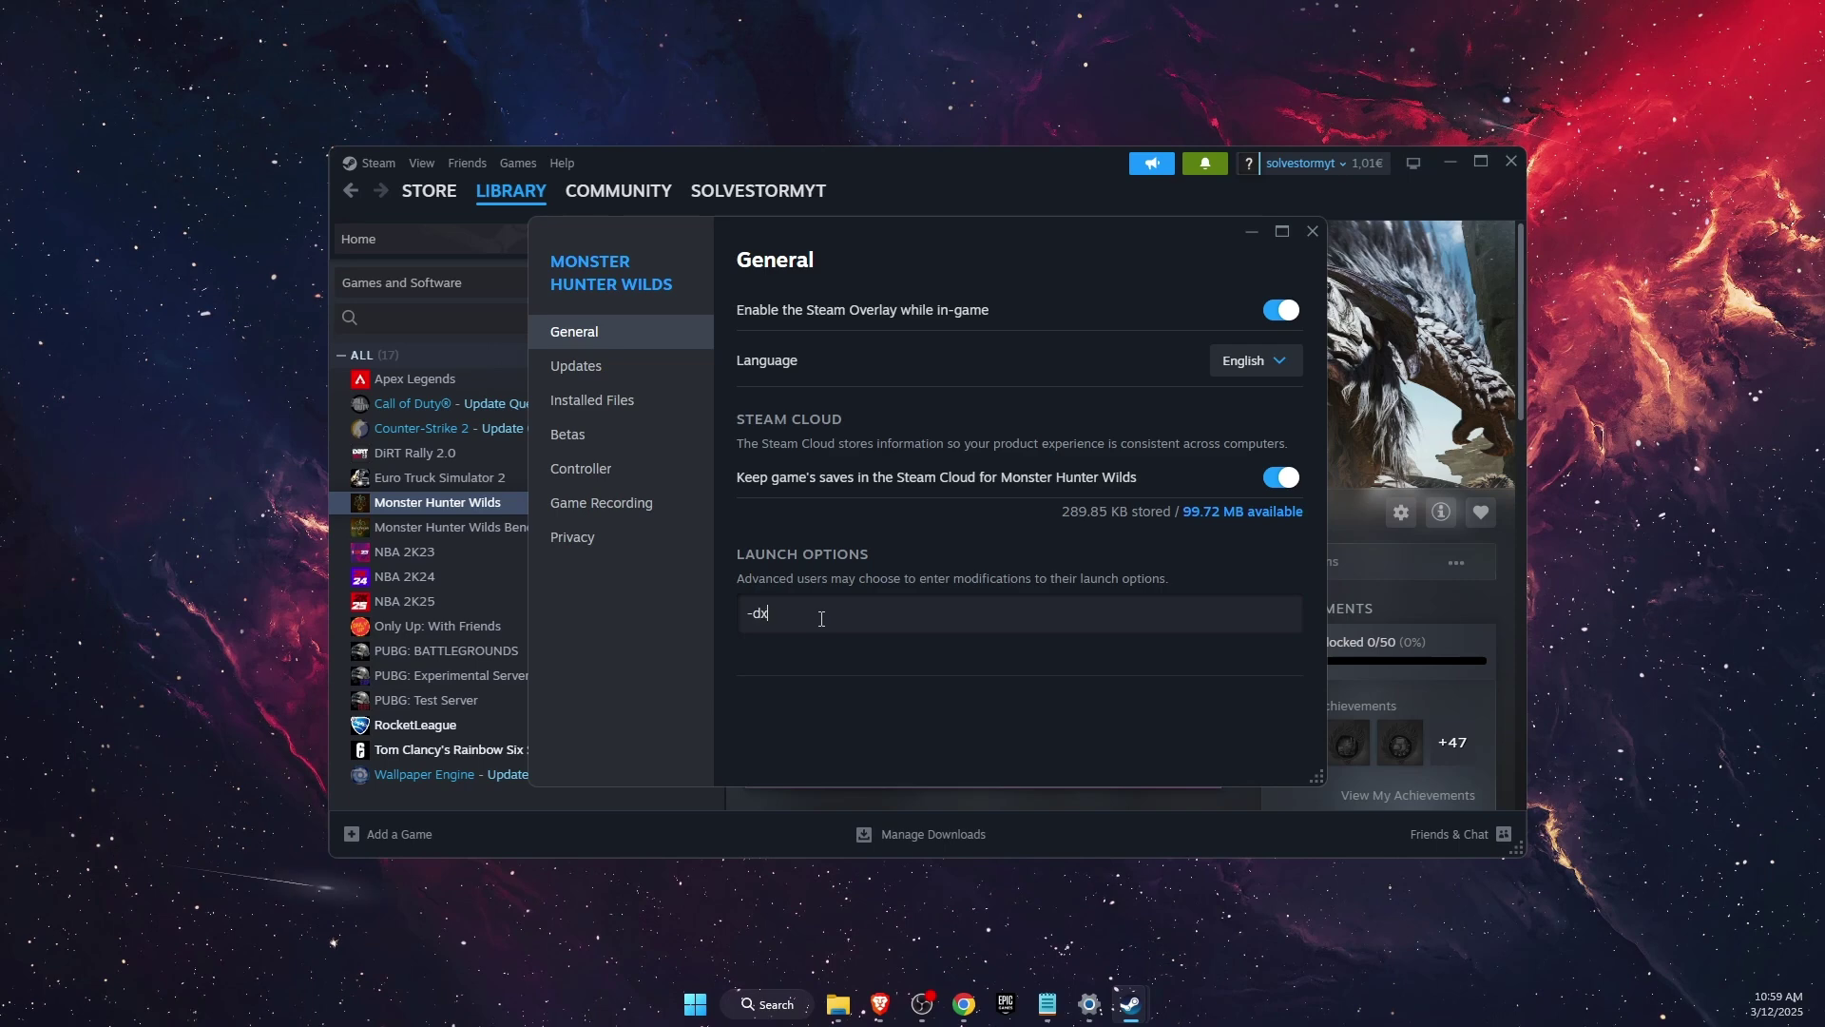
pyautogui.write('-dx11')
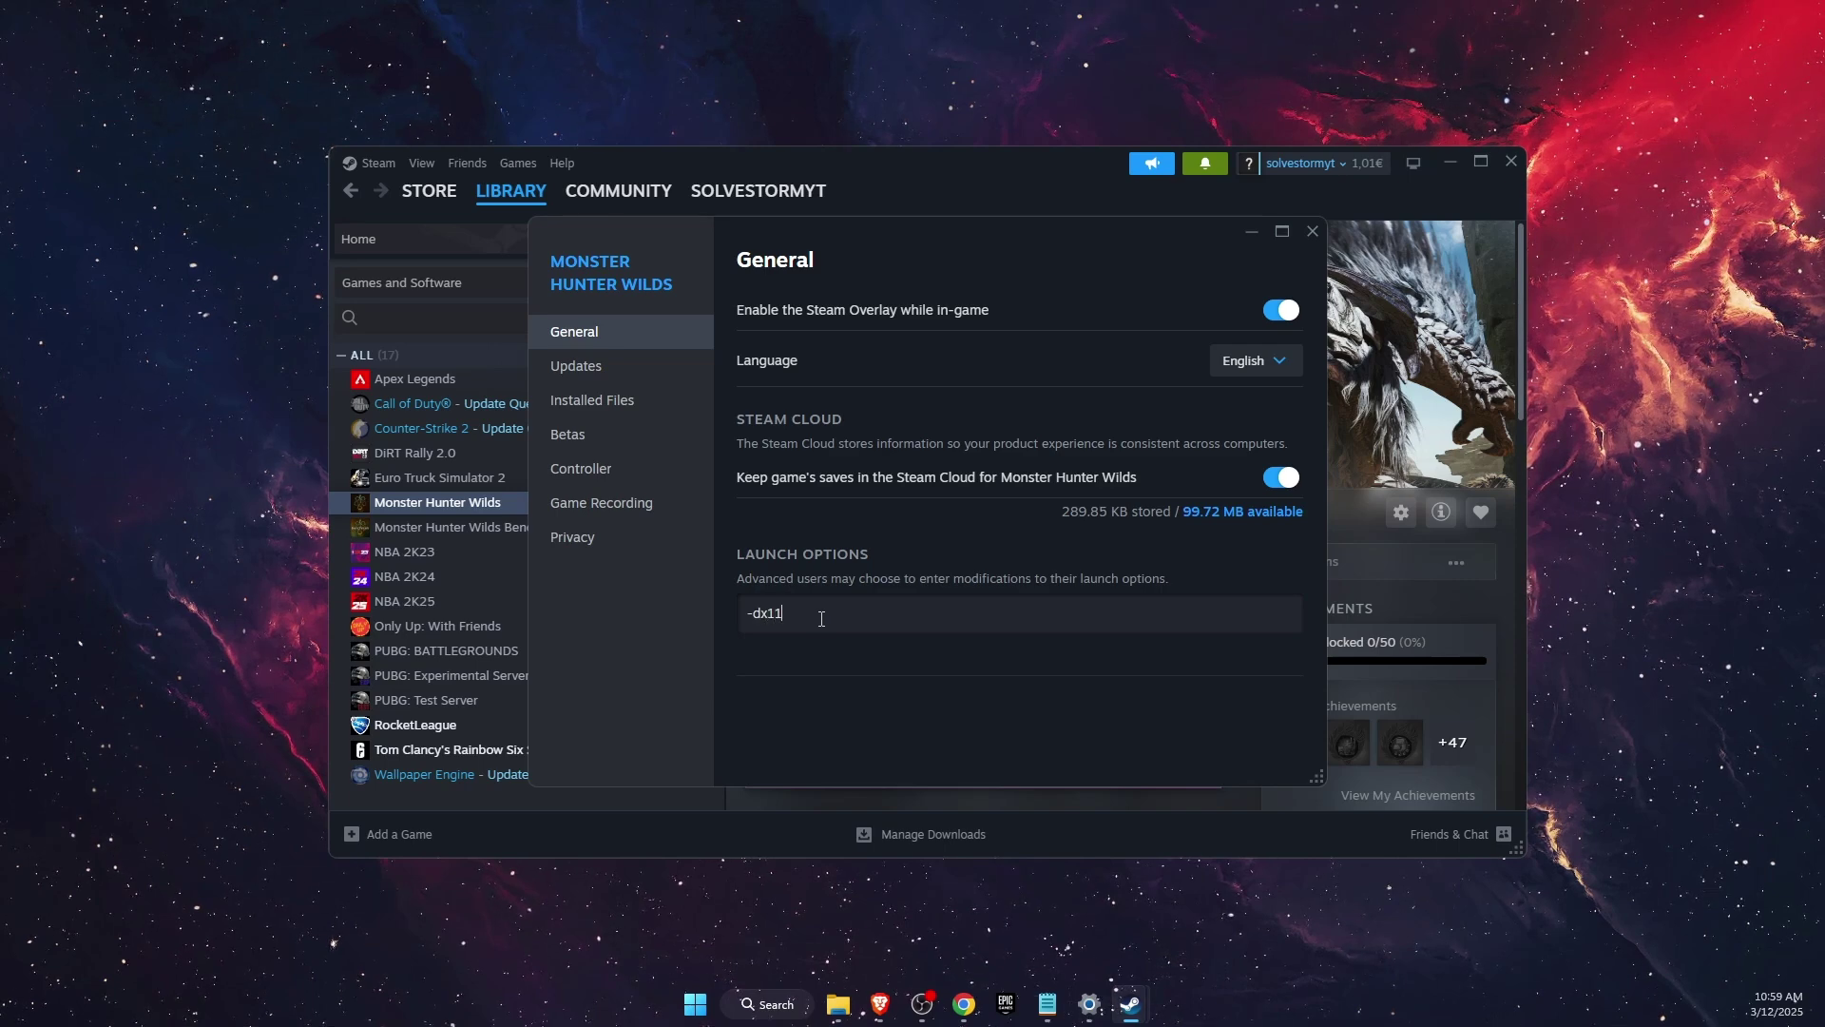
pyautogui.click(1307, 236)
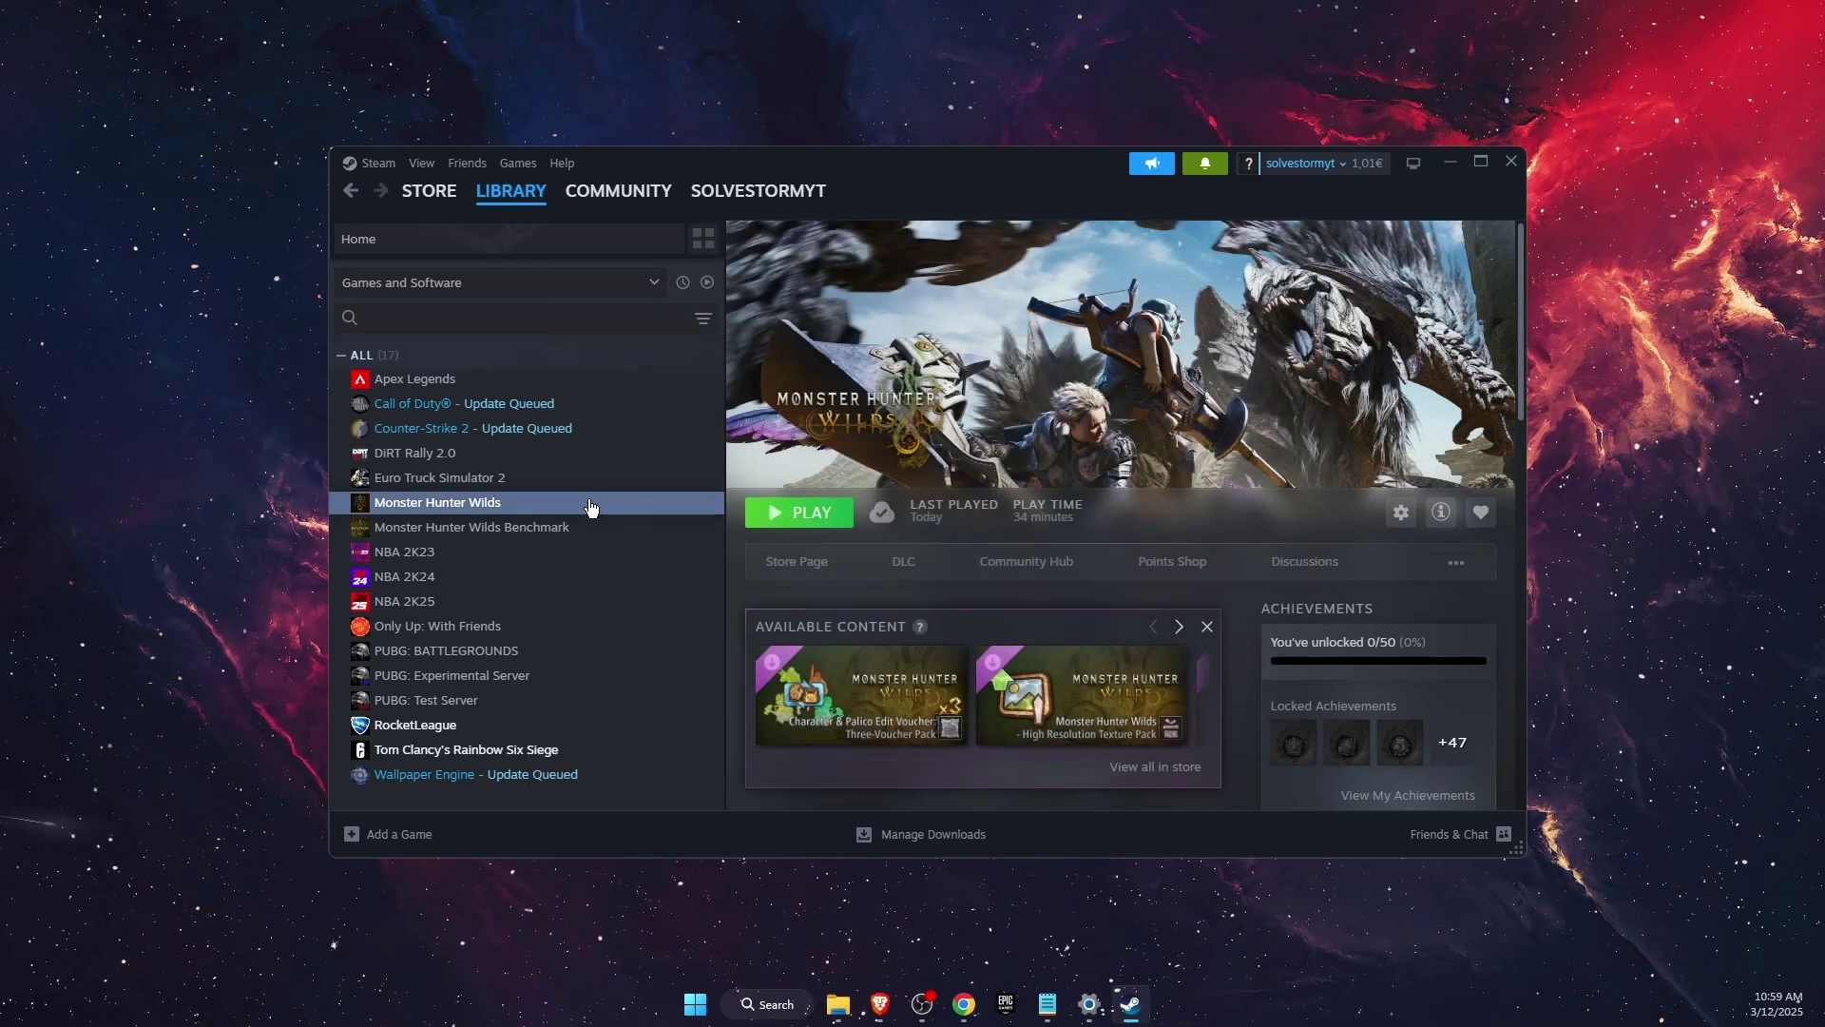
# Reopen the game's properties and revise the launch option text with '3d11'
pyautogui.rightClick(634, 506)
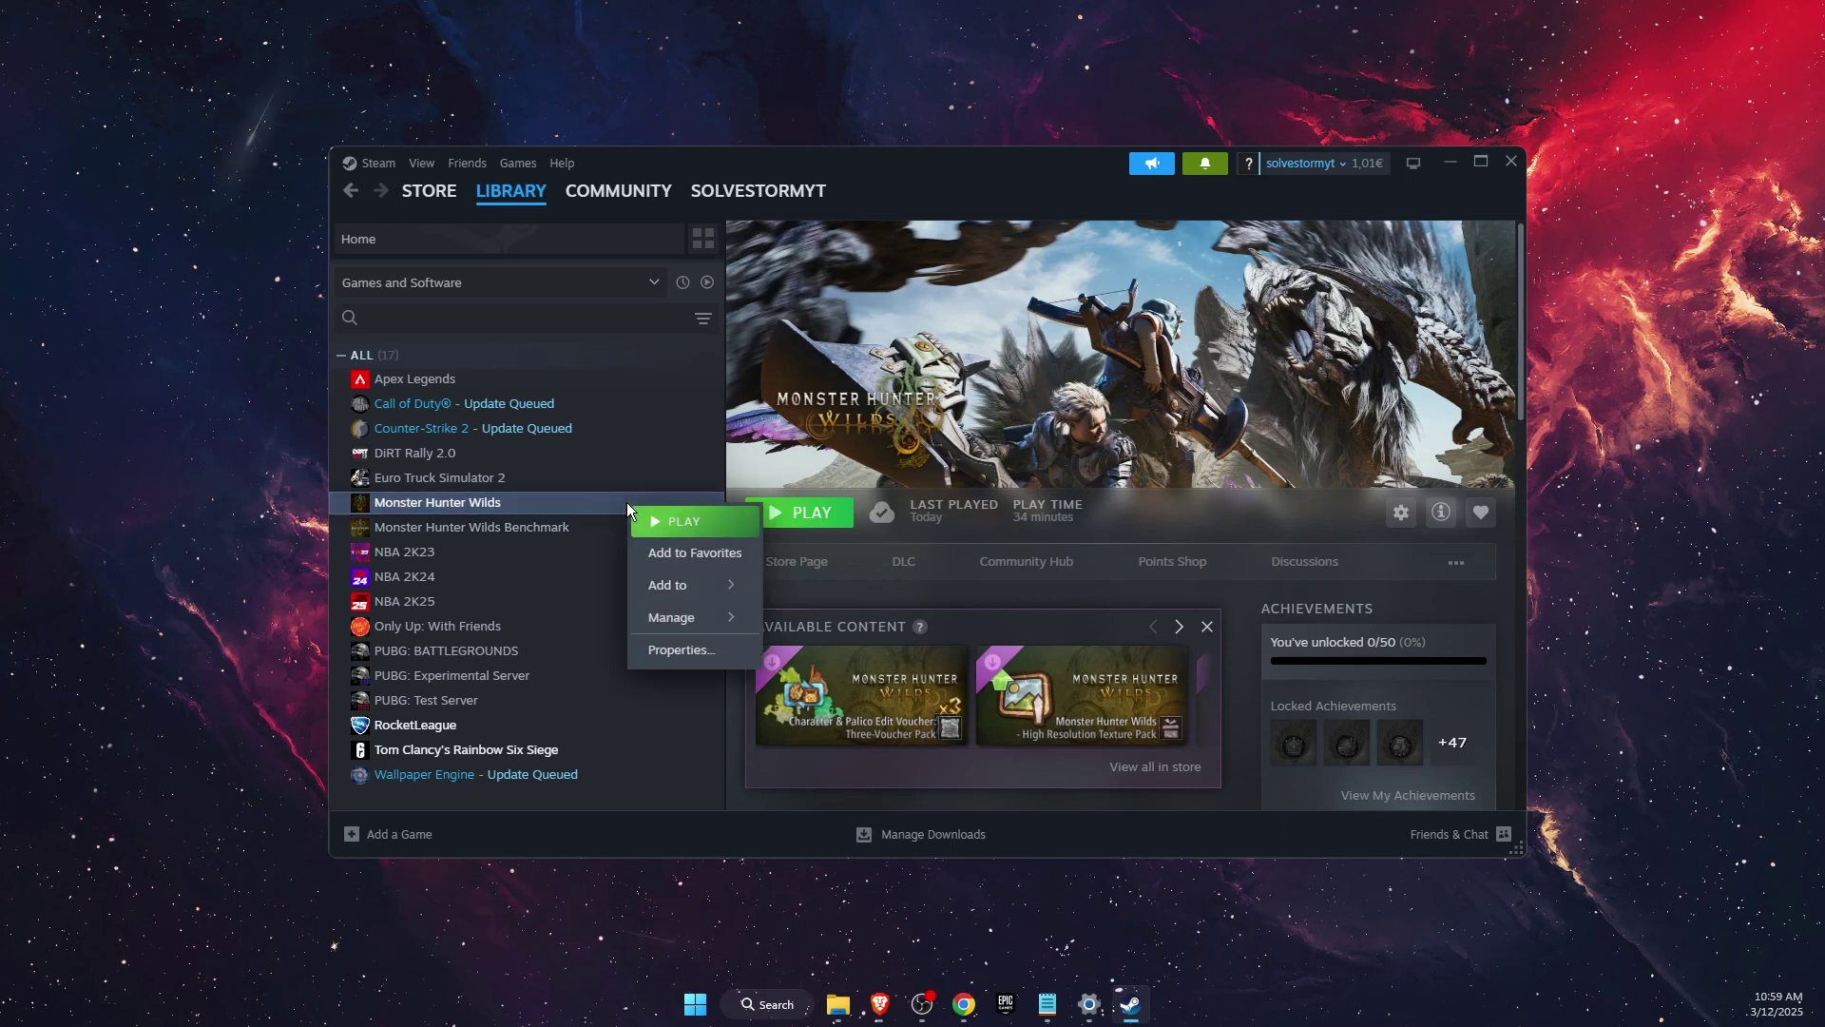
pyautogui.click(696, 630)
pyautogui.click(836, 620)
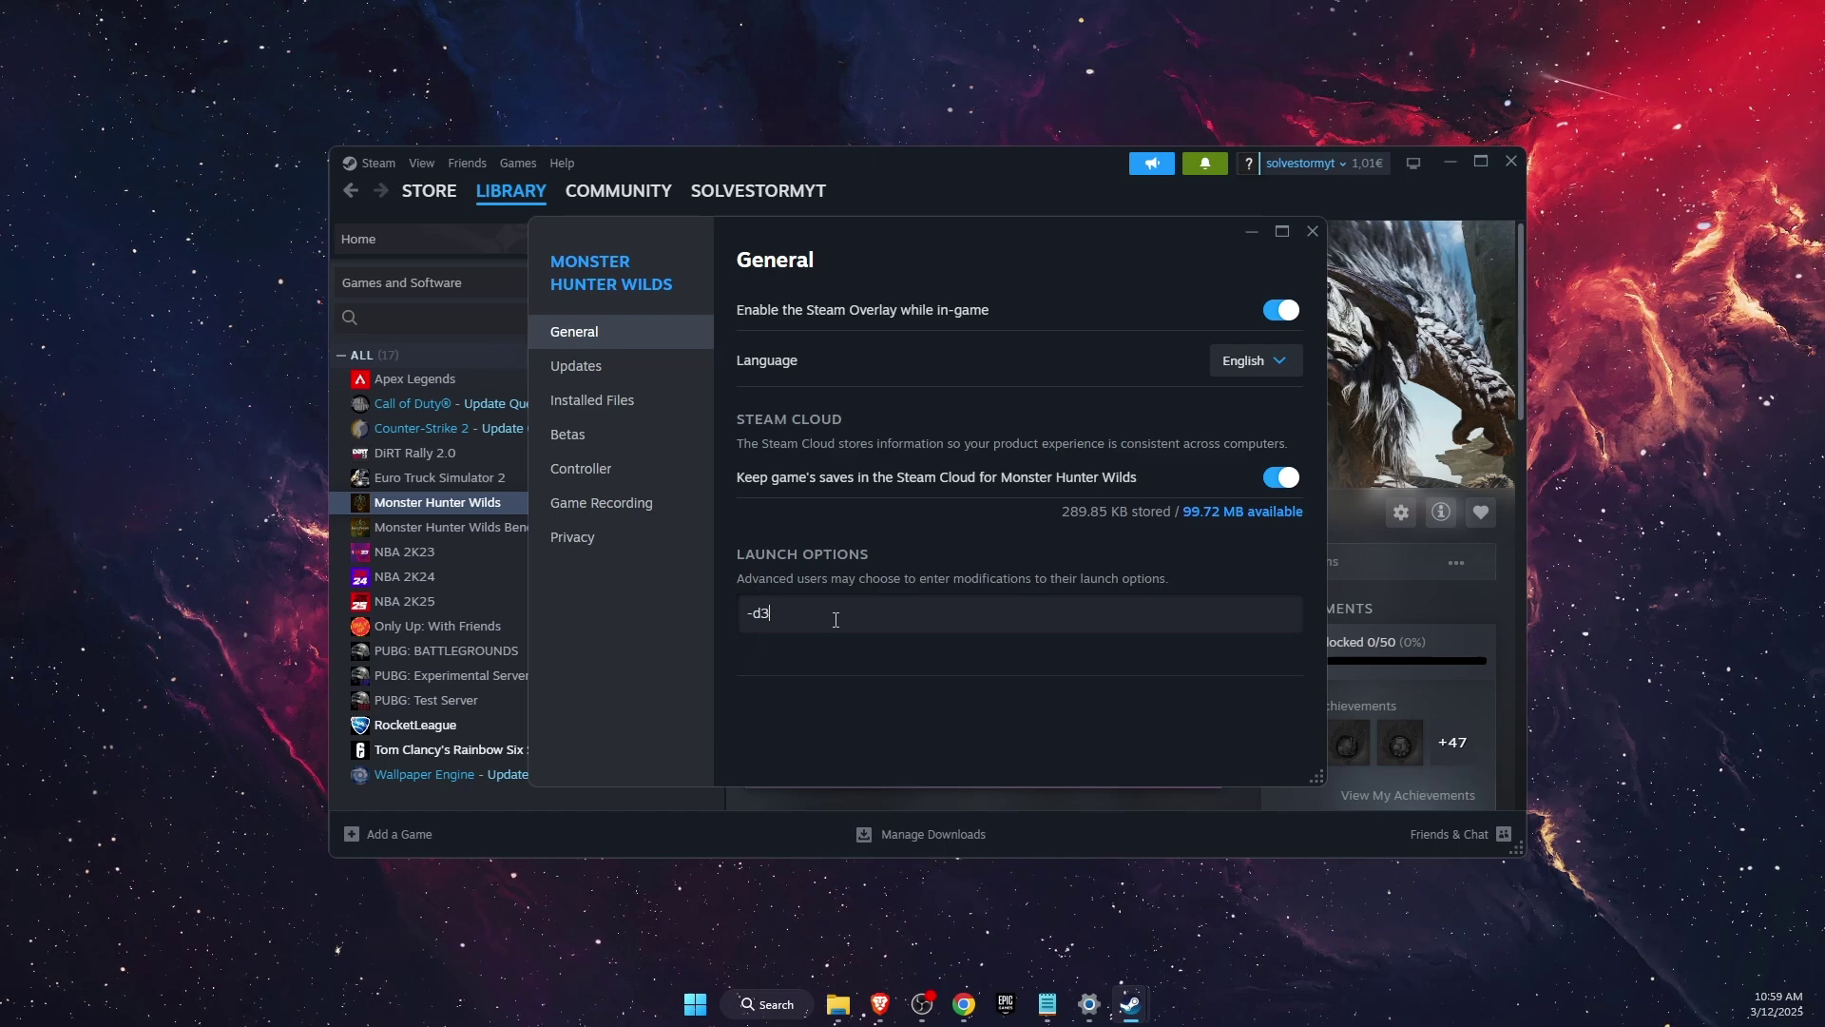
pyautogui.write('3d11')
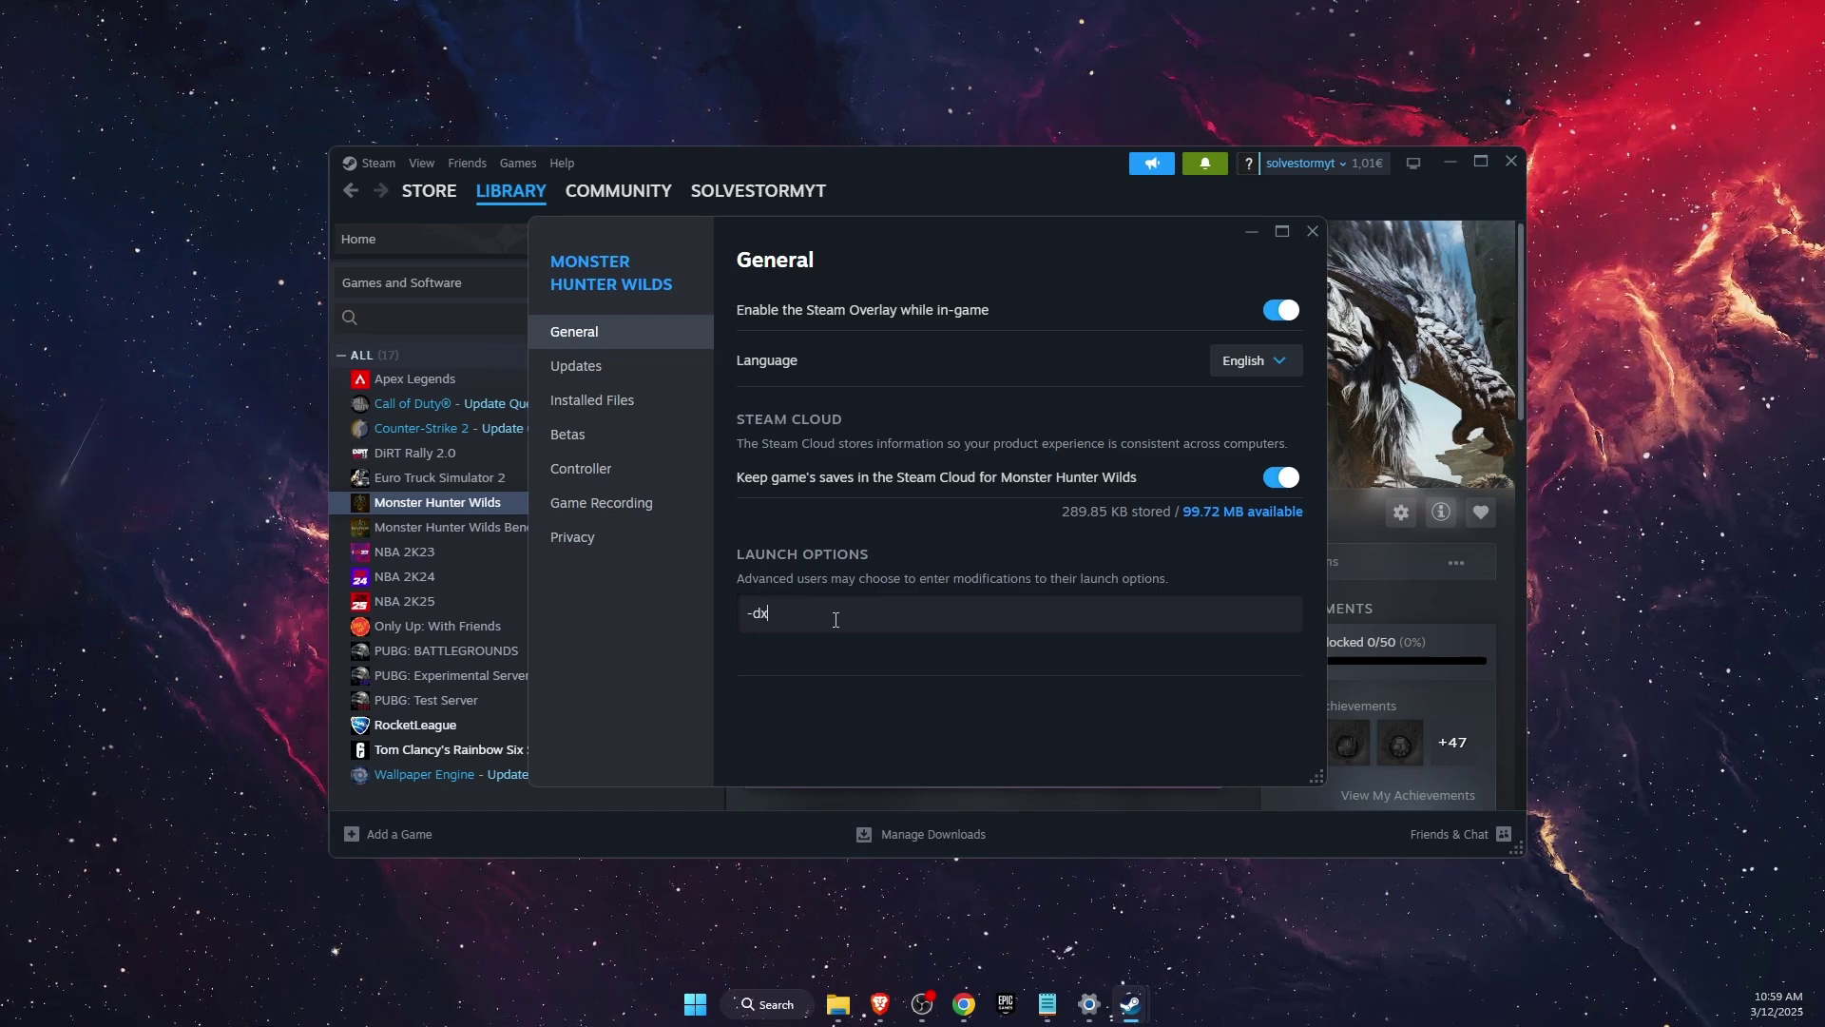
pyautogui.click(1313, 232)
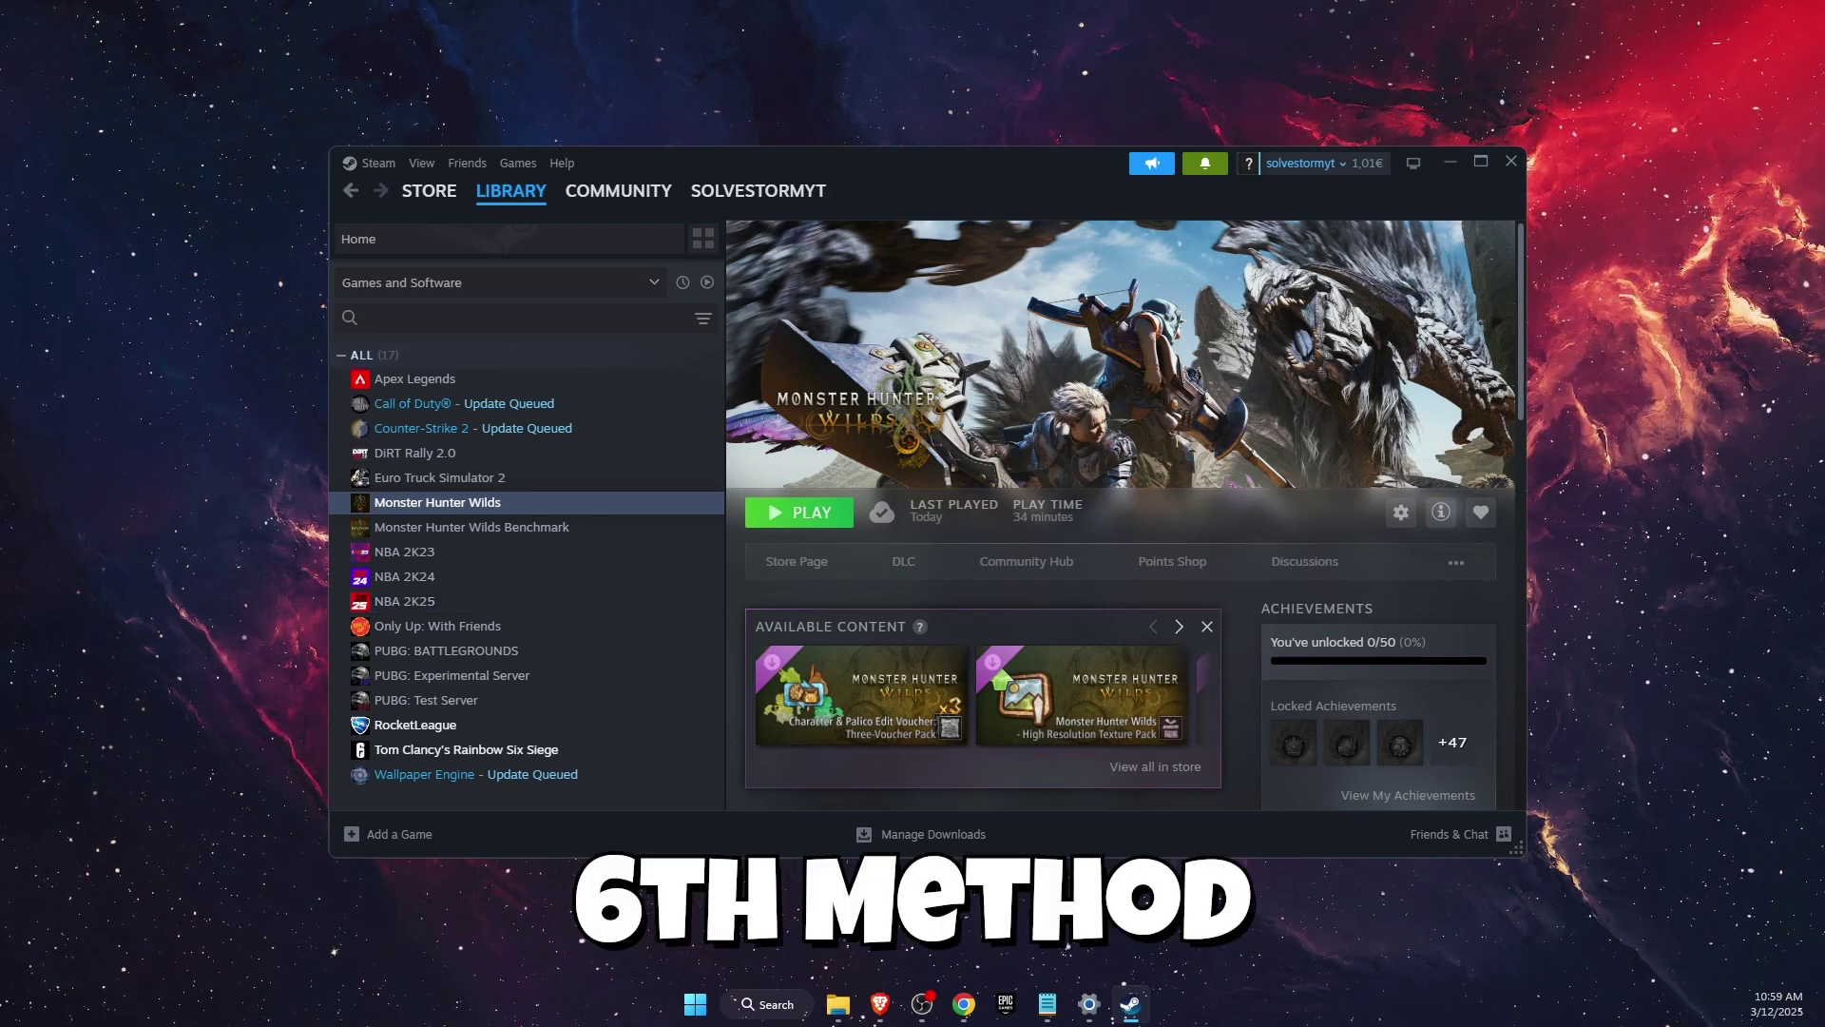
# Open the NVIDIA app and start downloading GeForce Game Ready Driver 572.70
pyautogui.click(789, 1009)
pyautogui.write('nvidia')
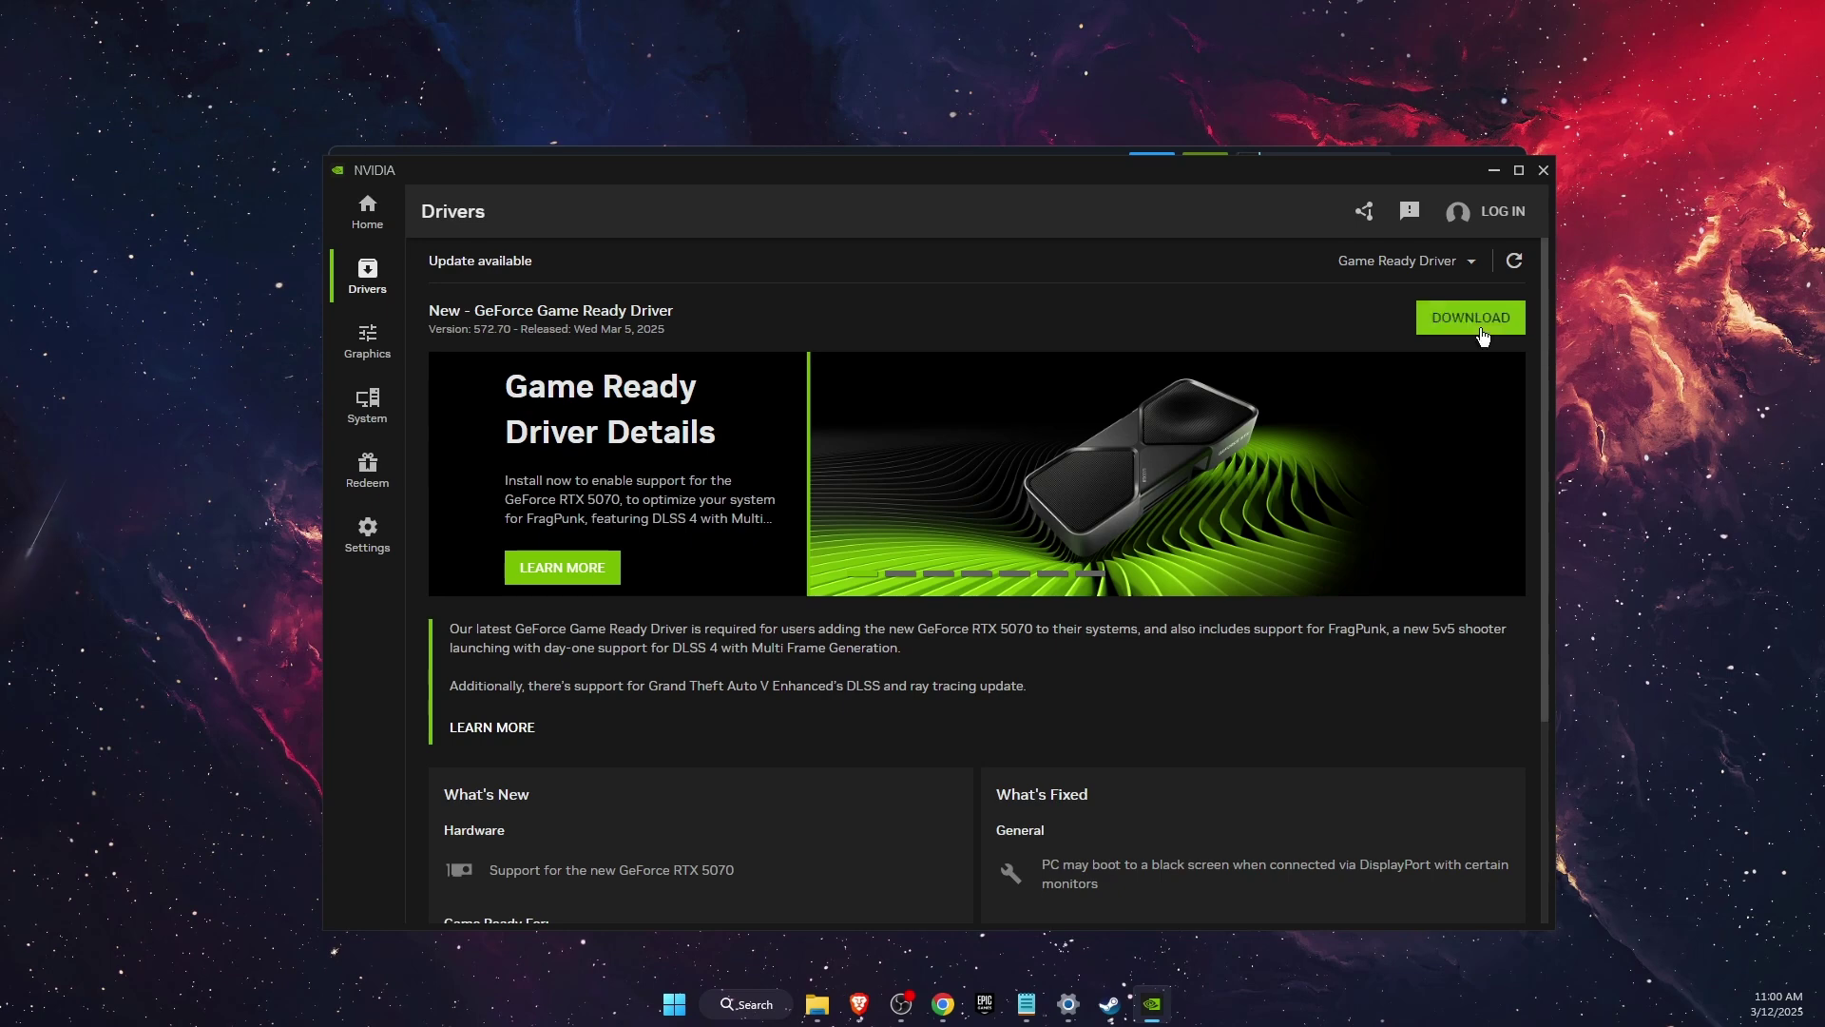
pyautogui.click(1479, 331)
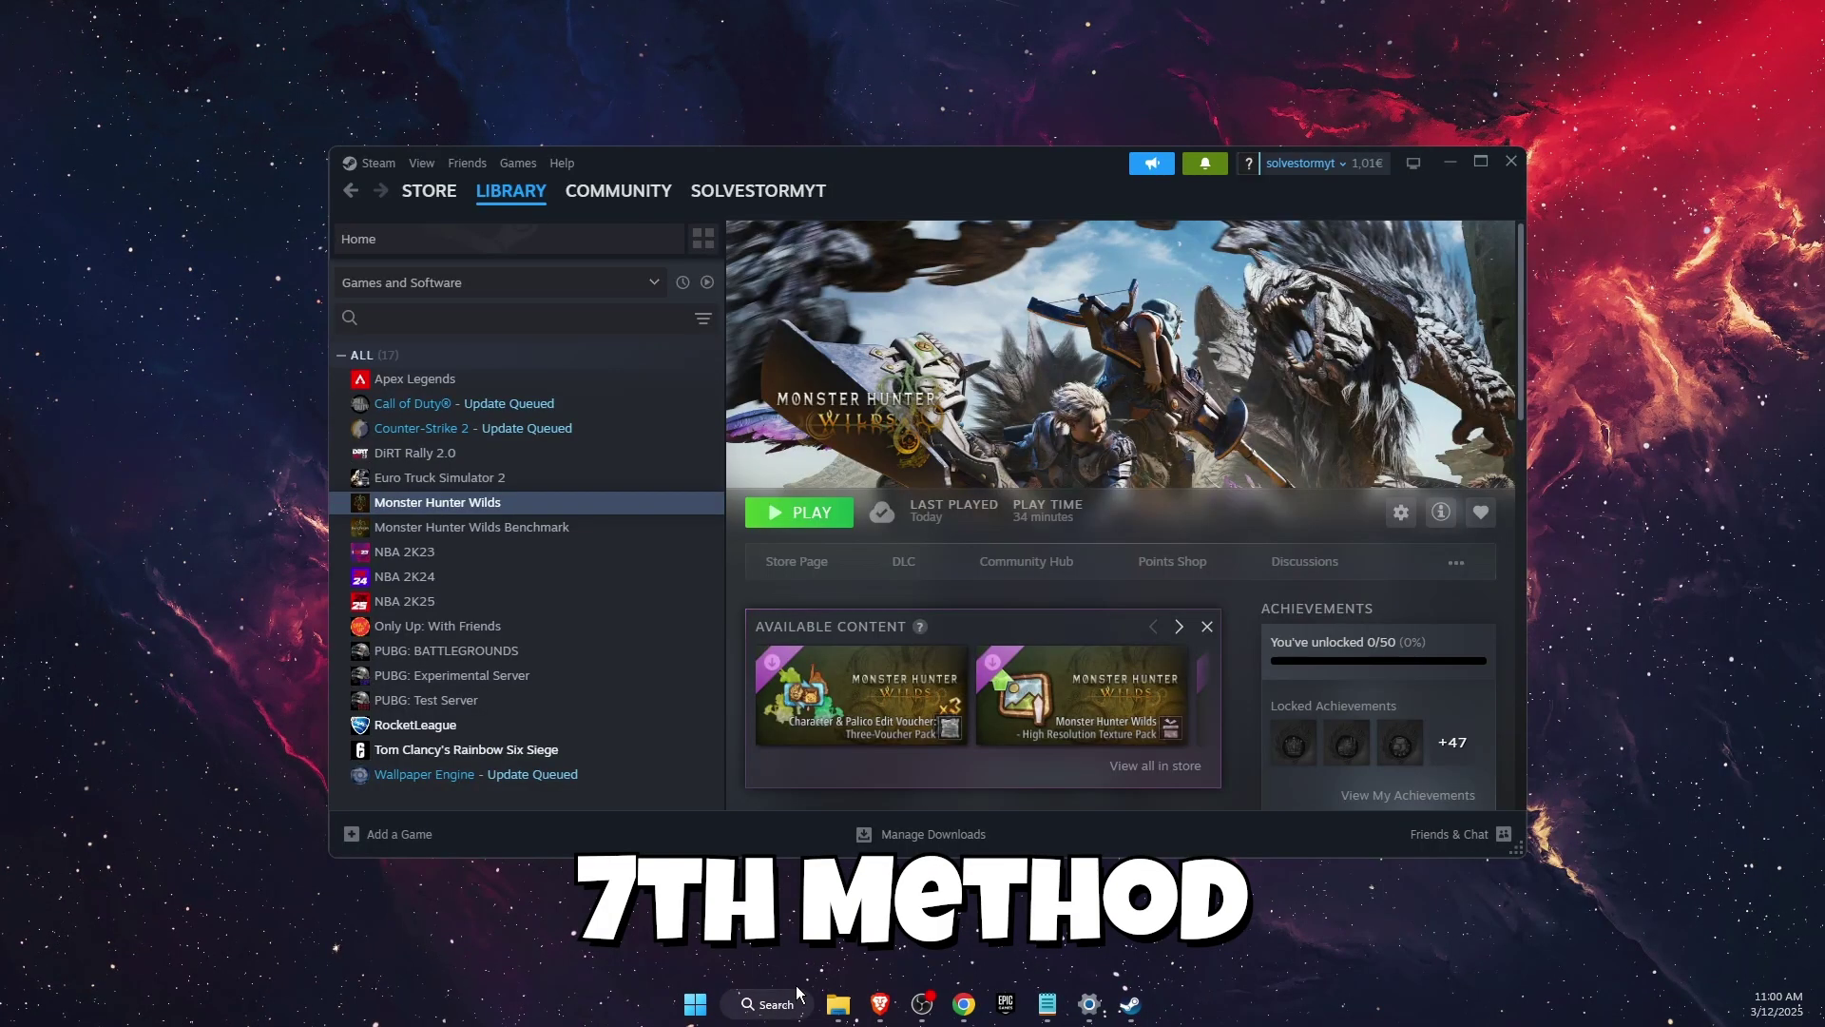
# Turn Memory integrity off on the Core isolation page of Windows Security
pyautogui.click(787, 1008)
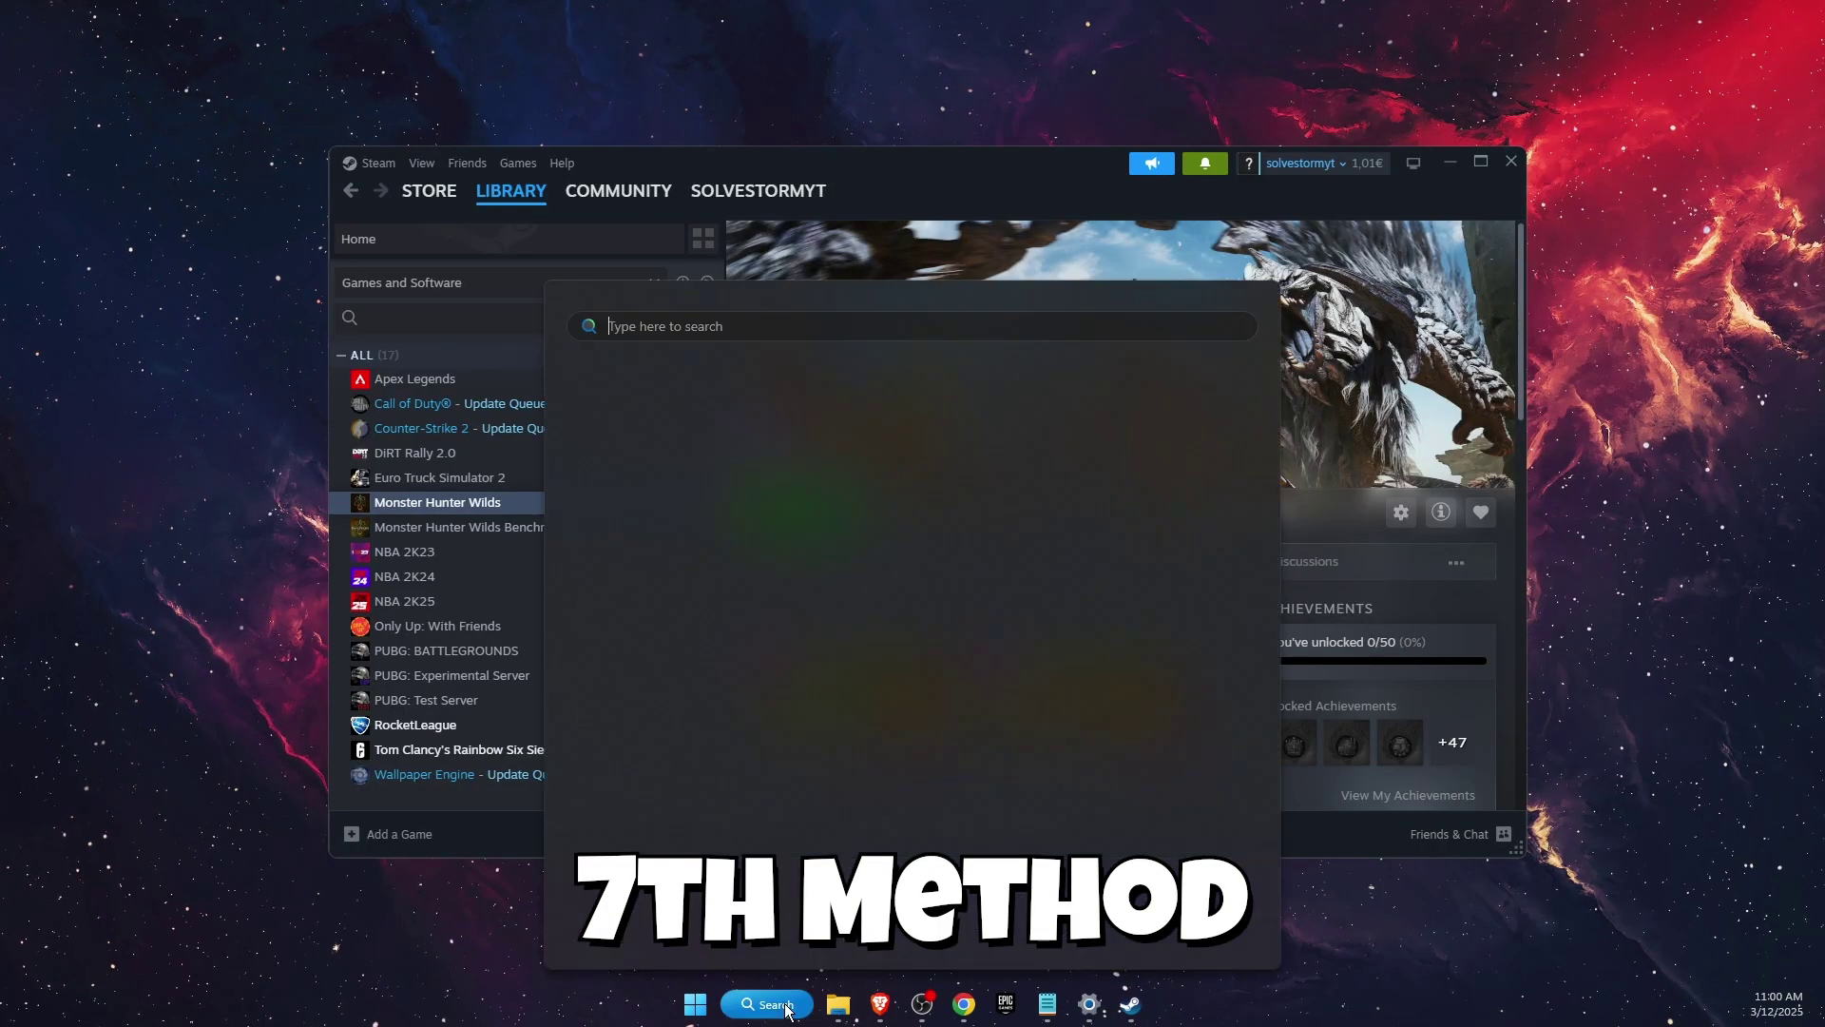
pyautogui.write('core isolation')
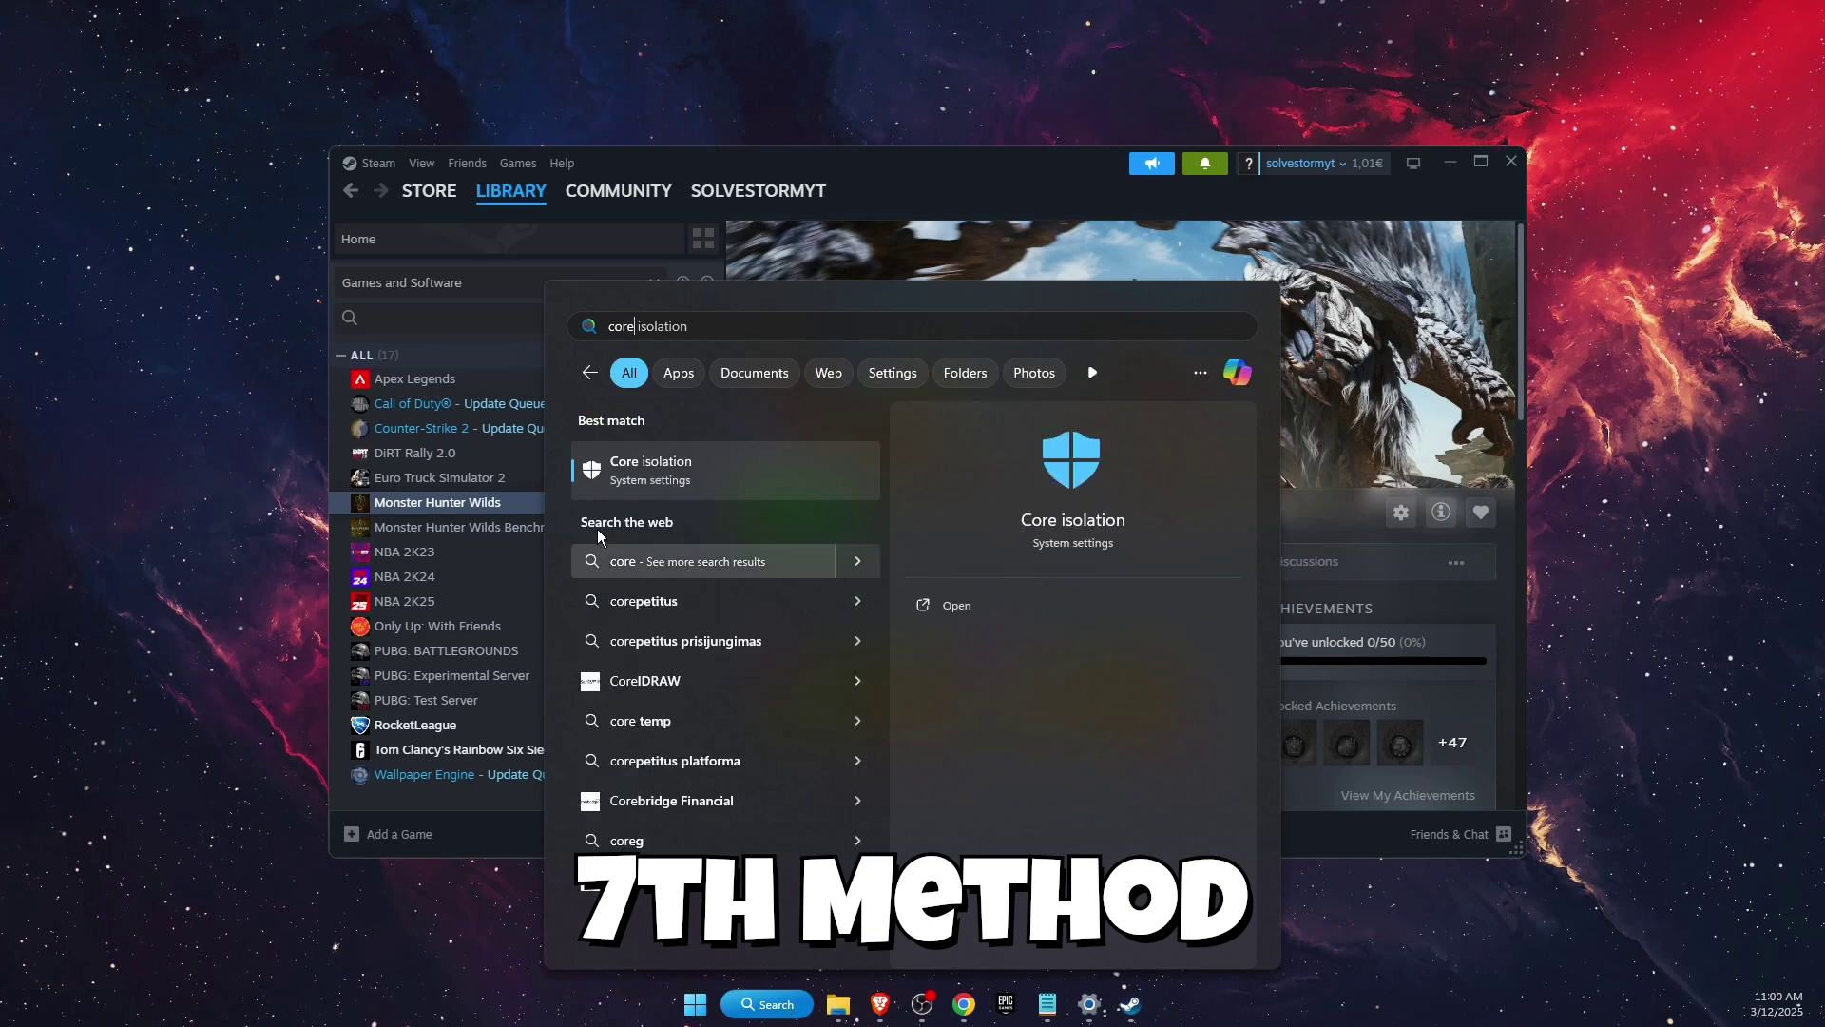
pyautogui.click(698, 469)
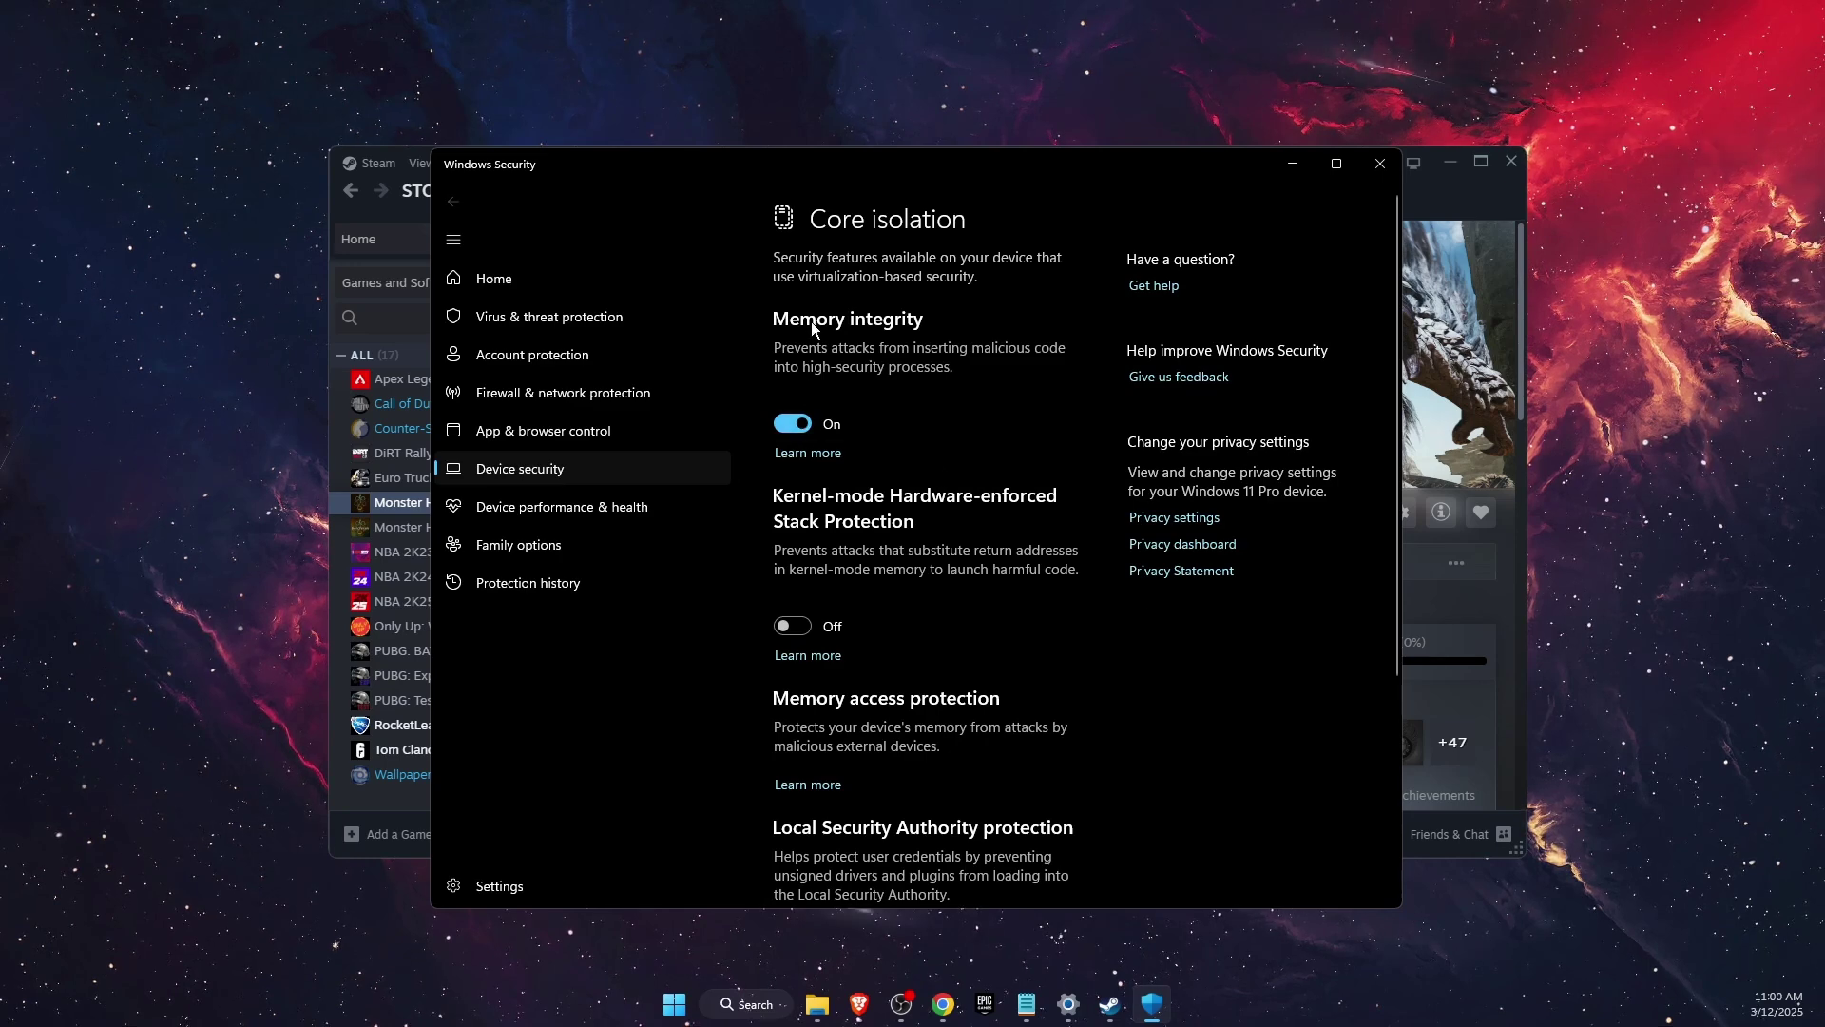
pyautogui.click(806, 422)
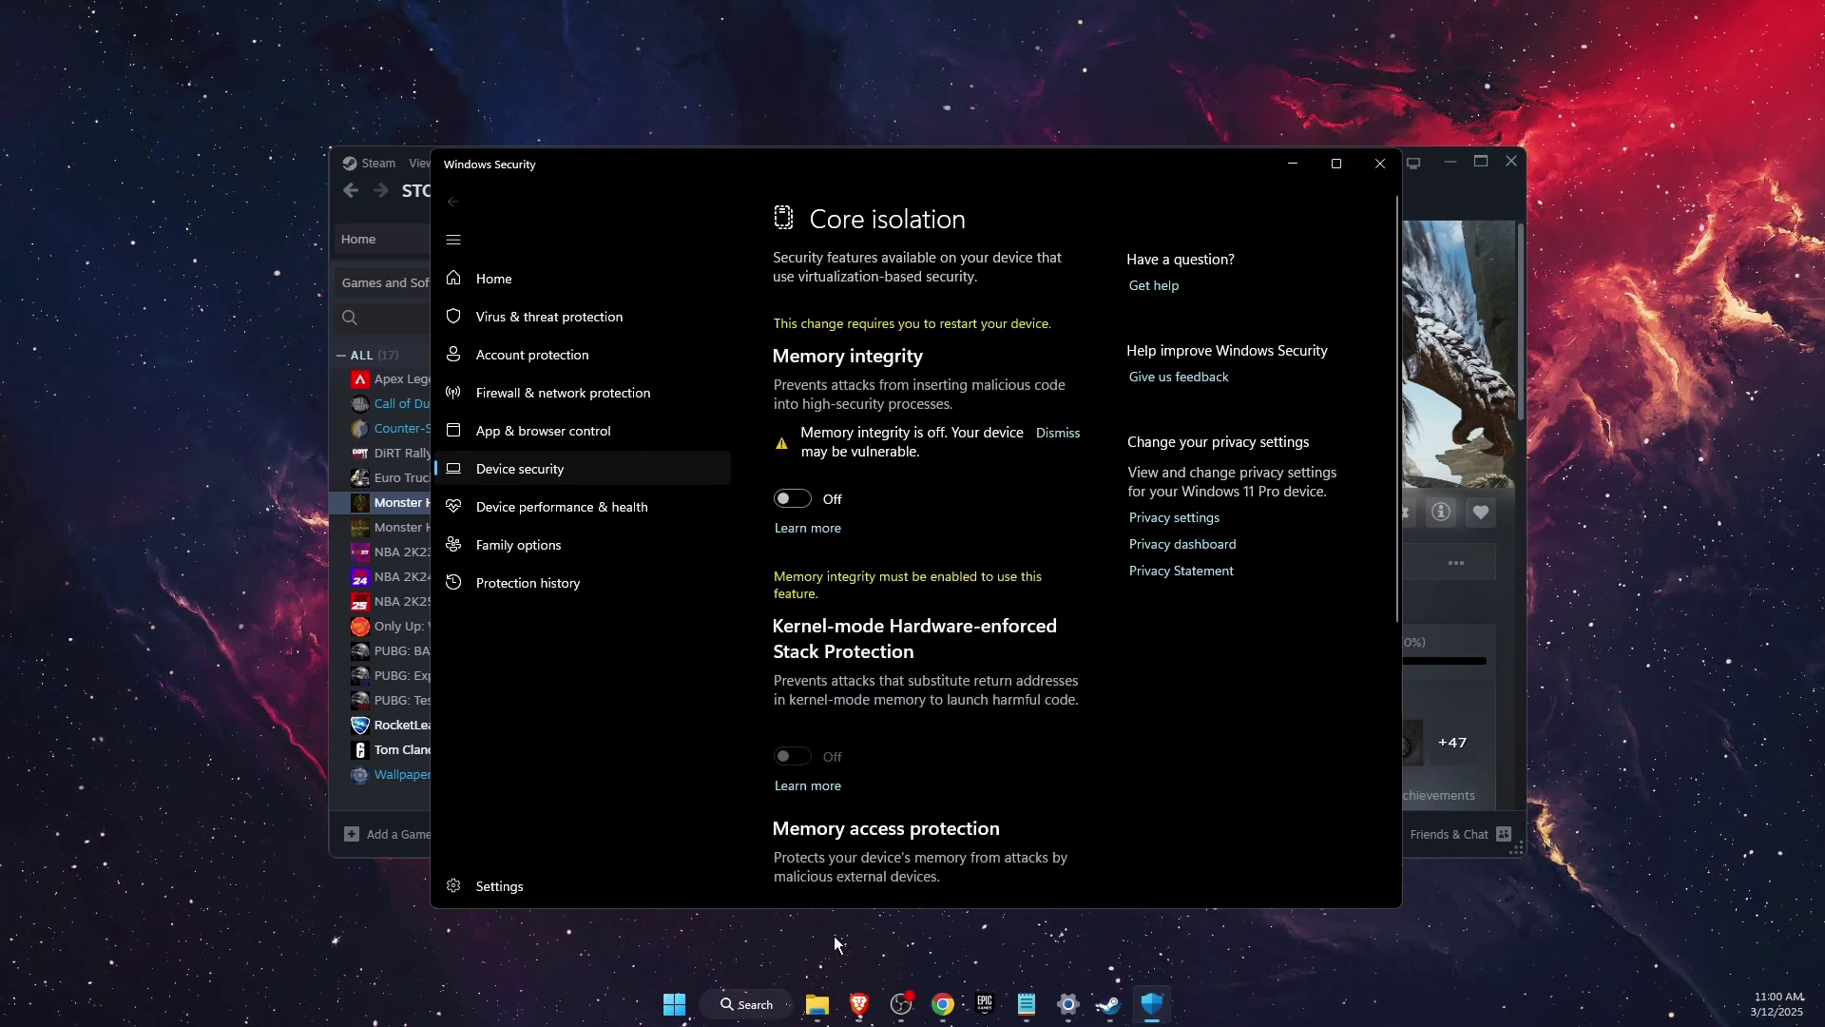
# Restart the computer from the Start menu's power options
pyautogui.click(678, 1006)
pyautogui.click(1148, 938)
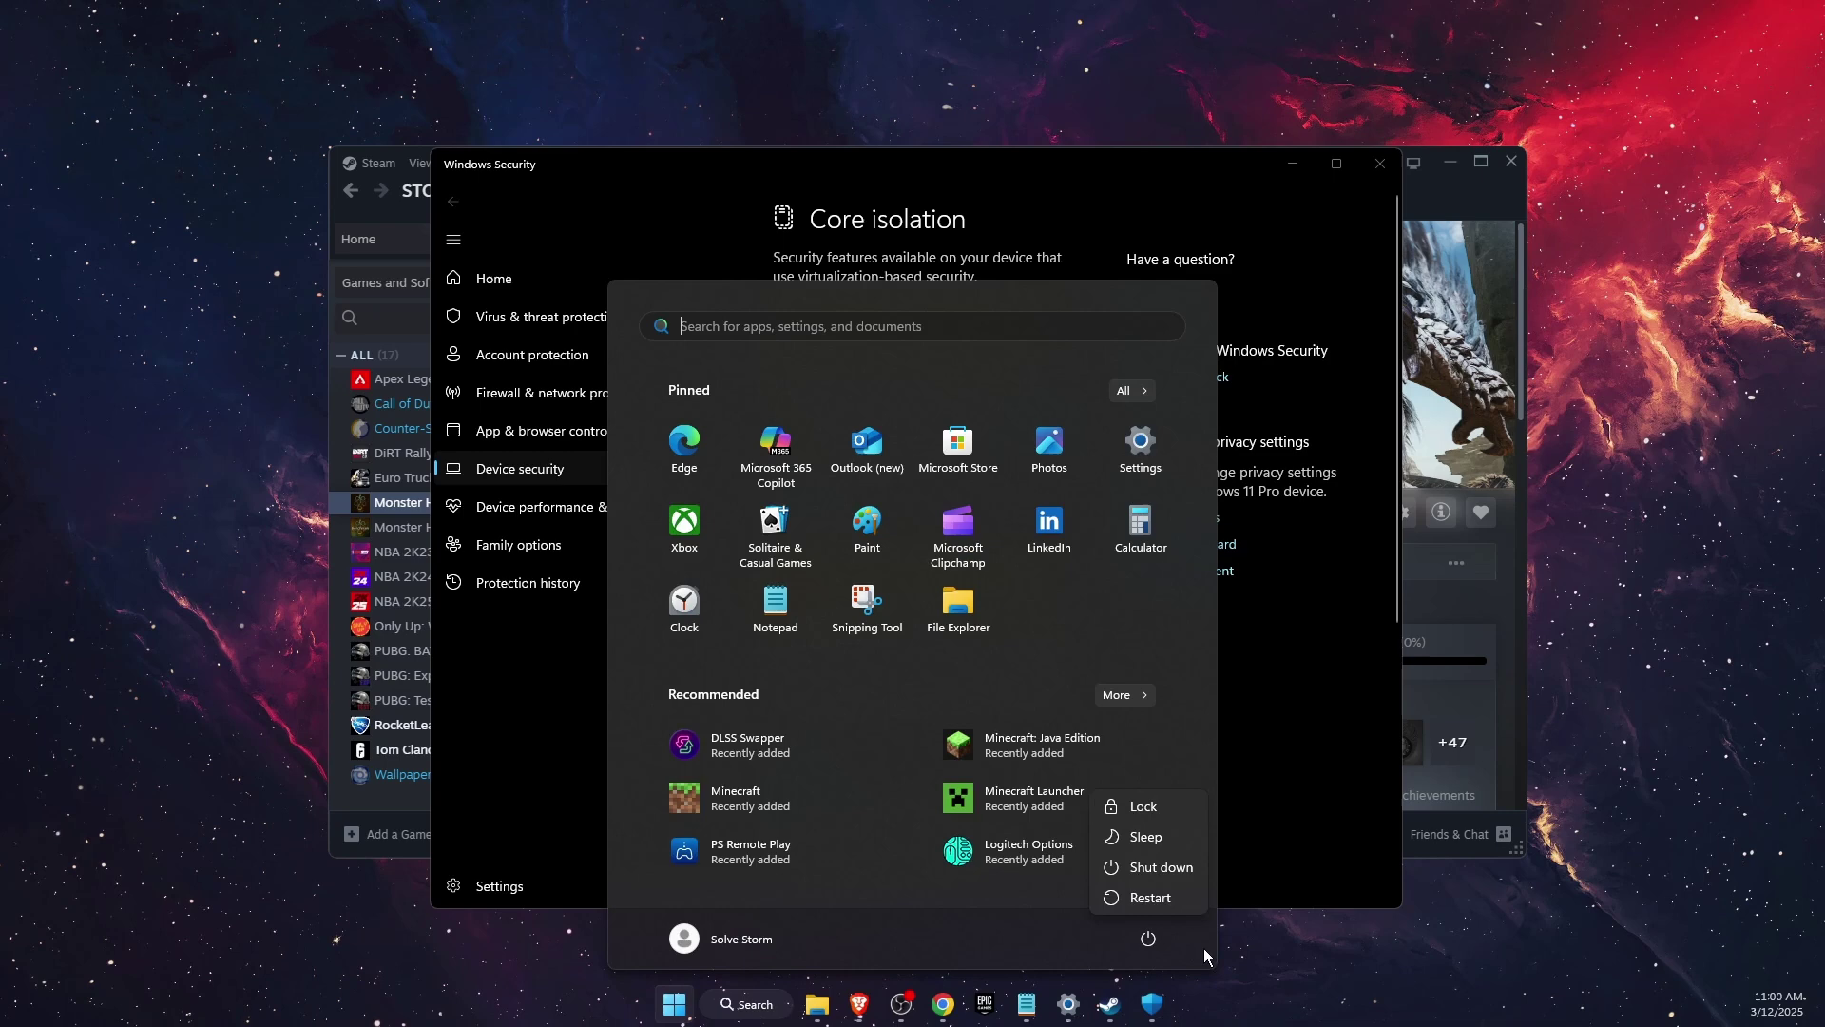
pyautogui.click(1165, 905)
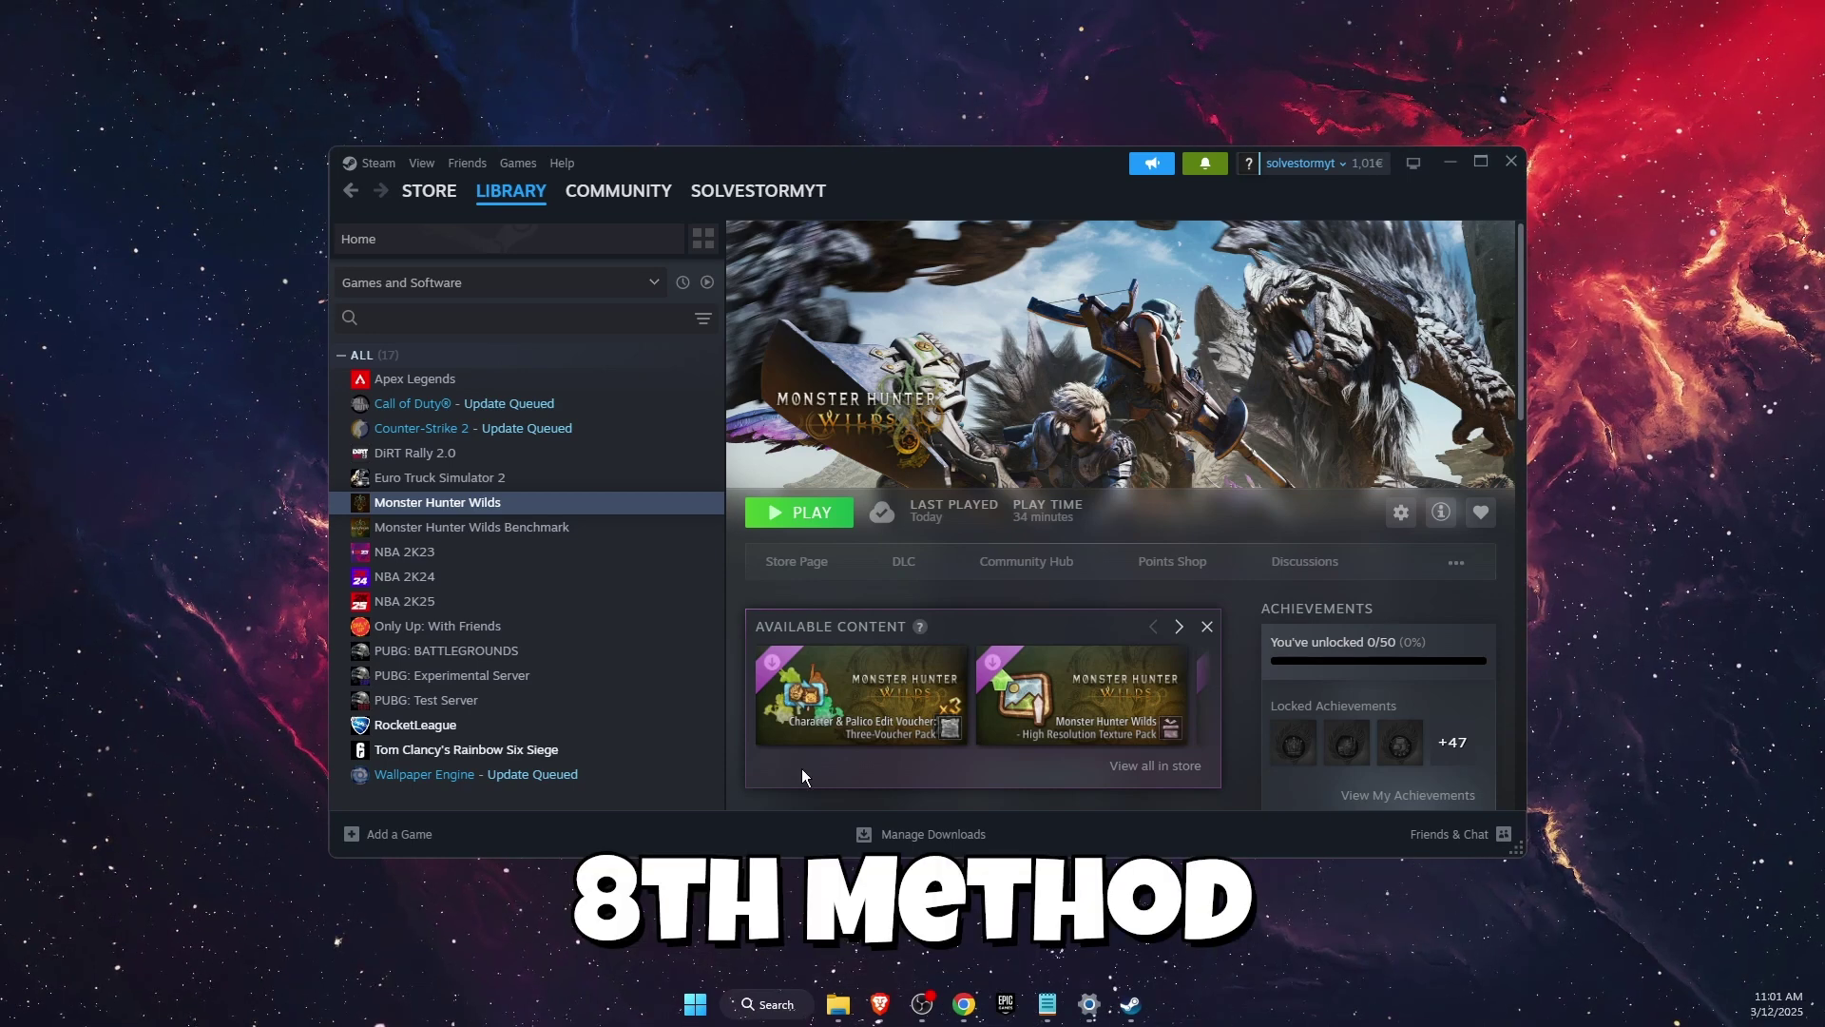
# Browse Monster Hunter Wilds' local installation files through Manage in the Steam library
pyautogui.rightClick(519, 504)
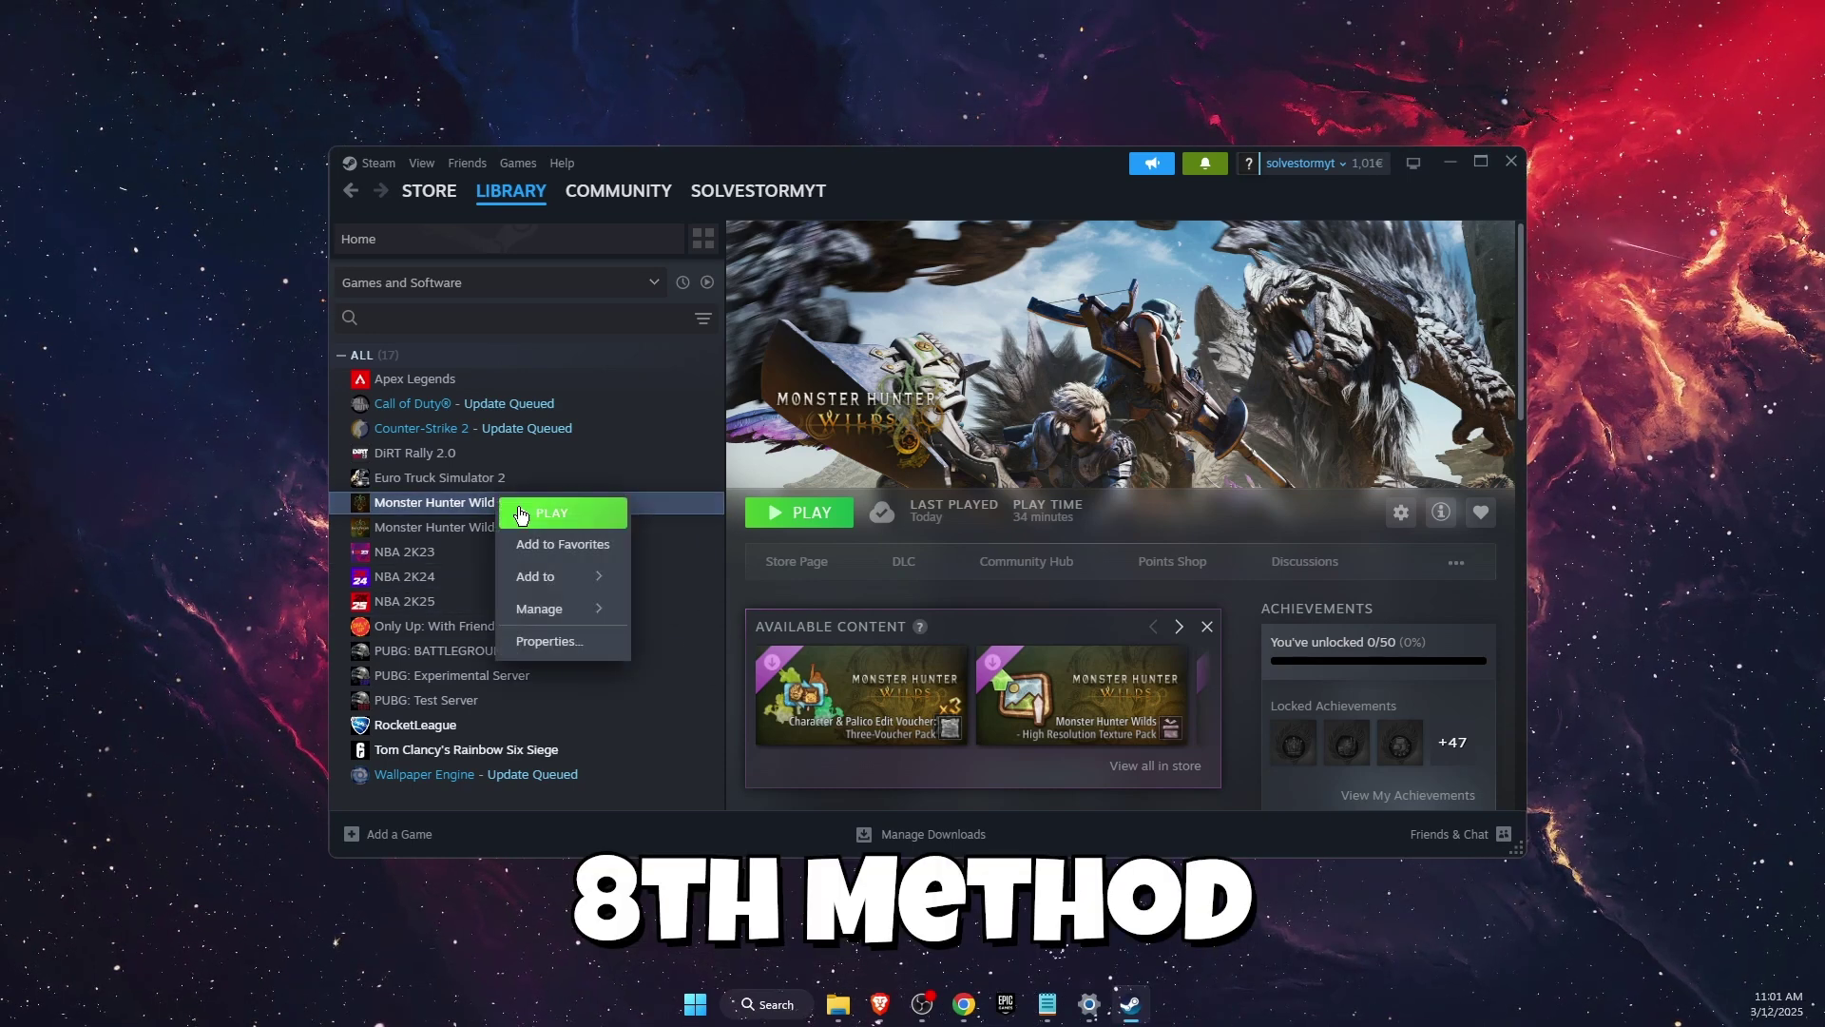
pyautogui.moveTo(571, 609)
pyautogui.click(691, 647)
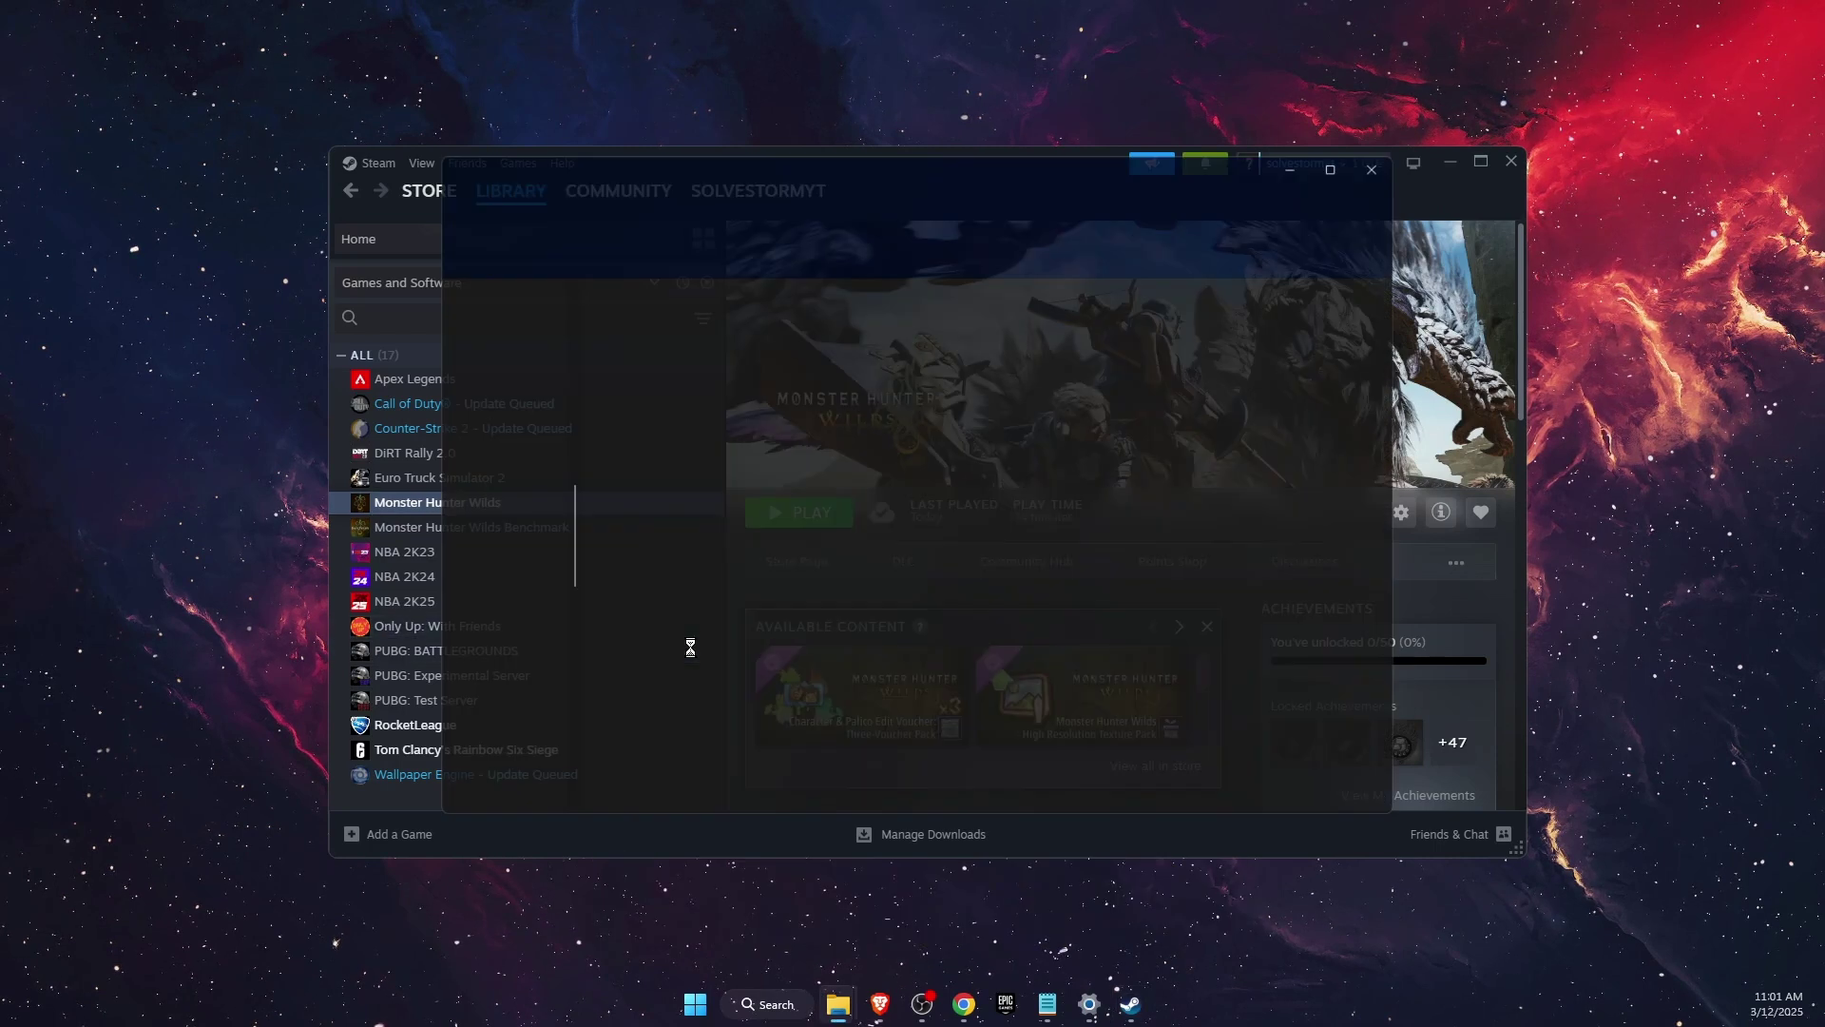
# Set MonsterHunterWilds.exe to run in Windows 8 compatibility mode and save its properties
pyautogui.scroll(-3, 700, 616)
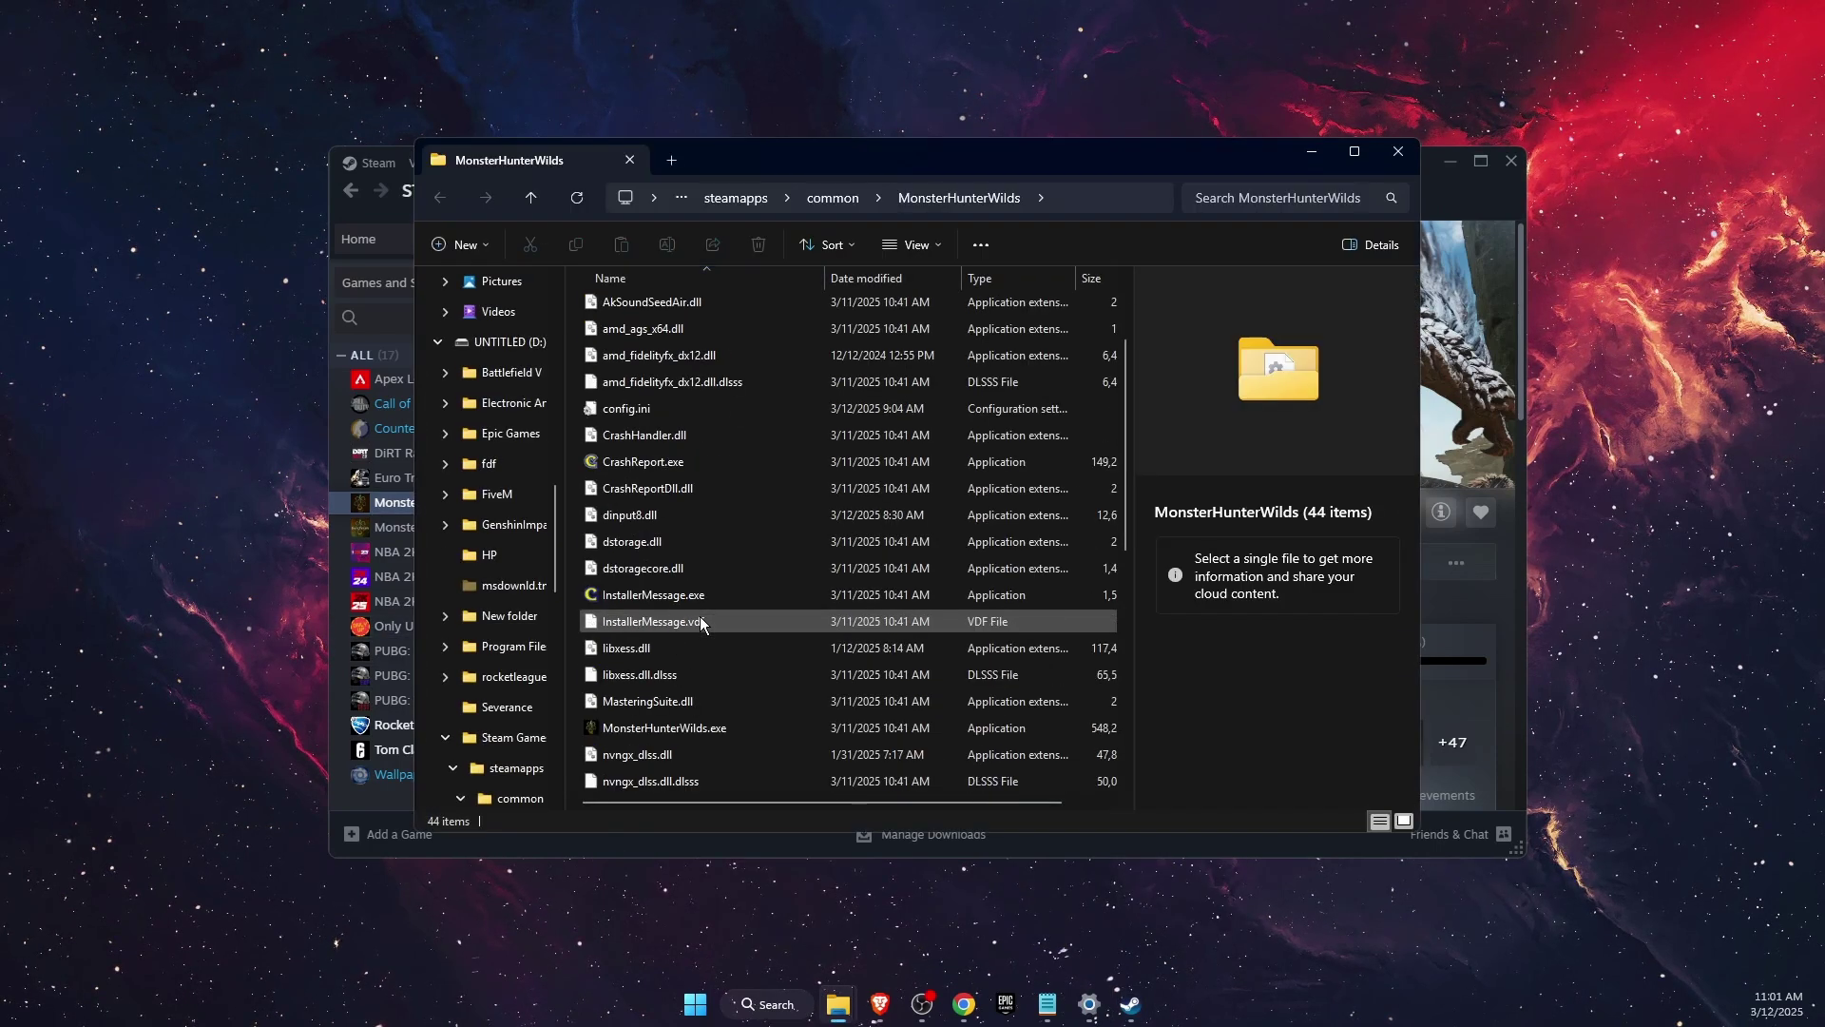
pyautogui.click(706, 728)
pyautogui.scroll(-3, 704, 609)
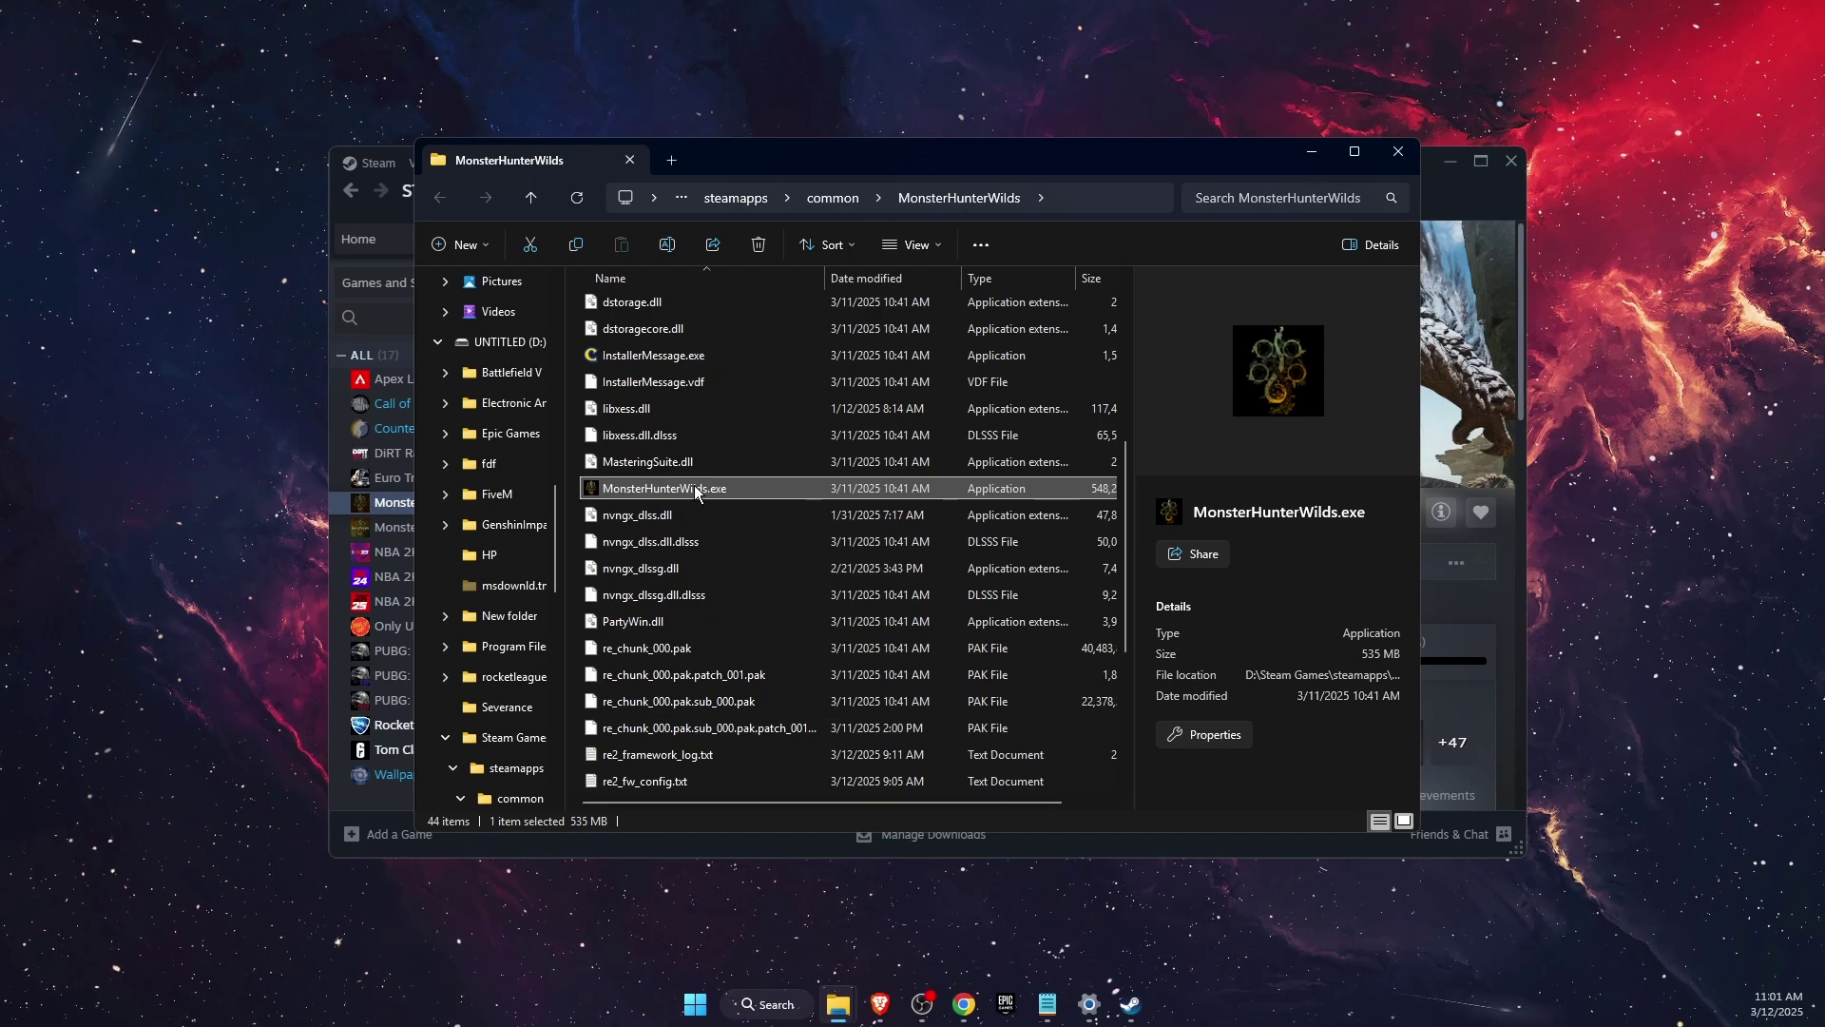
pyautogui.rightClick(696, 488)
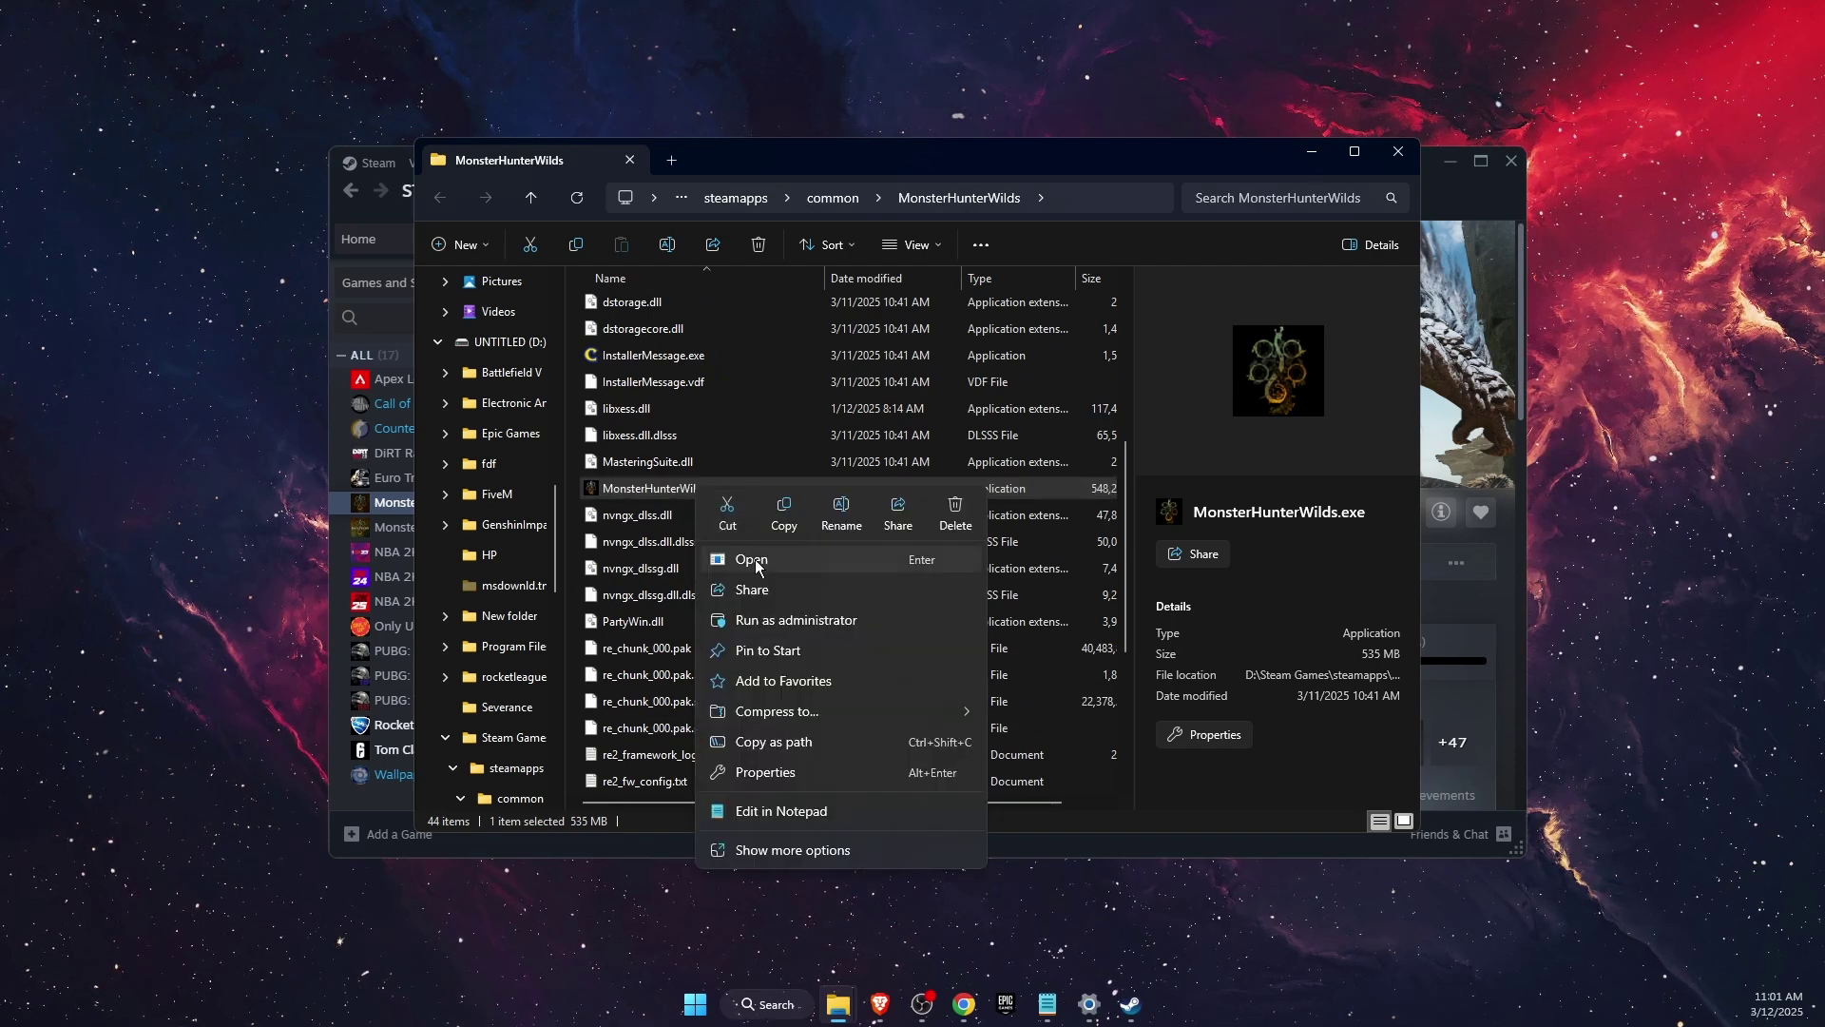
pyautogui.click(768, 772)
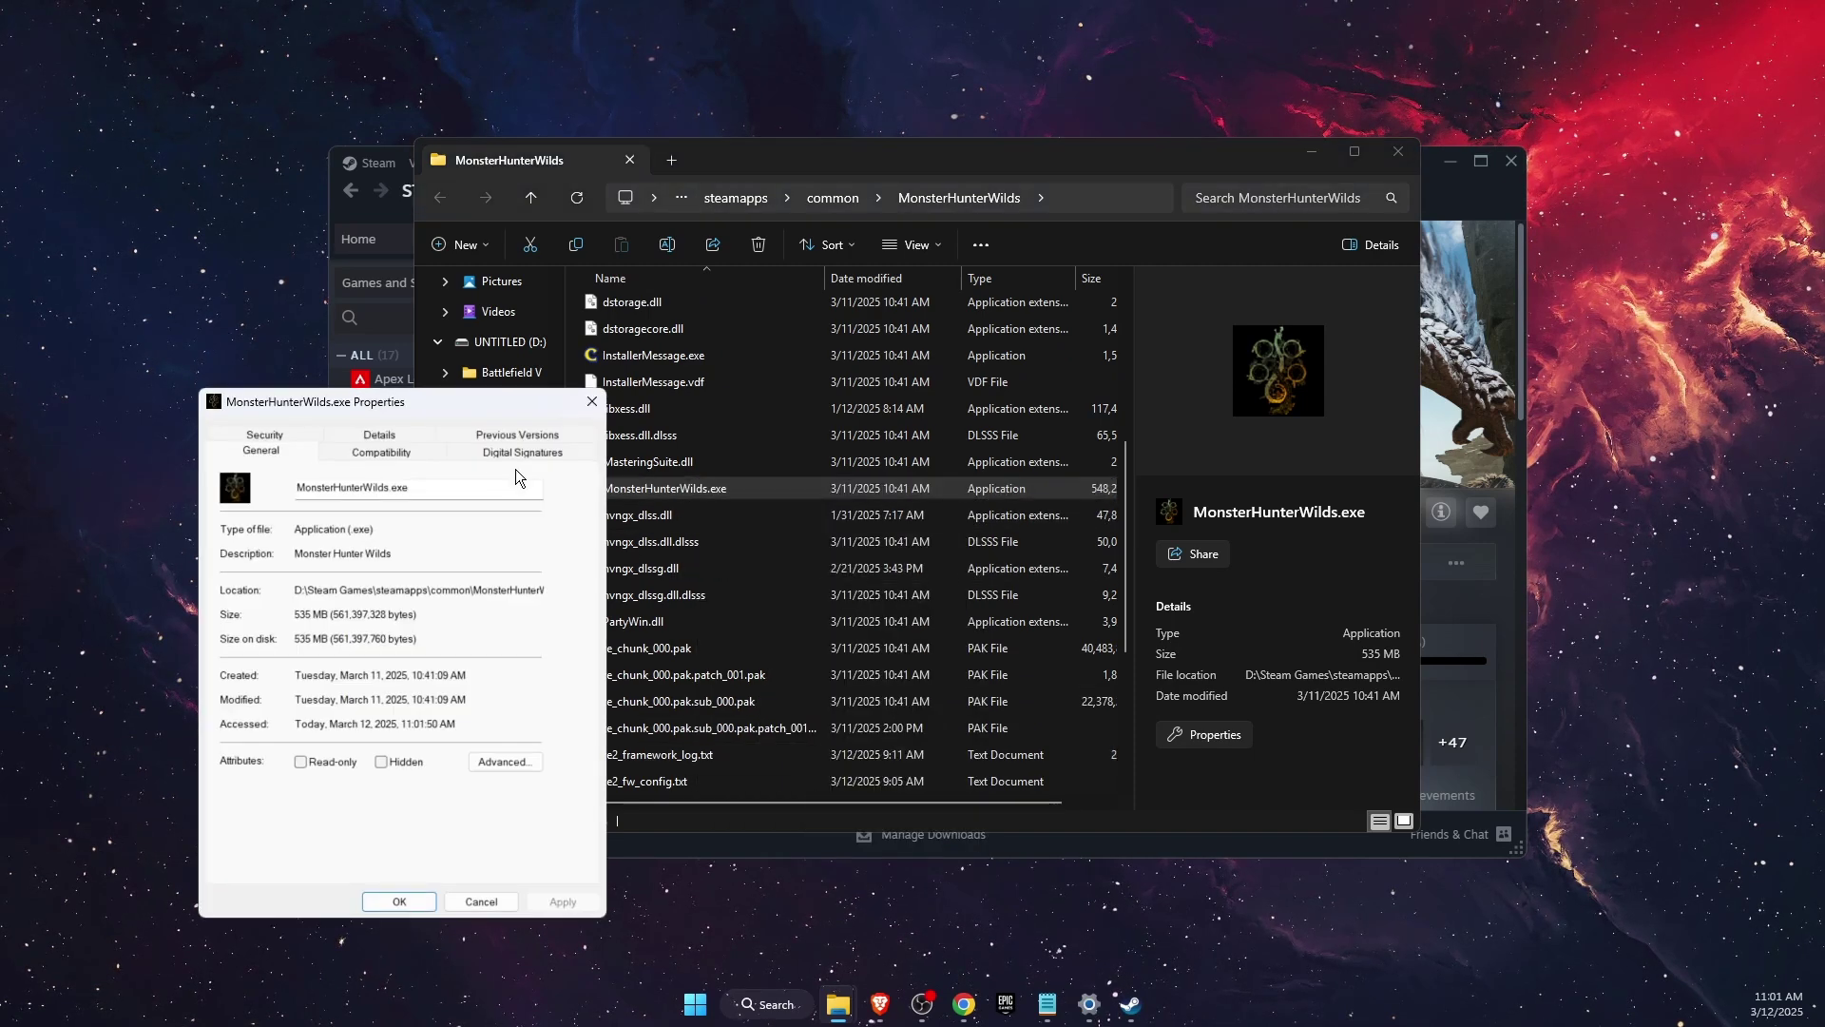
pyautogui.click(398, 455)
pyautogui.moveTo(465, 401); pyautogui.dragTo(827, 300)
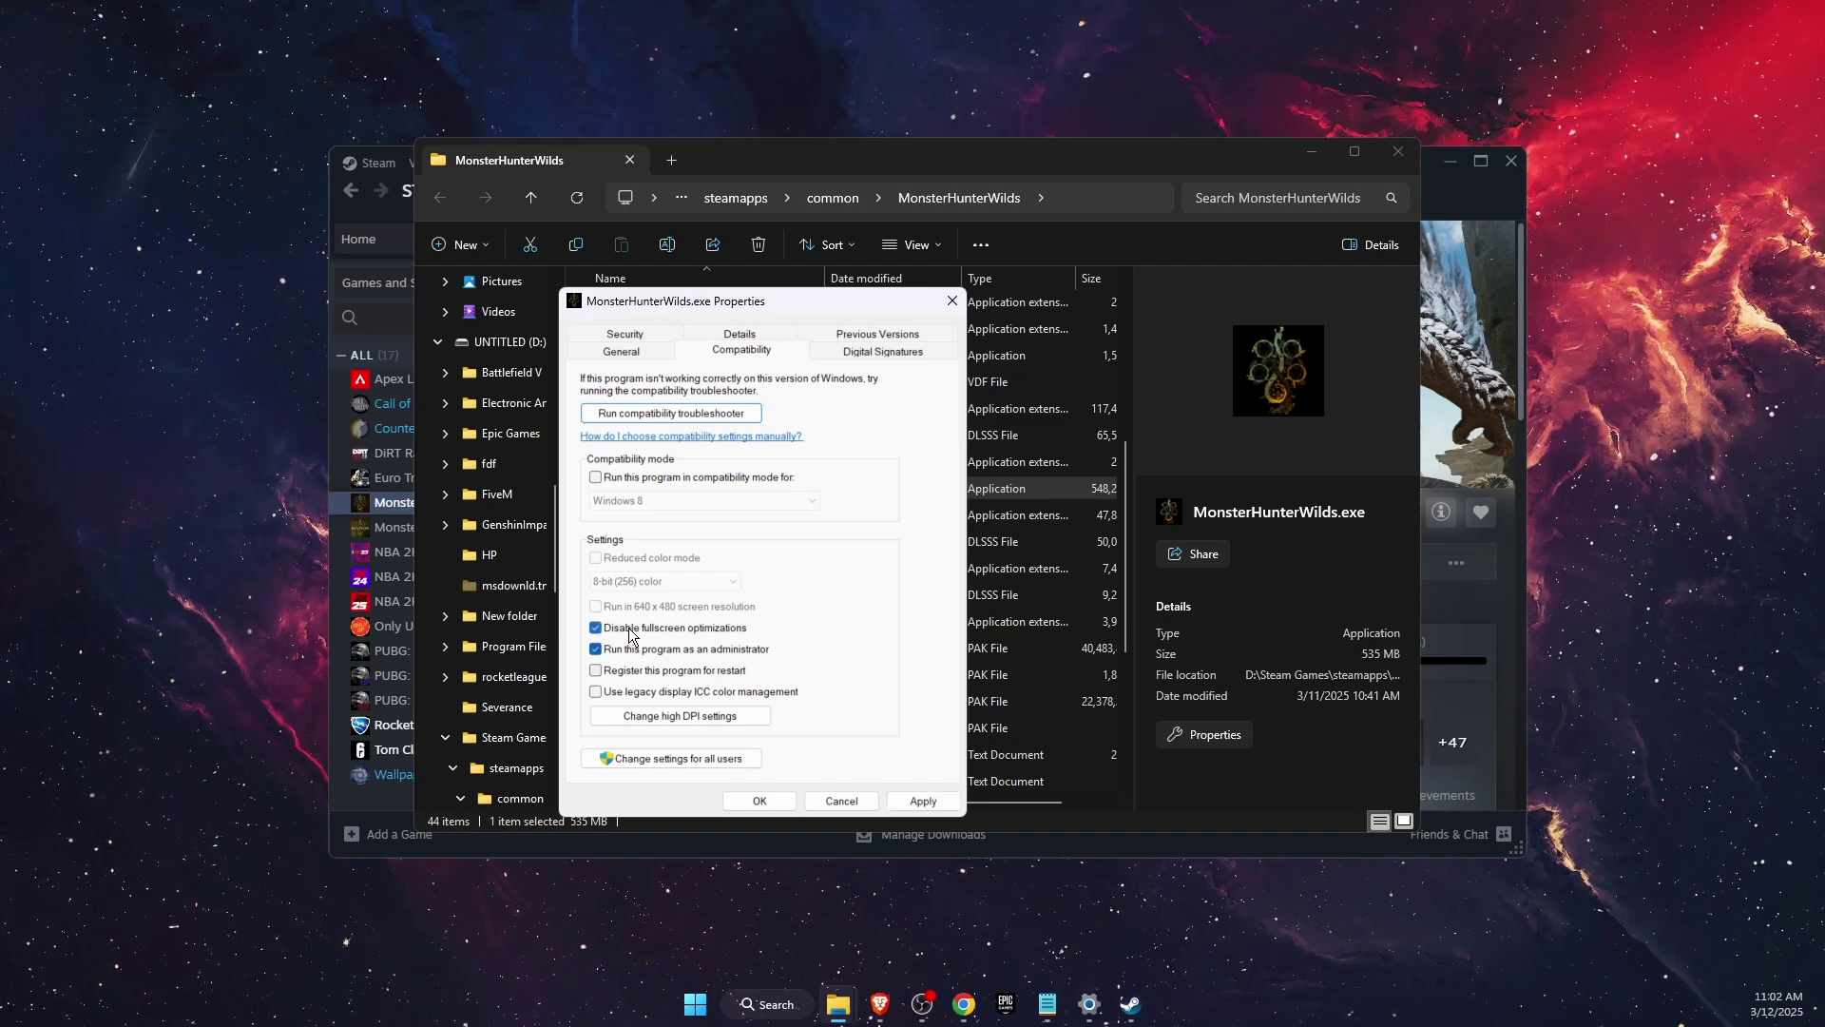
pyautogui.click(608, 483)
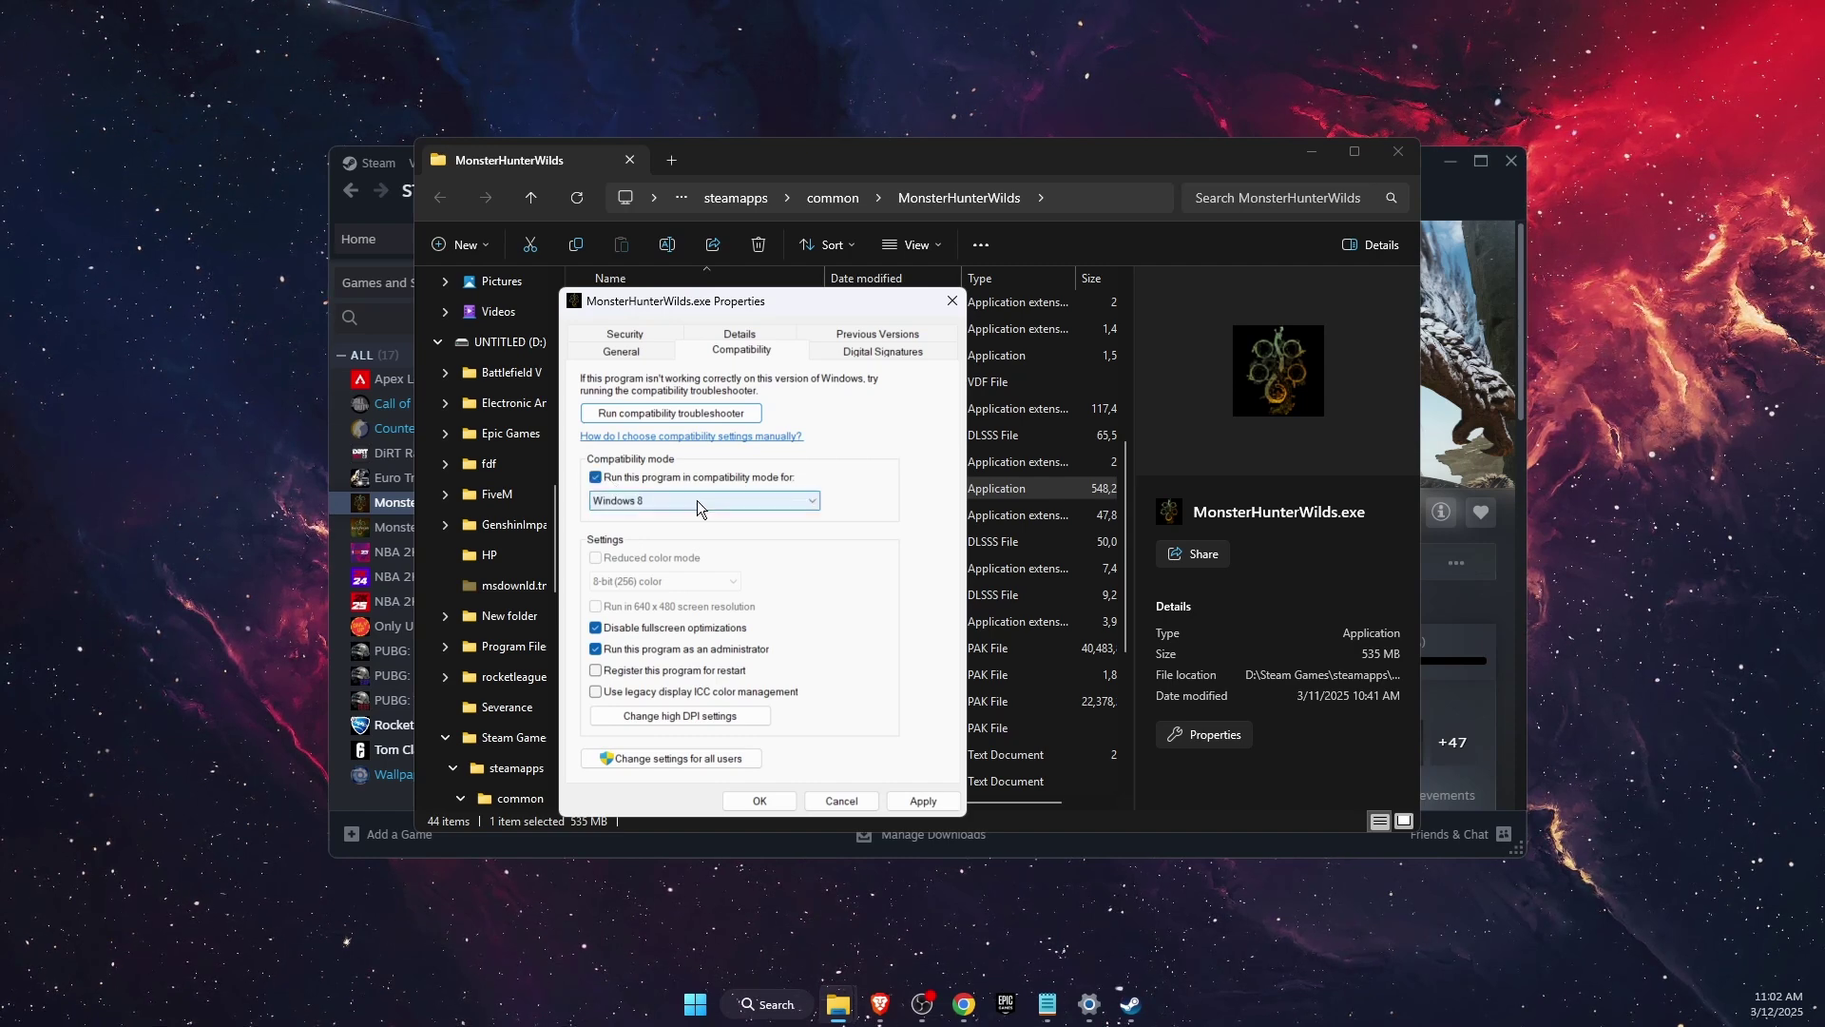
pyautogui.click(759, 800)
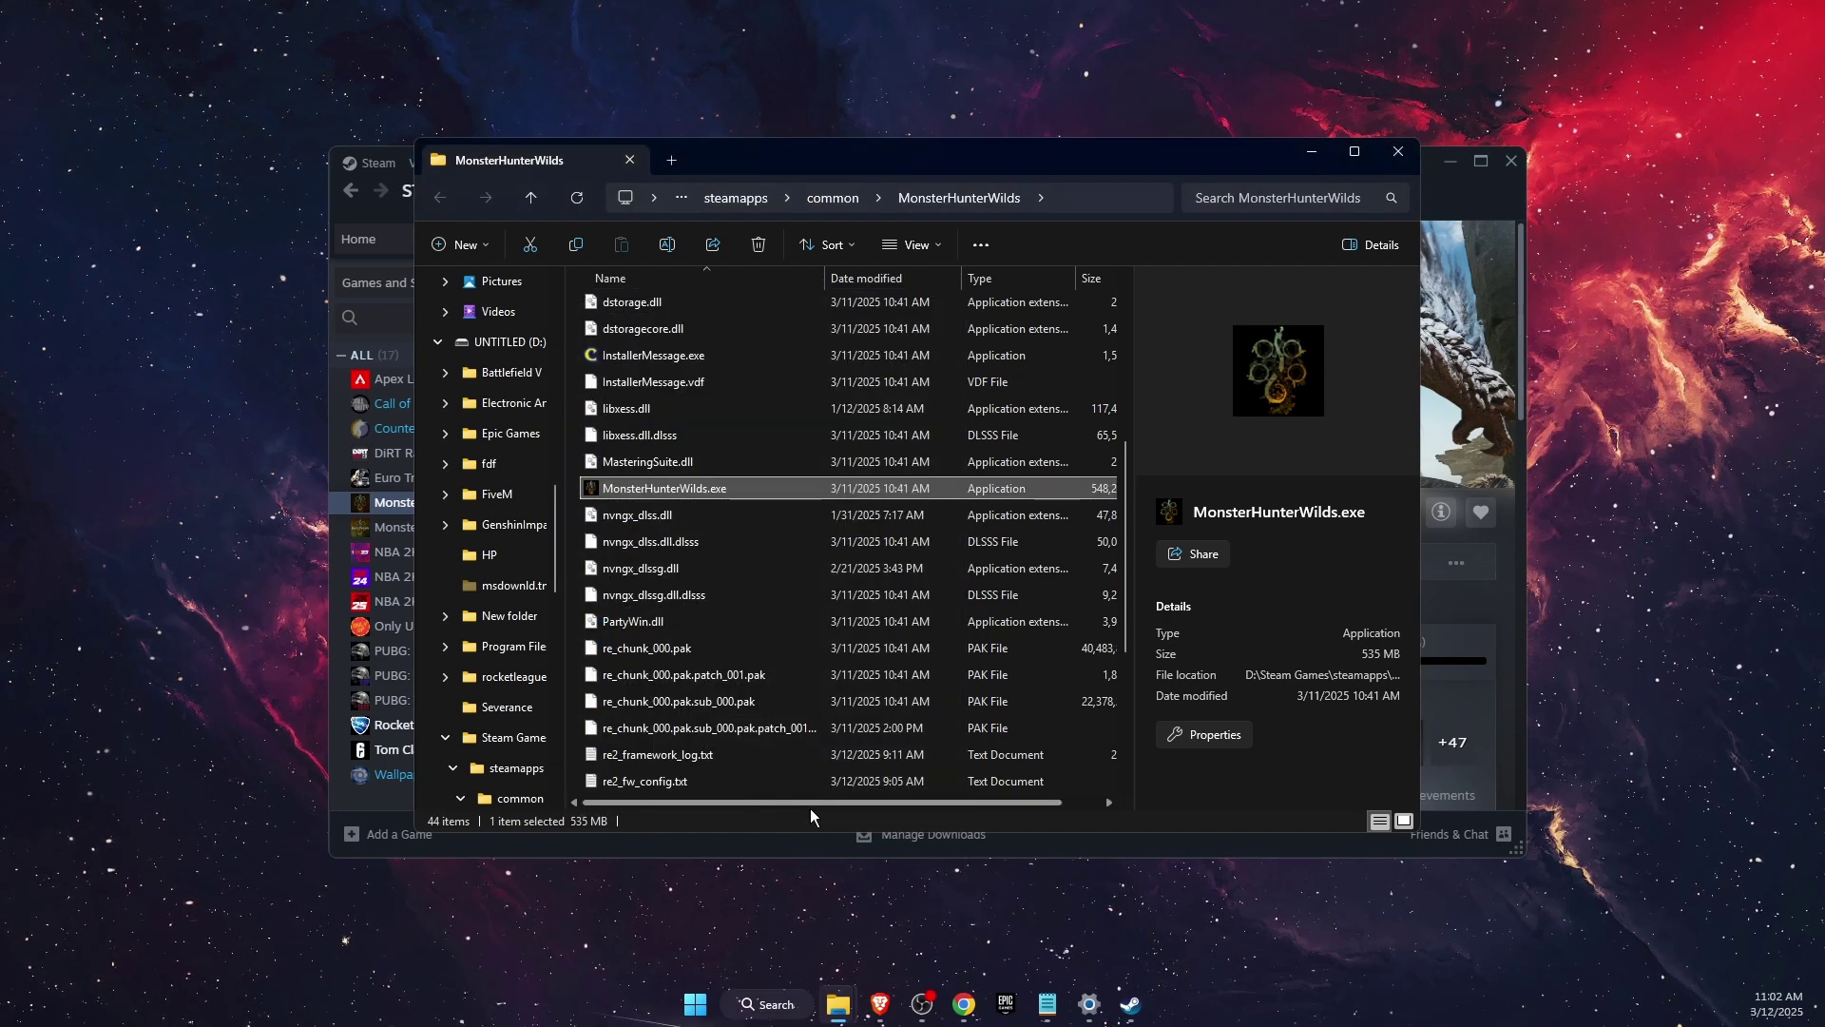
# Reopen MonsterHunterWilds.exe's Compatibility properties, checking the all-users settings without changes
pyautogui.scroll(1, 697, 573)
pyautogui.rightClick(705, 581)
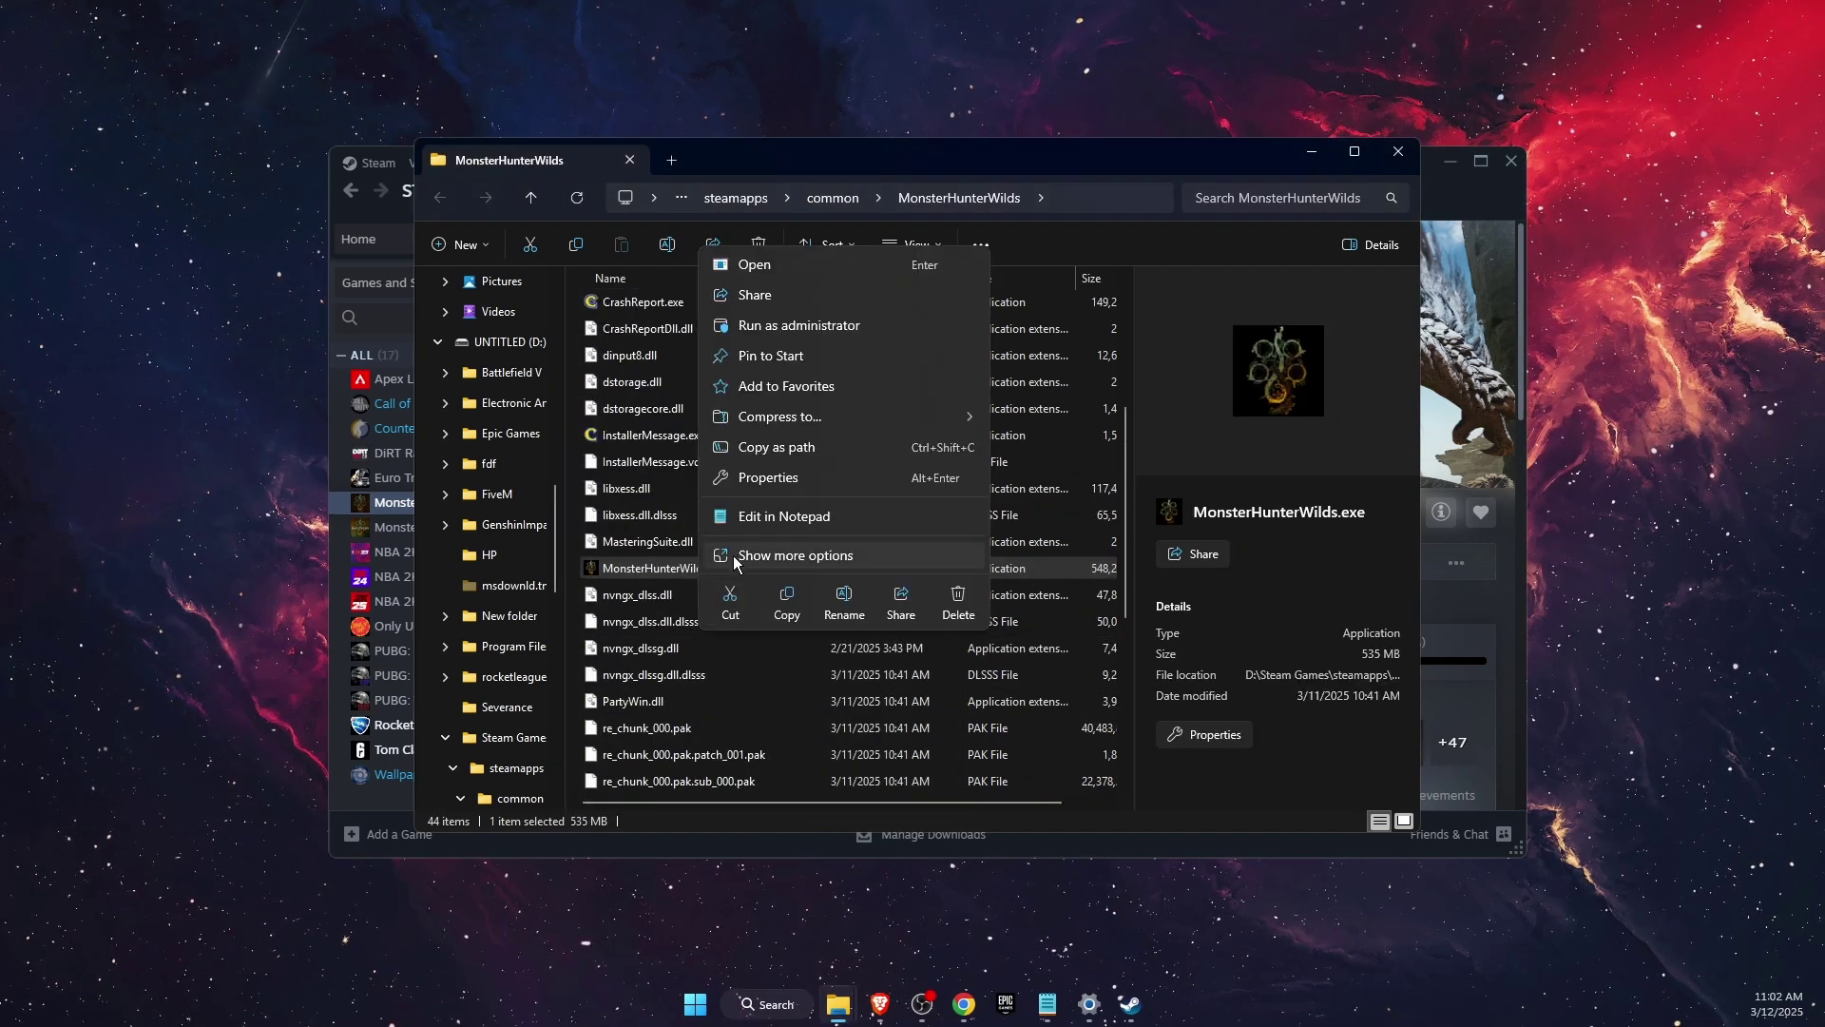
pyautogui.click(739, 481)
pyautogui.click(418, 498)
pyautogui.moveTo(414, 457); pyautogui.dragTo(723, 336)
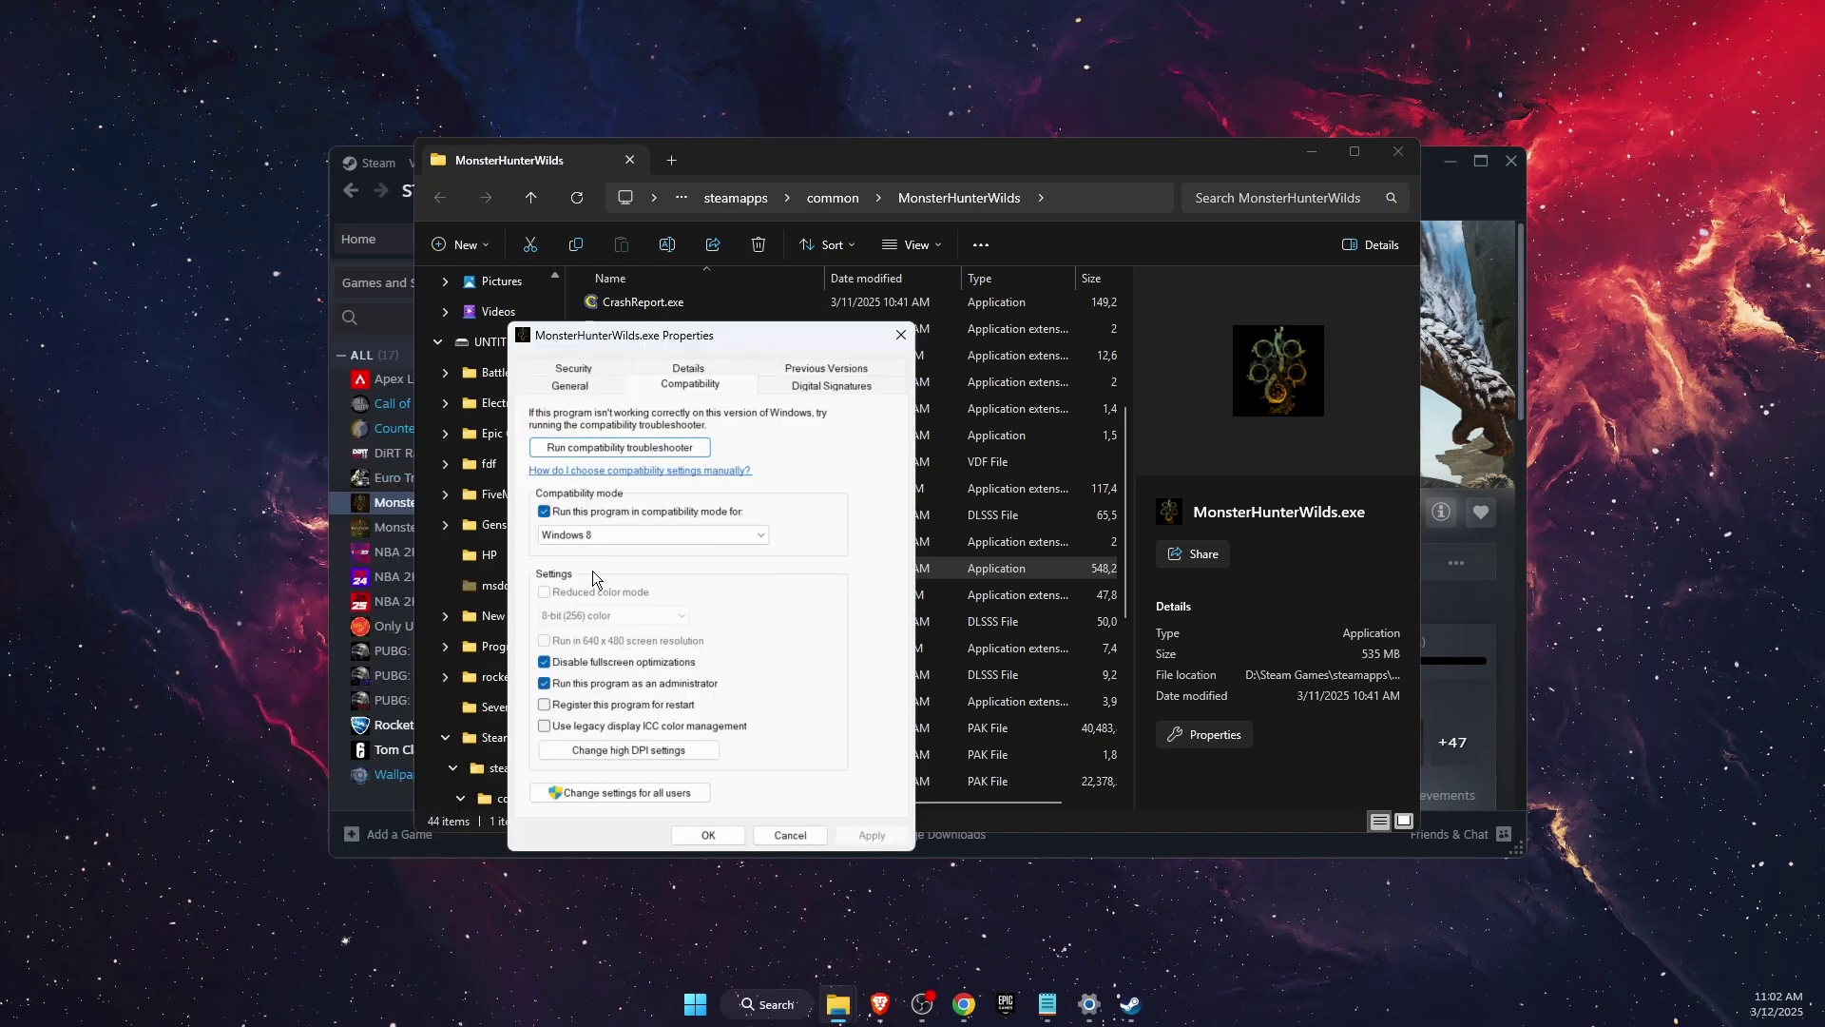
pyautogui.click(585, 795)
pyautogui.click(755, 845)
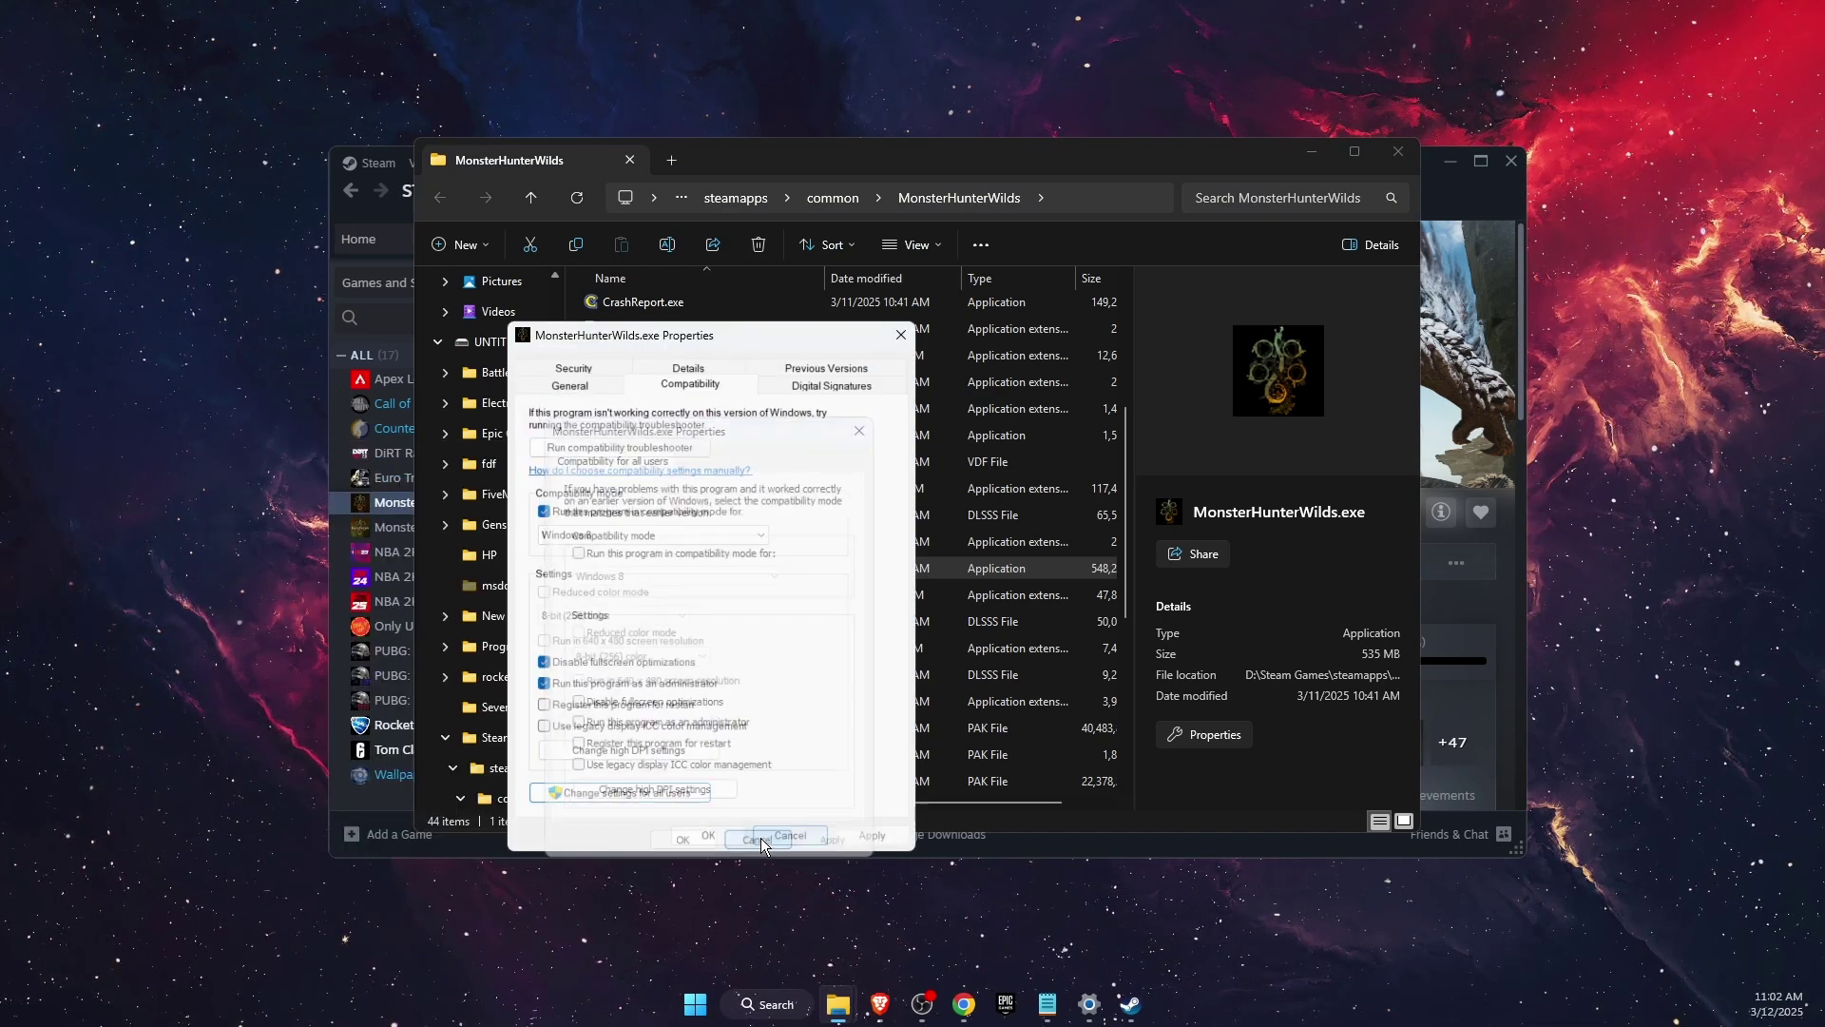
# Override high DPI scaling with Application performing scaling, then save the properties
pyautogui.click(663, 755)
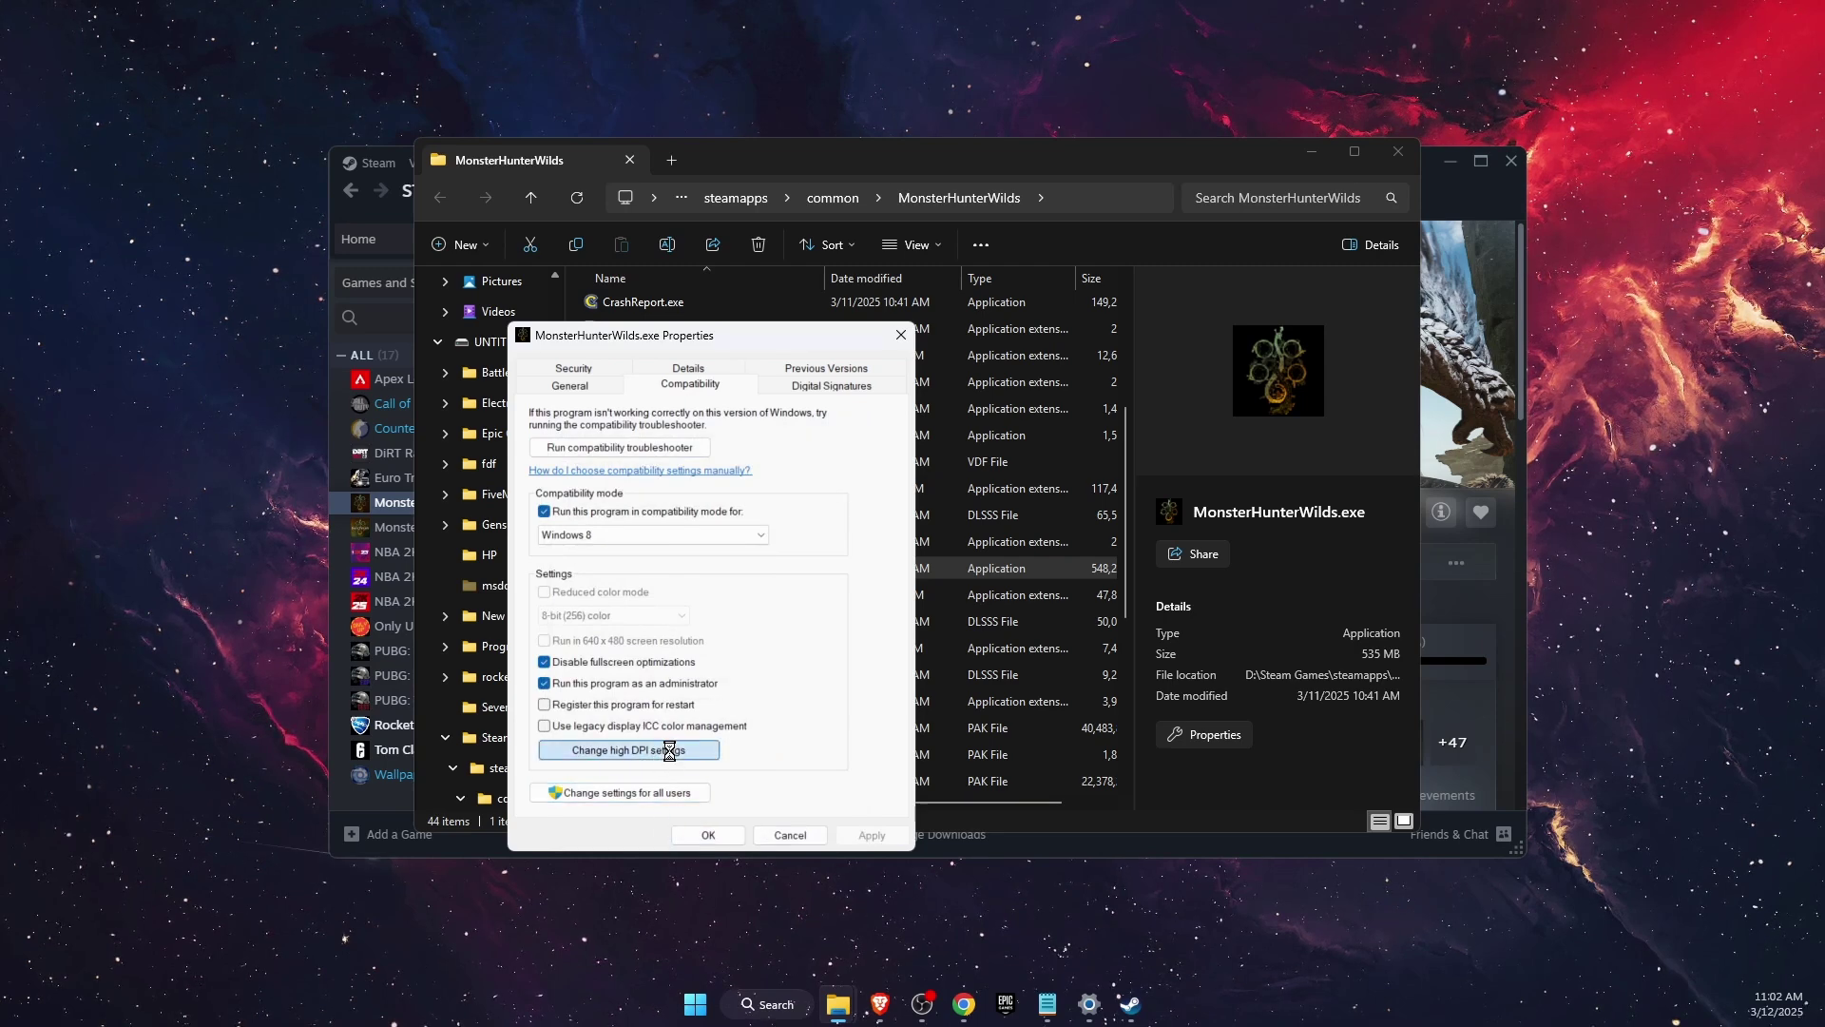
pyautogui.click(591, 697)
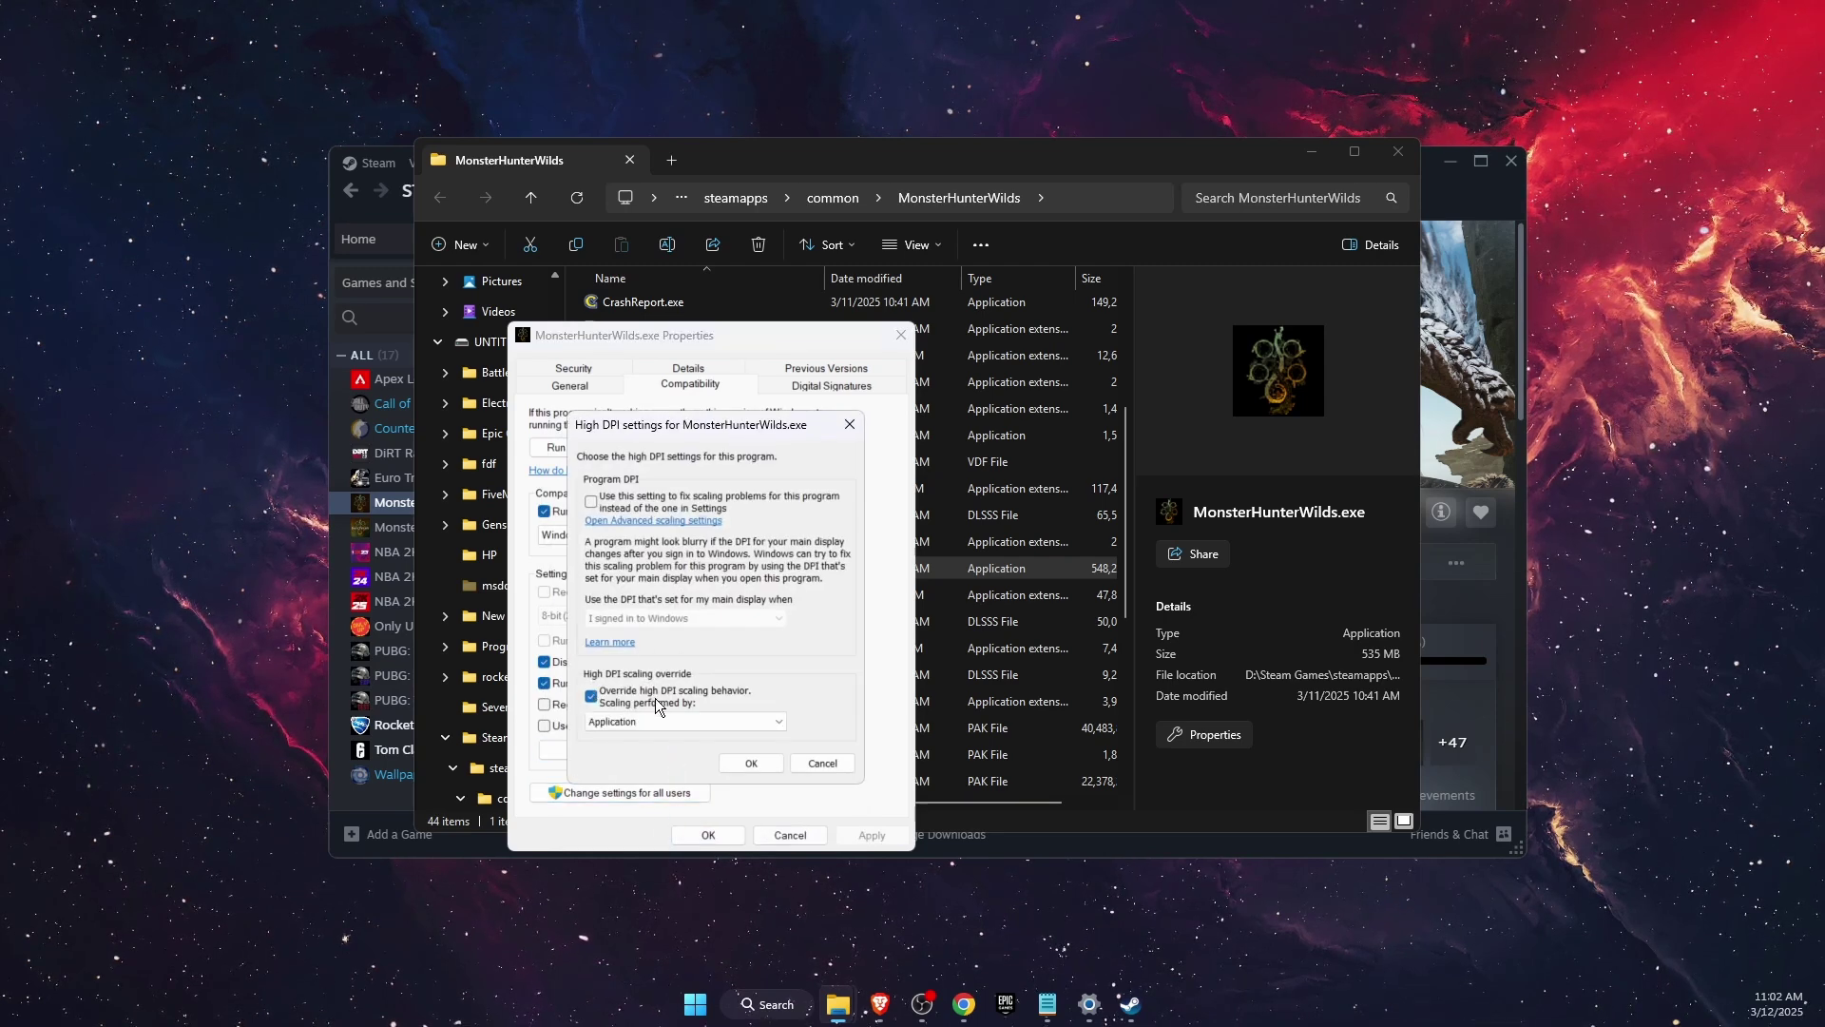
pyautogui.click(747, 721)
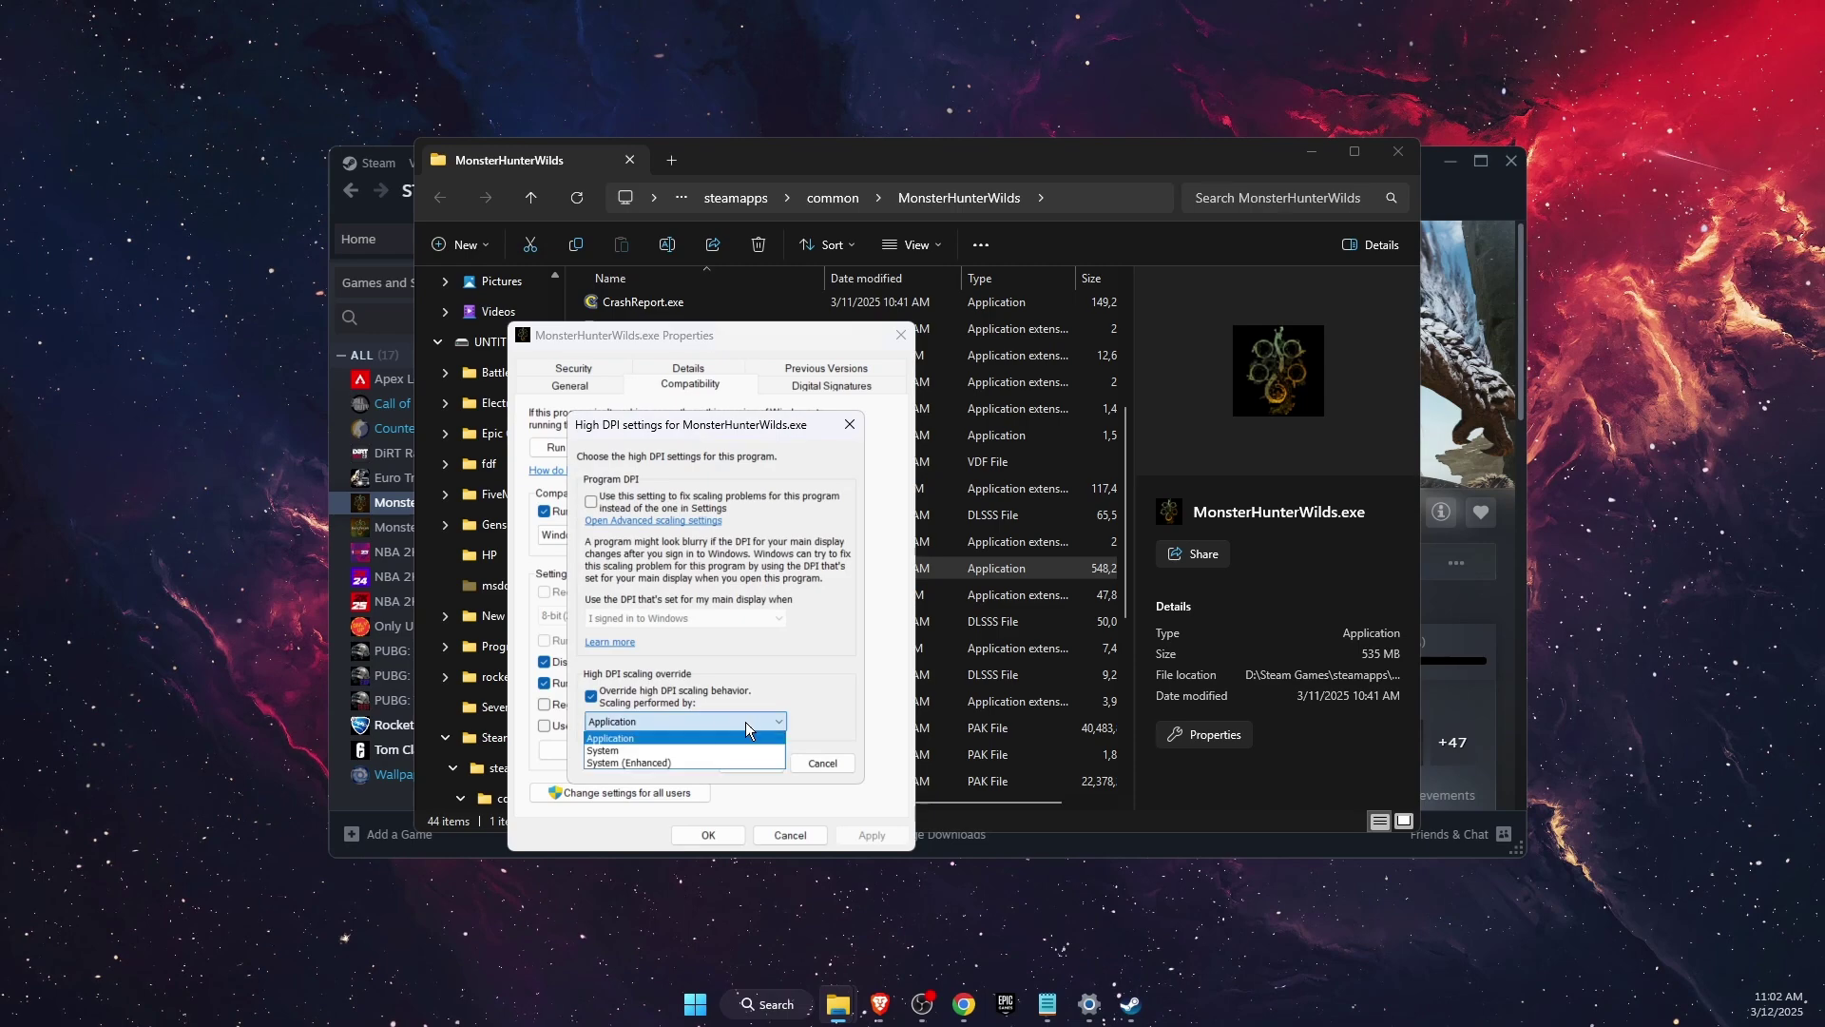
pyautogui.click(690, 733)
pyautogui.click(781, 764)
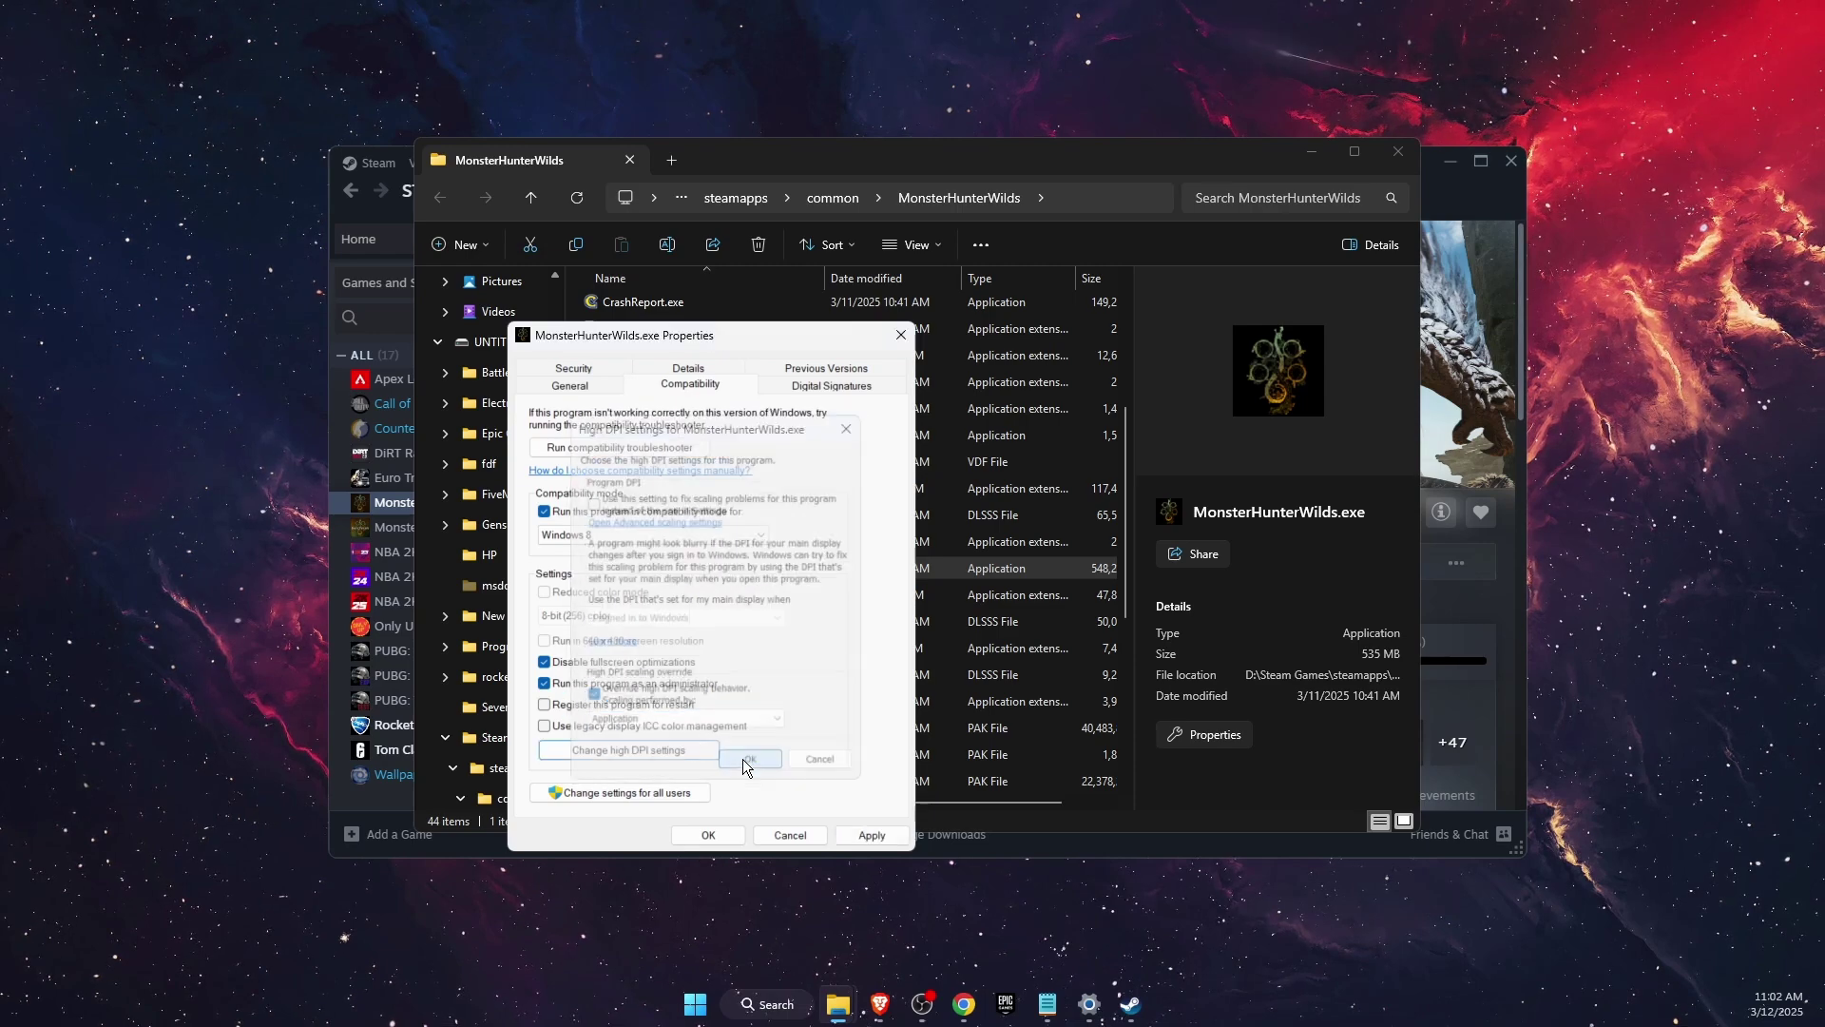
pyautogui.click(709, 834)
# Close the game folder, open Windows Graphics settings and check its app list for Monster Hunter
pyautogui.hotkey('alt', 'F4')
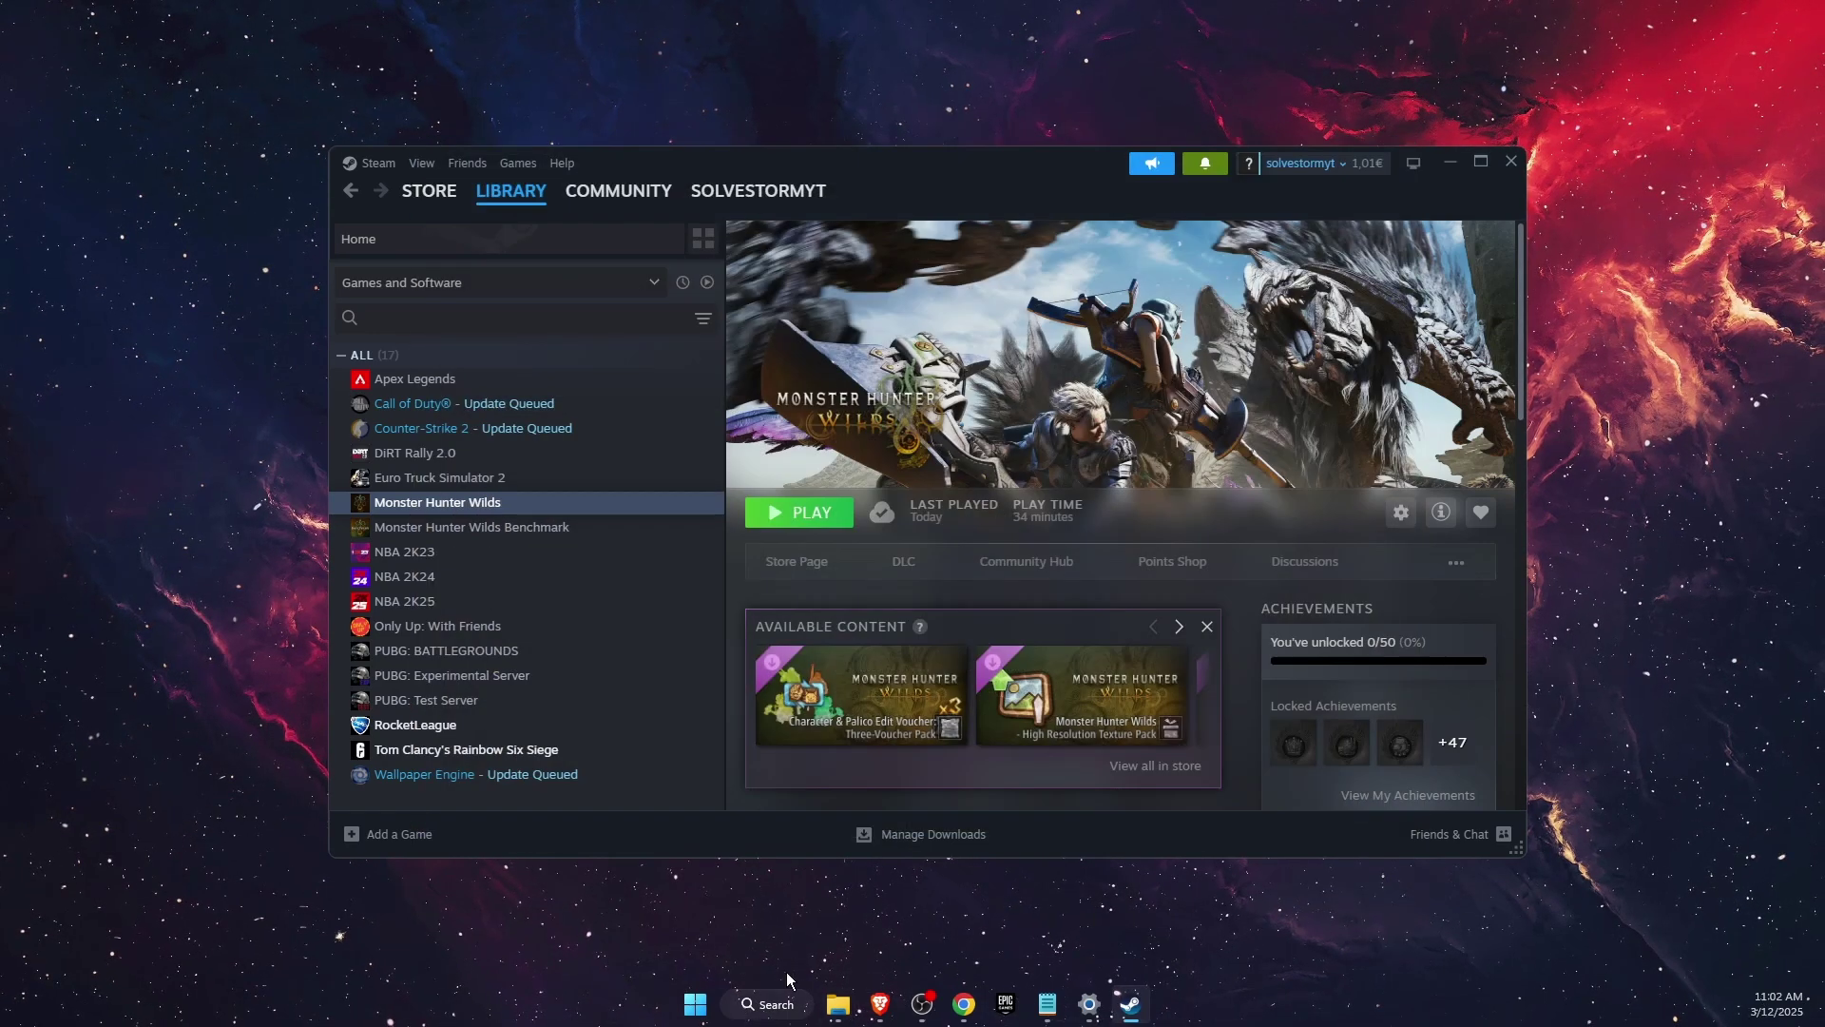
pyautogui.click(772, 1003)
pyautogui.write('graphics settings')
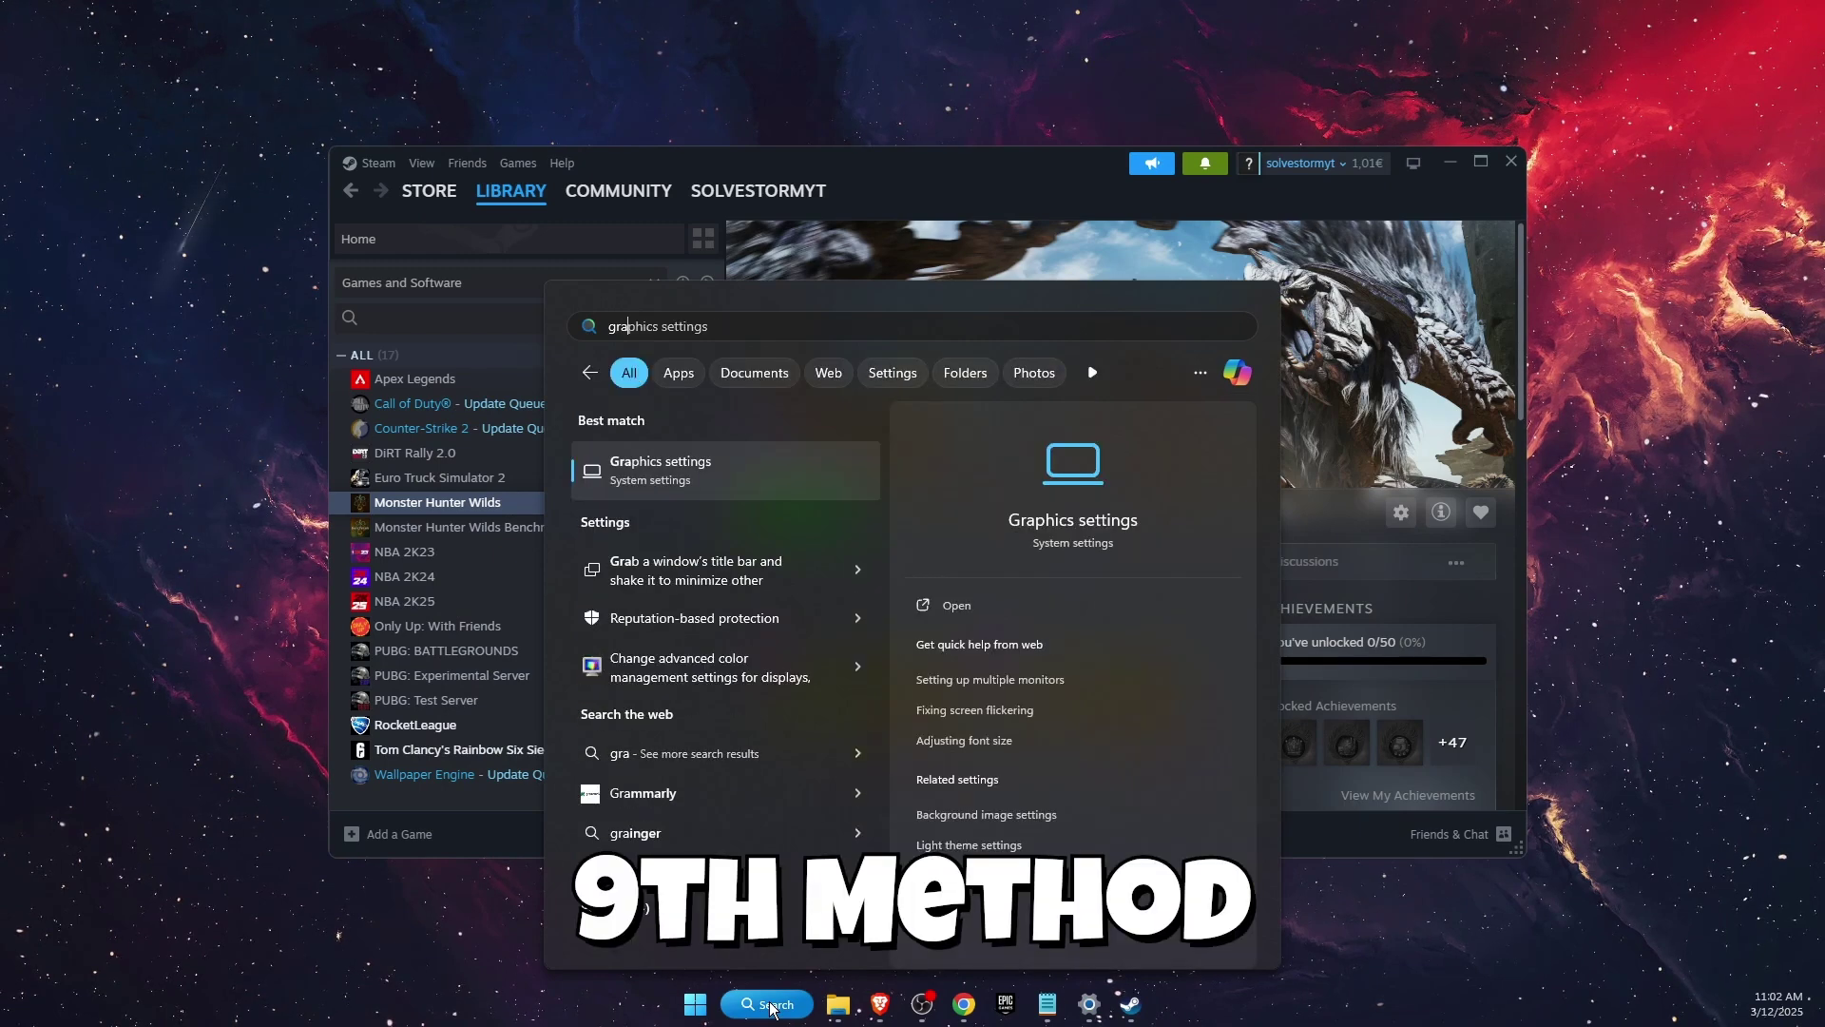
pyautogui.press('Return')
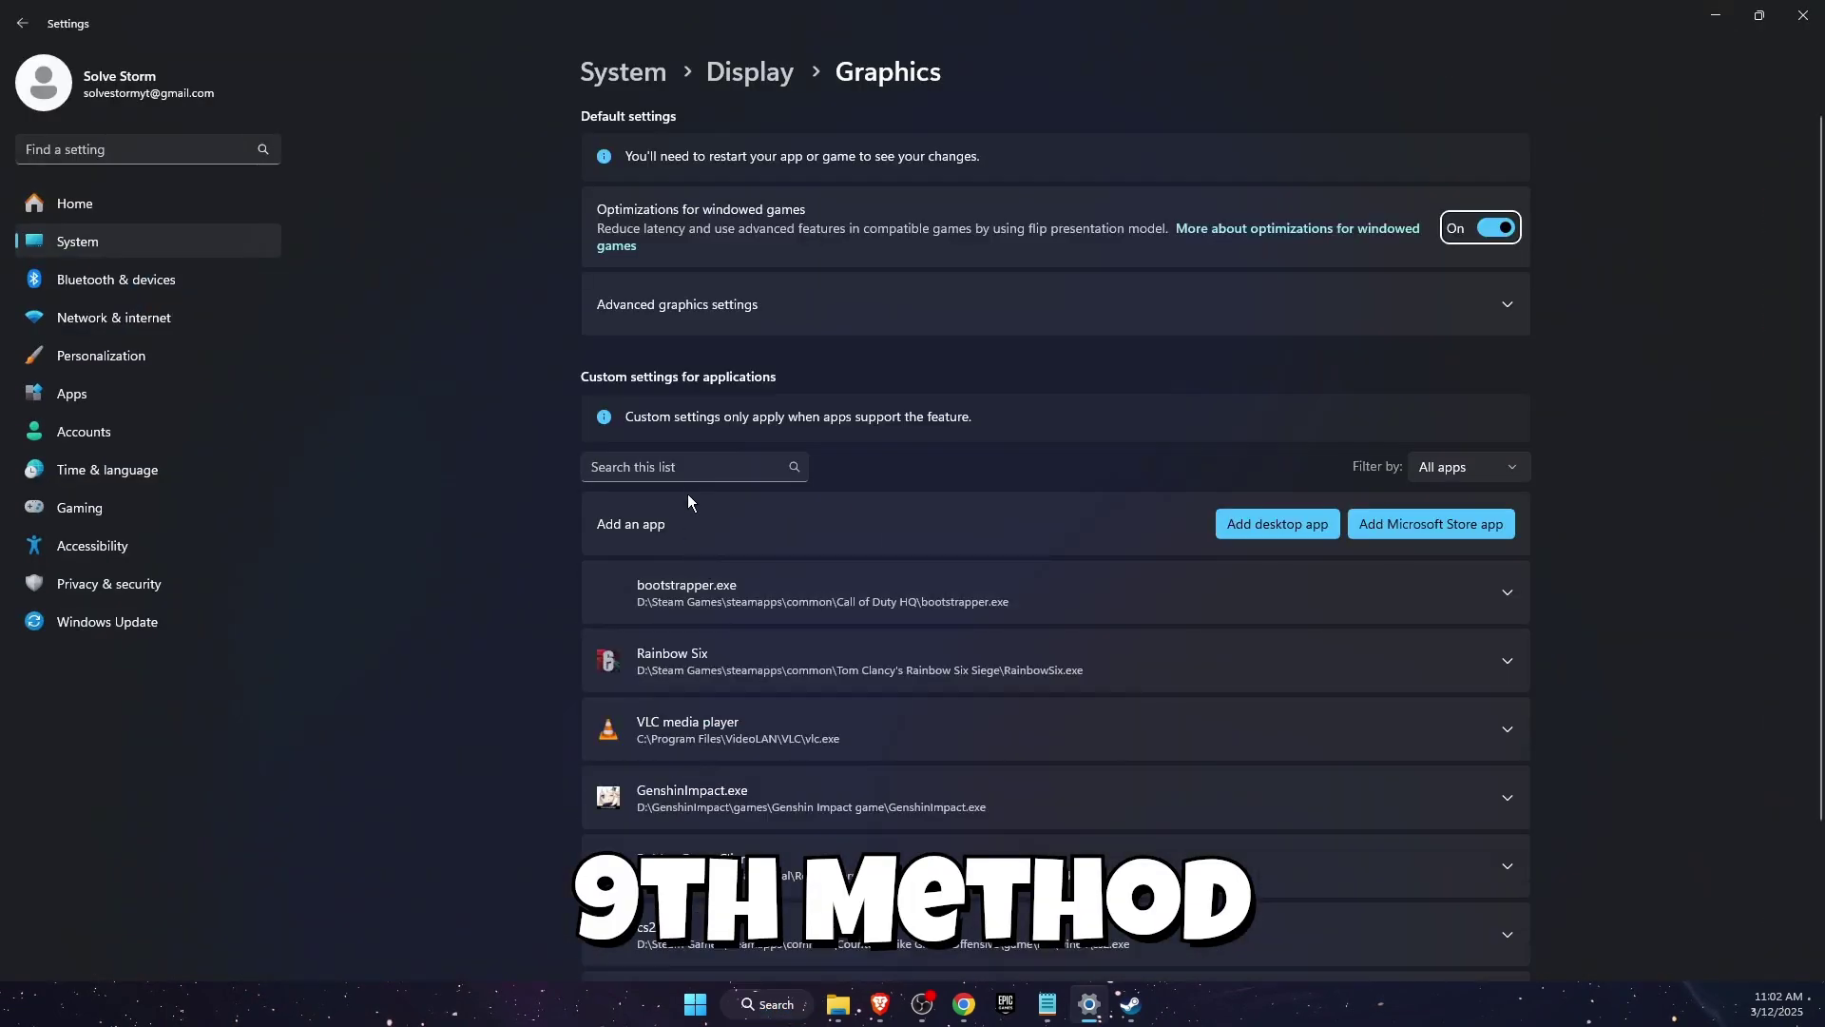
pyautogui.click(691, 465)
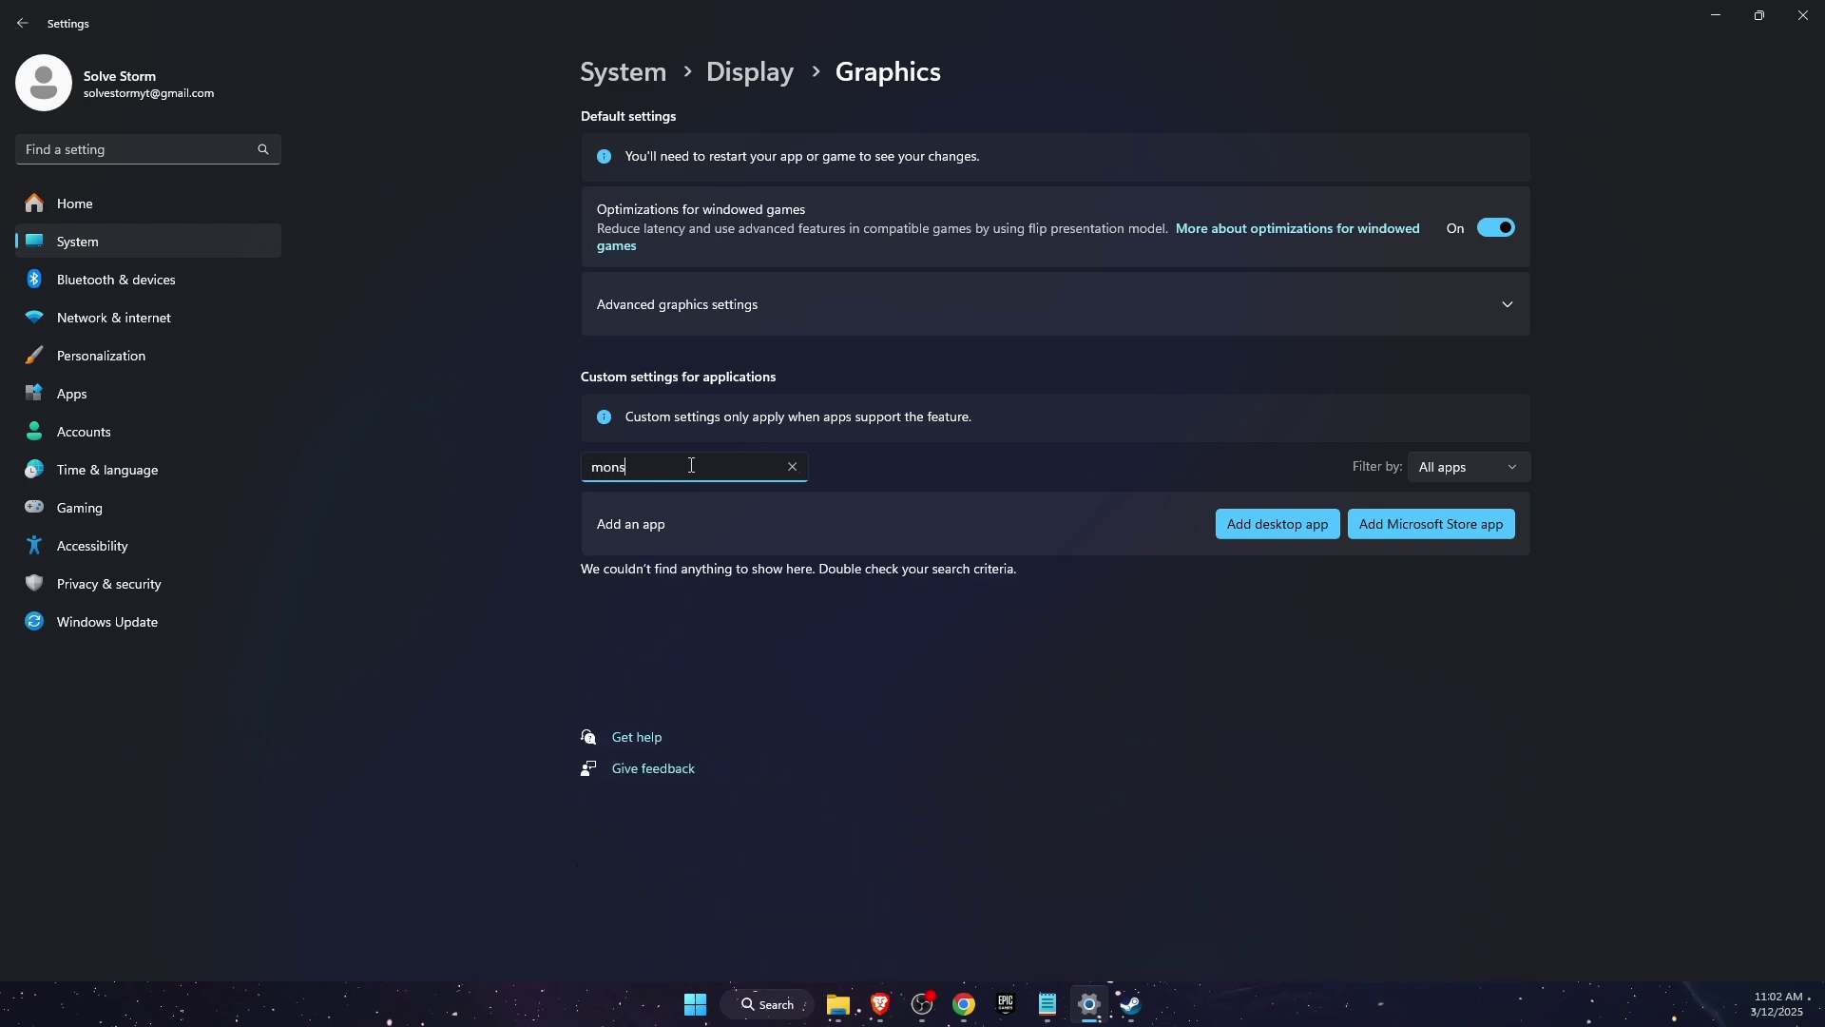
pyautogui.click(792, 465)
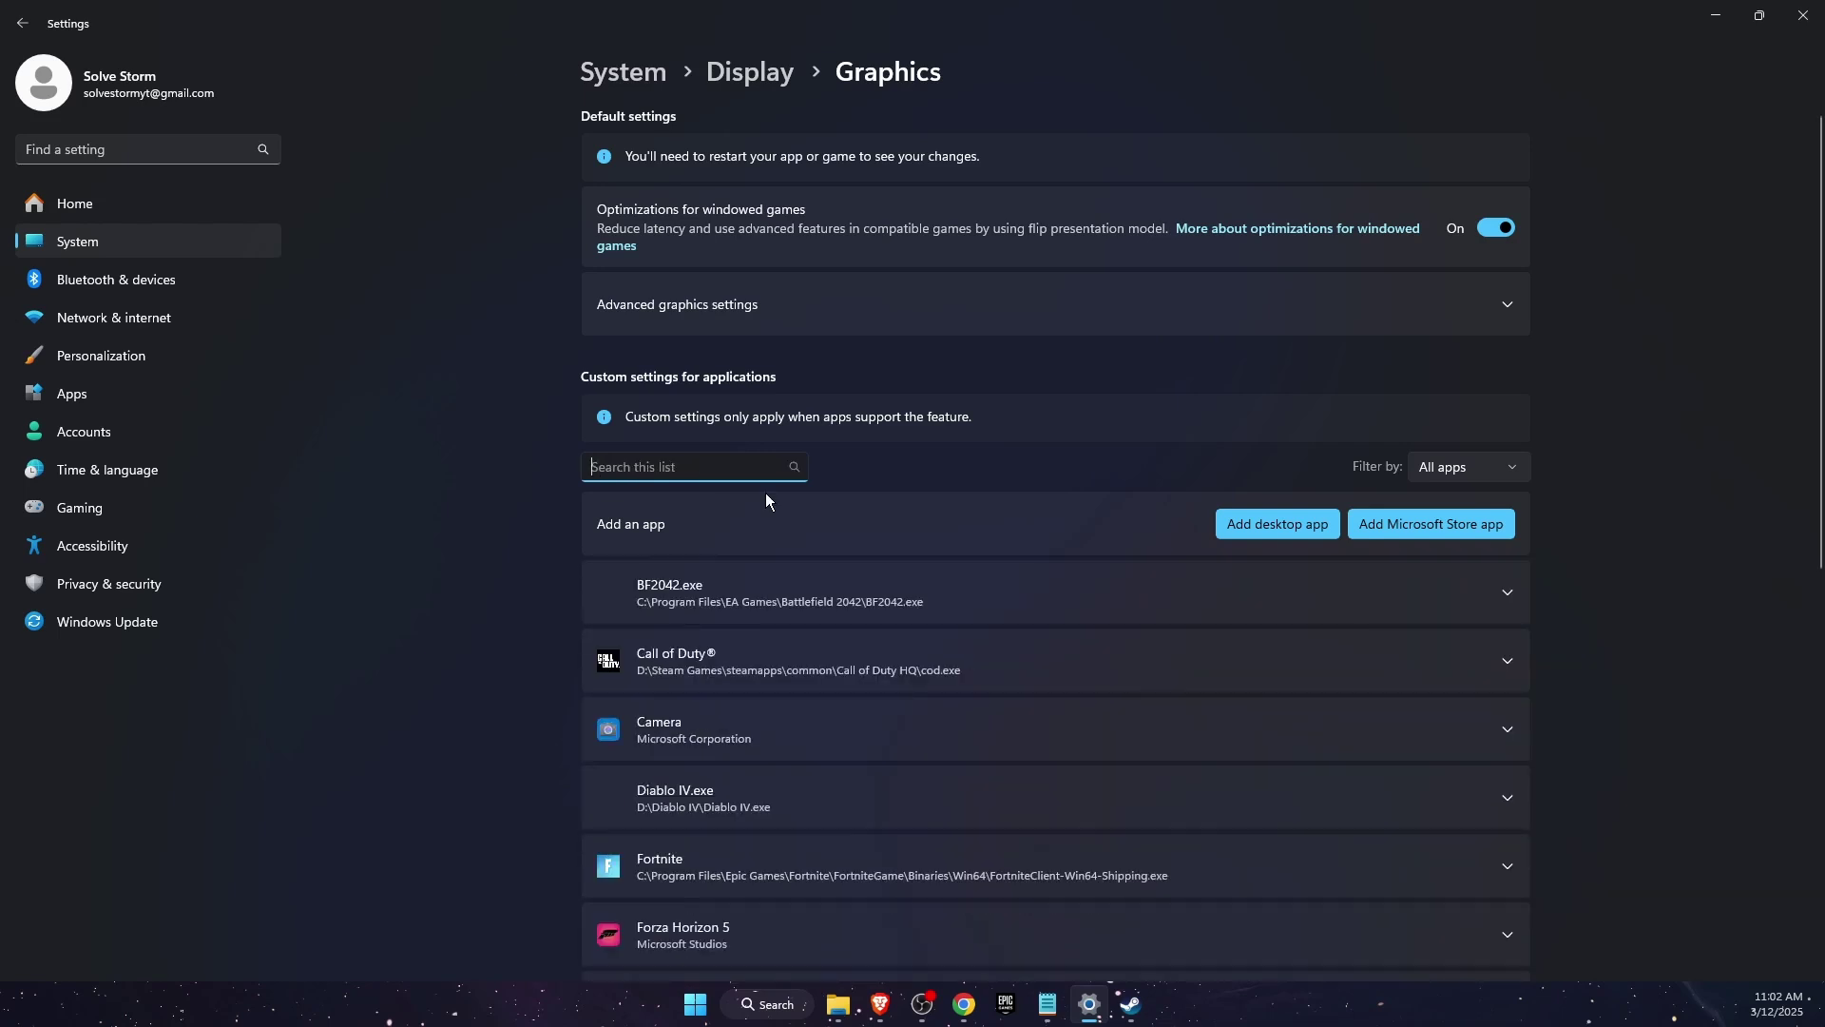
# Add MonsterHunterWilds.exe from steamapps\common\MonsterHunterWilds as a desktop app
pyautogui.click(1277, 524)
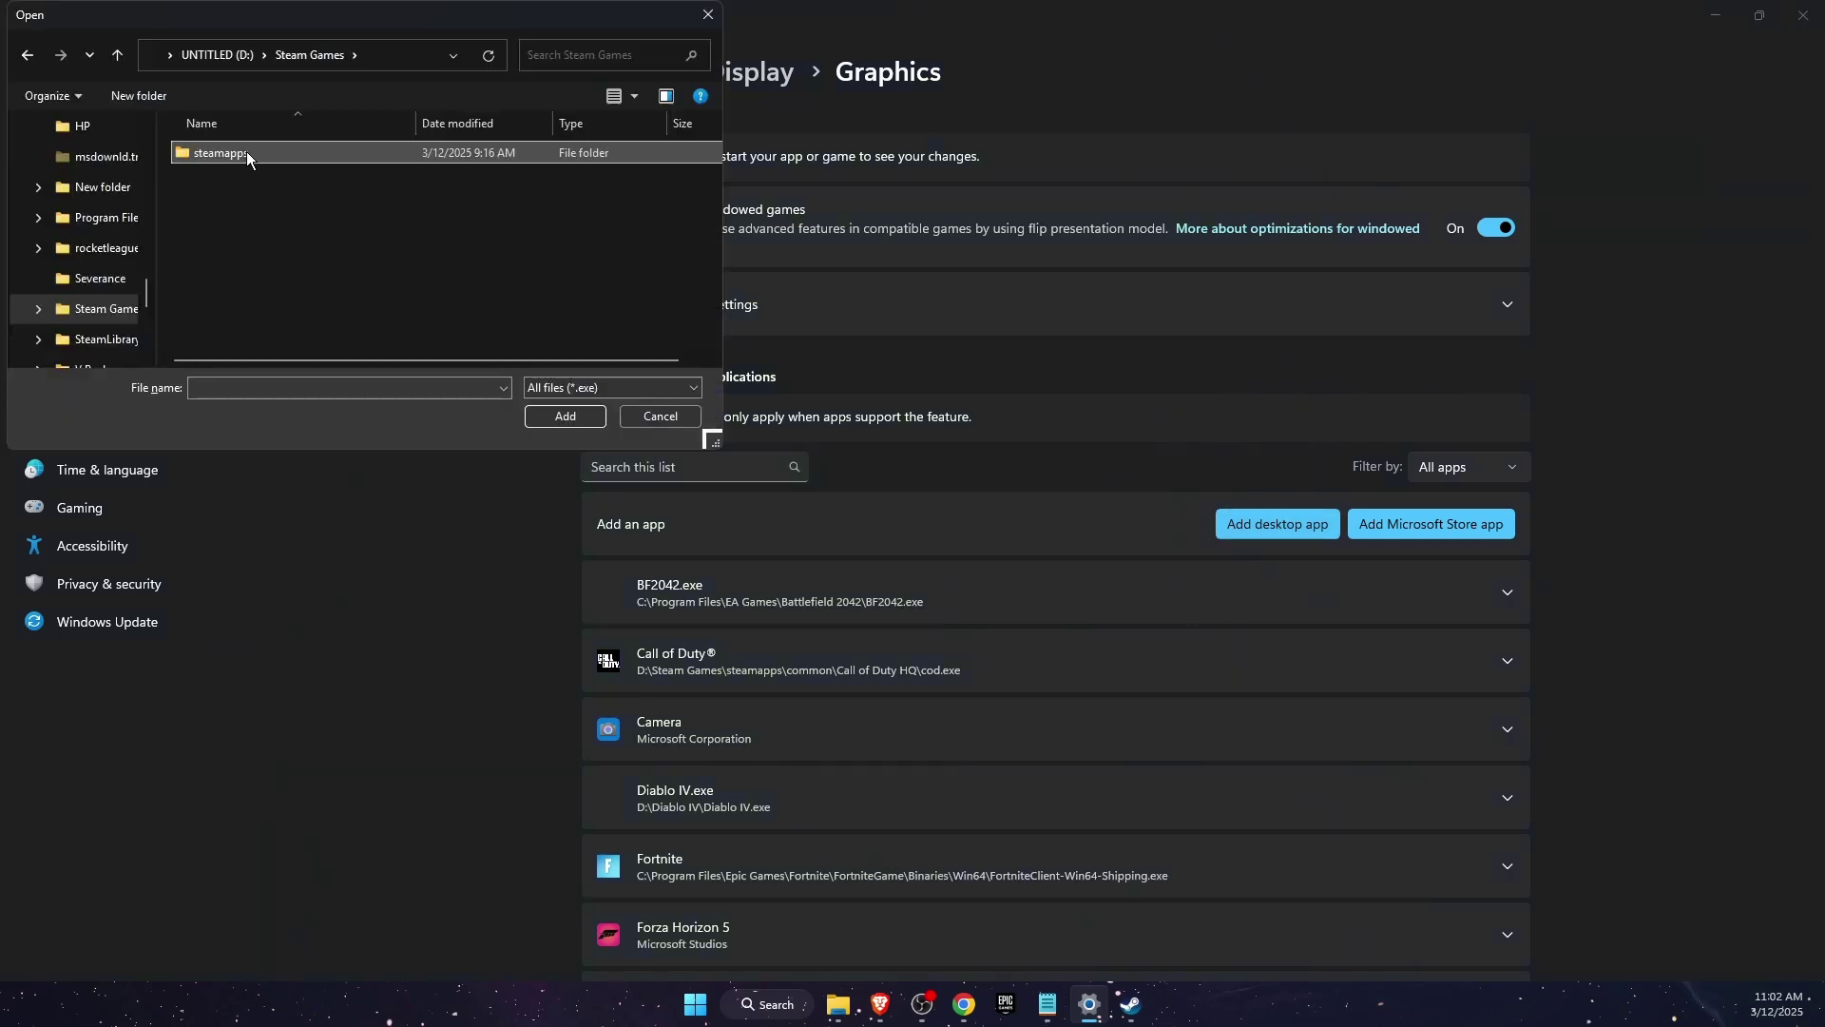
pyautogui.doubleClick(248, 151)
pyautogui.doubleClick(249, 153)
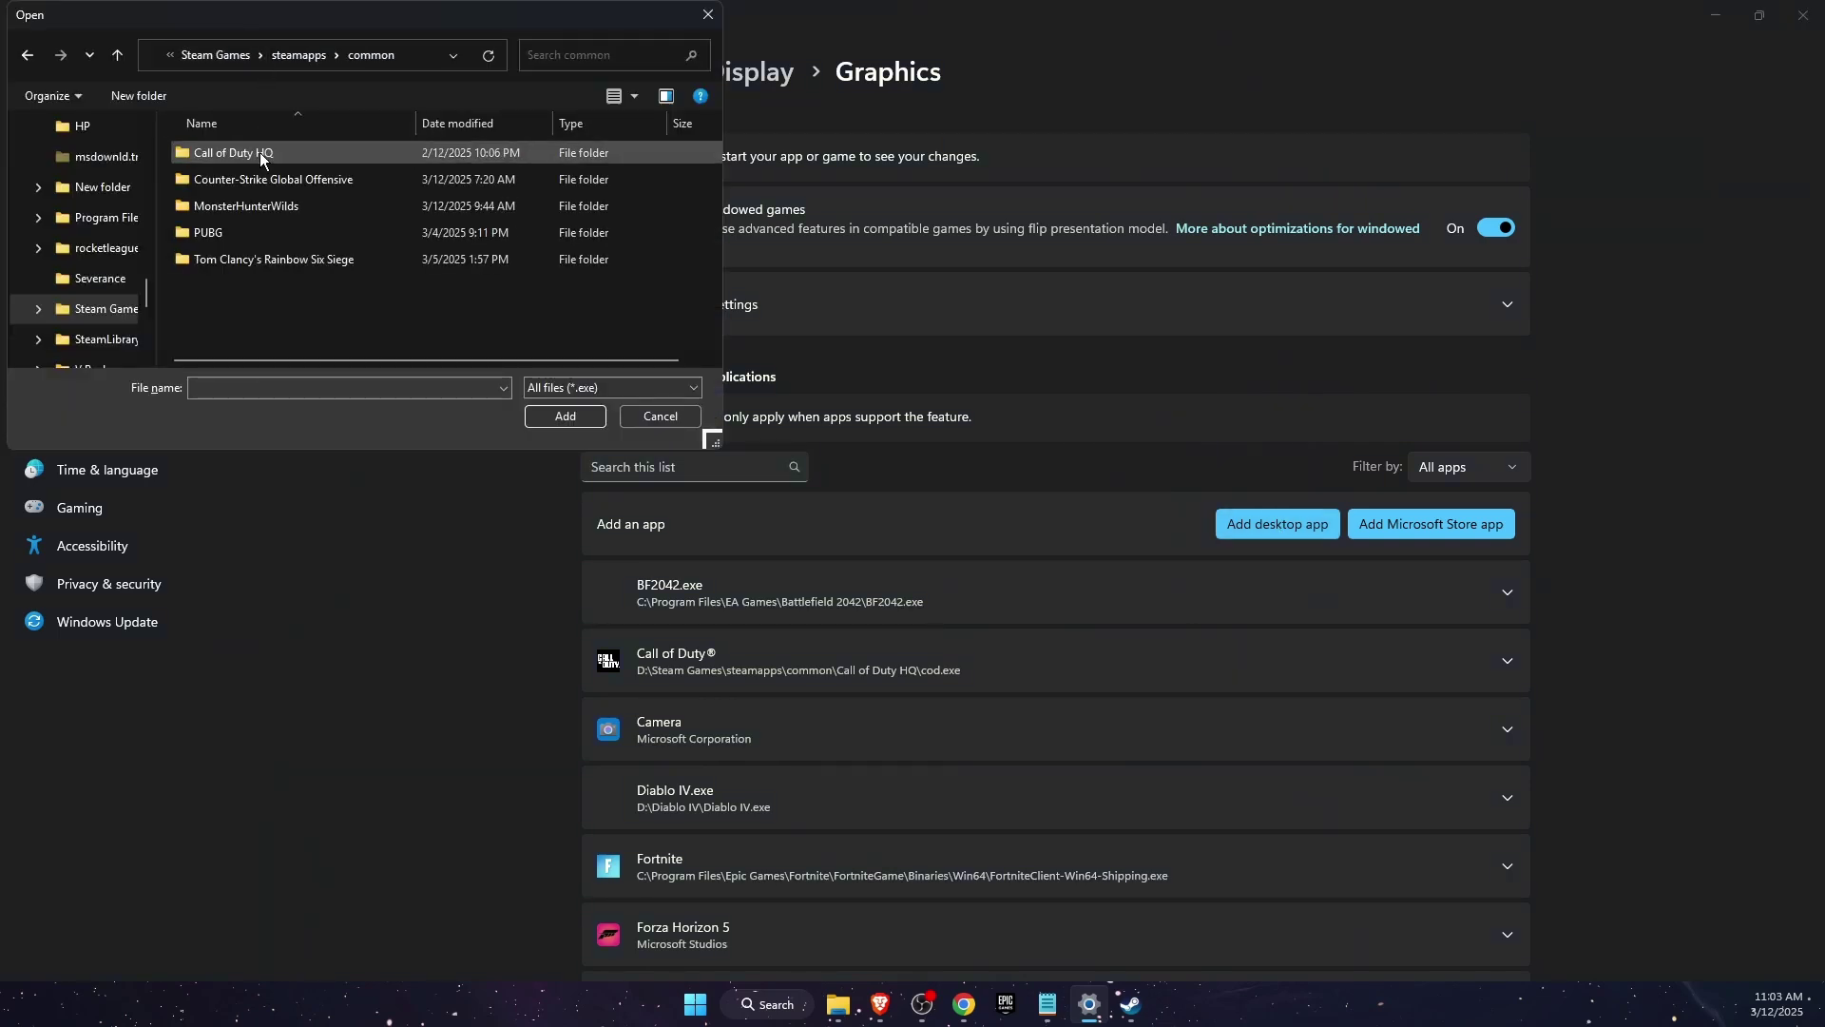
pyautogui.doubleClick(261, 201)
pyautogui.click(300, 308)
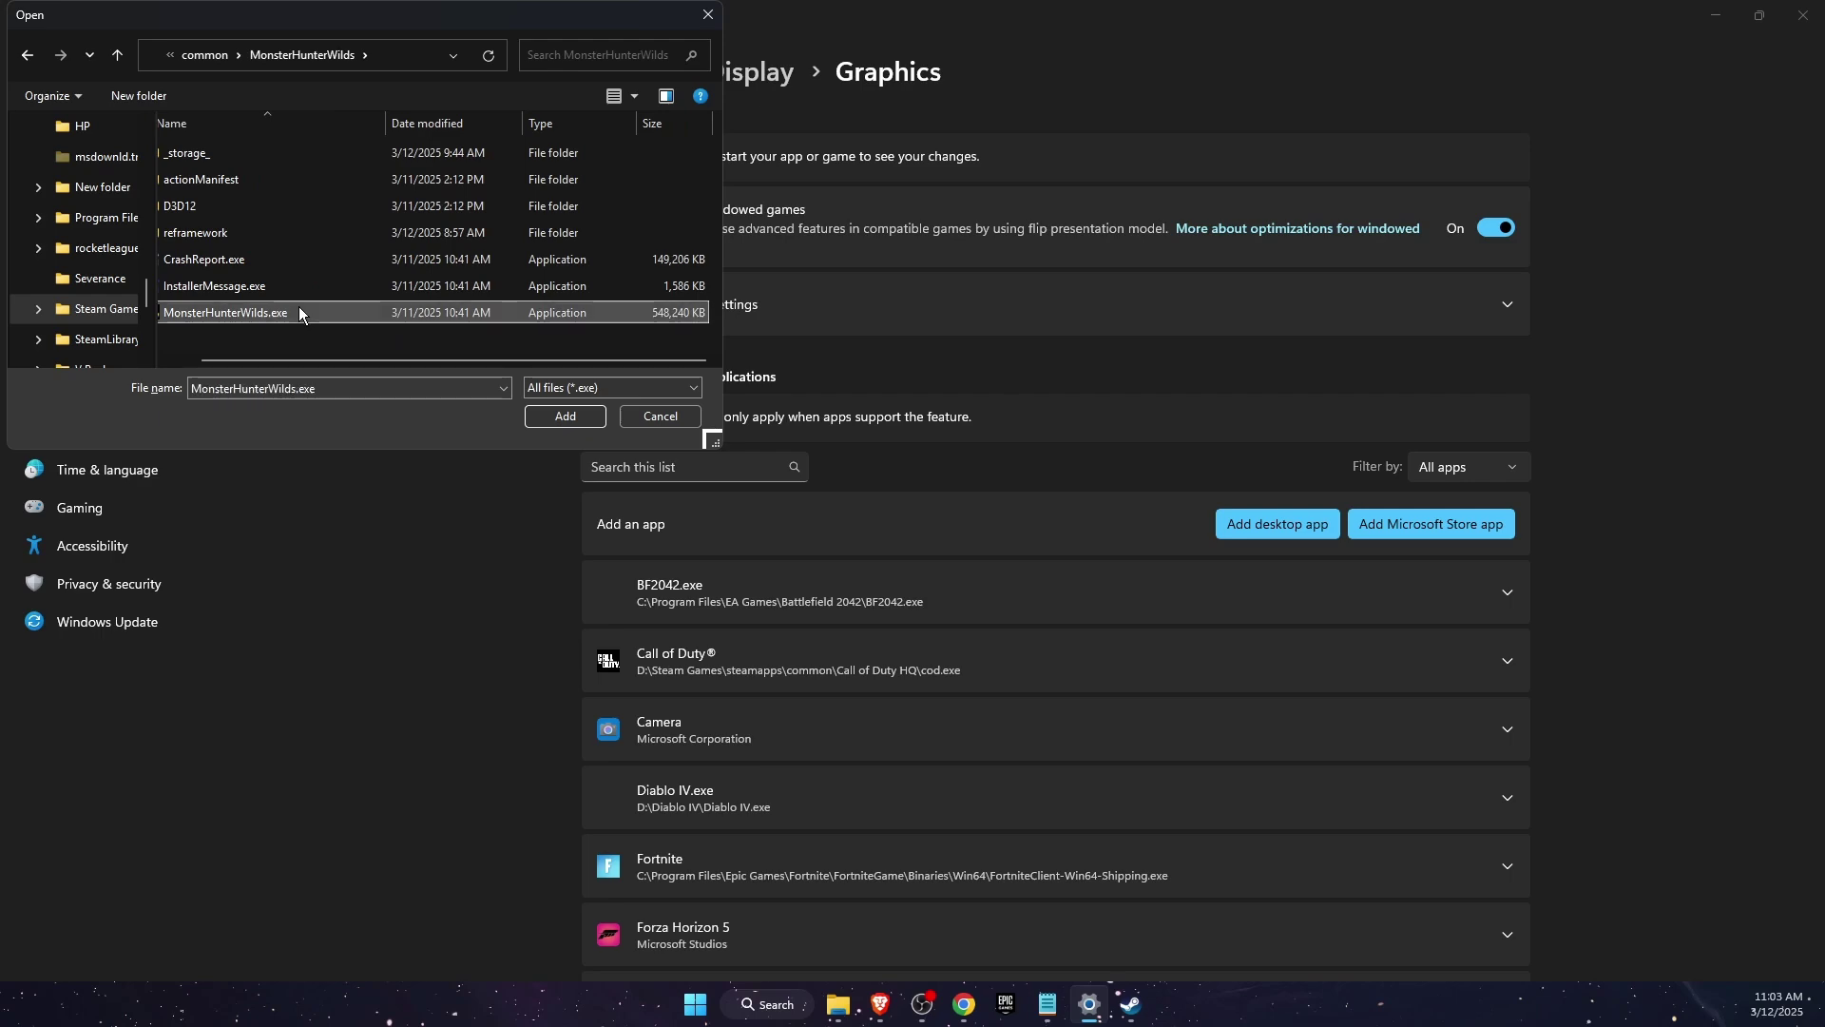
pyautogui.click(564, 417)
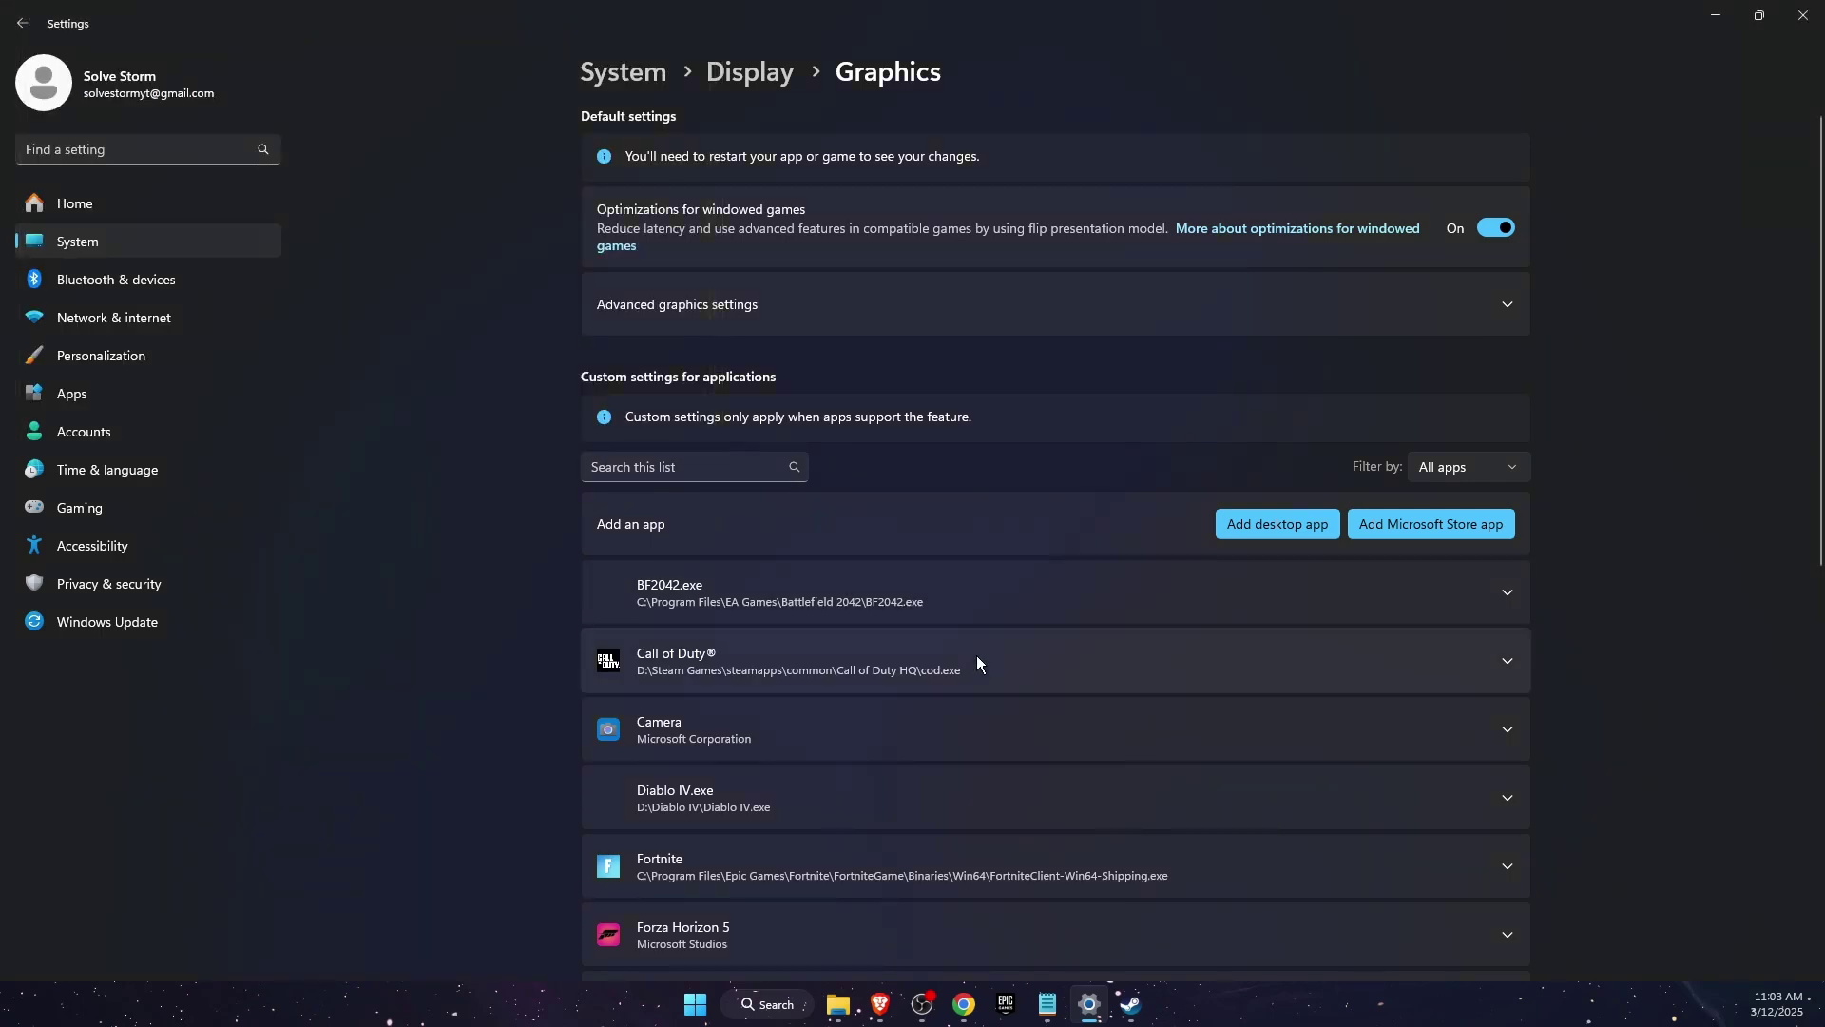
# Set Monster Hunter Wilds' GPU preference to High Performance (NVIDIA GeForce RTX 4050 Laptop GPU)
pyautogui.scroll(-10, 966, 643)
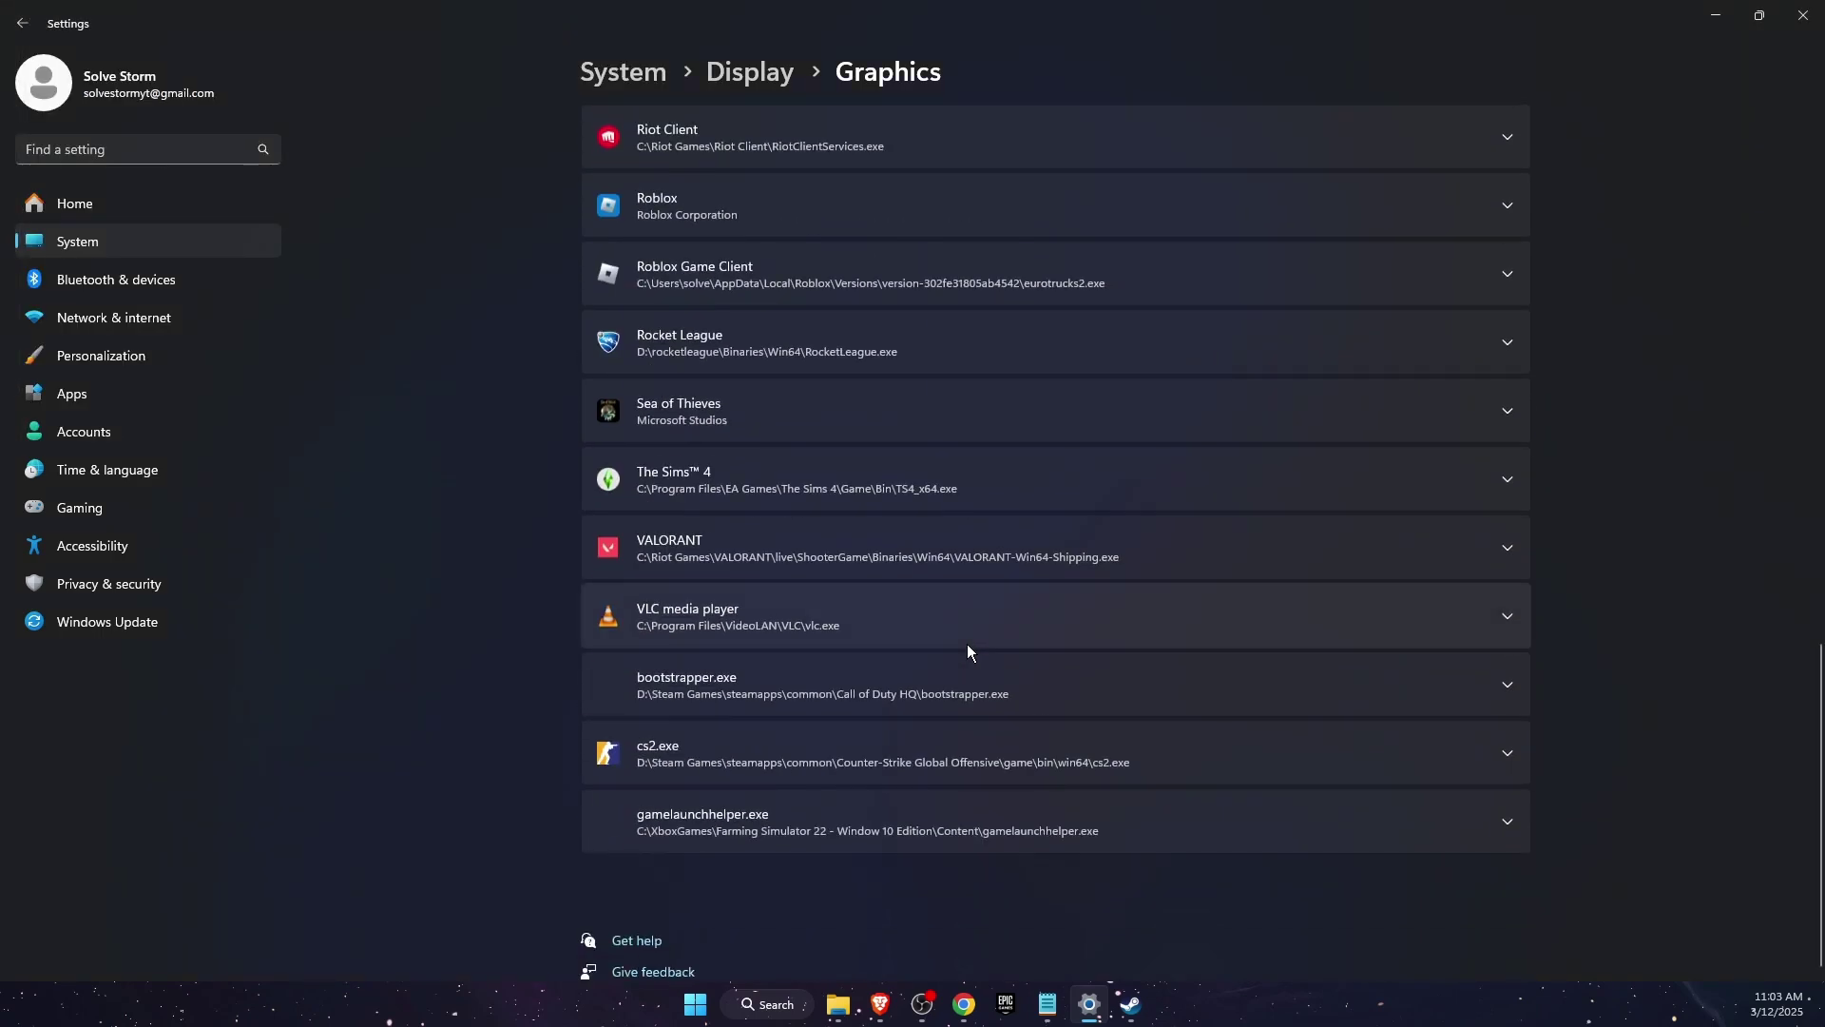
pyautogui.scroll(12, 812, 710)
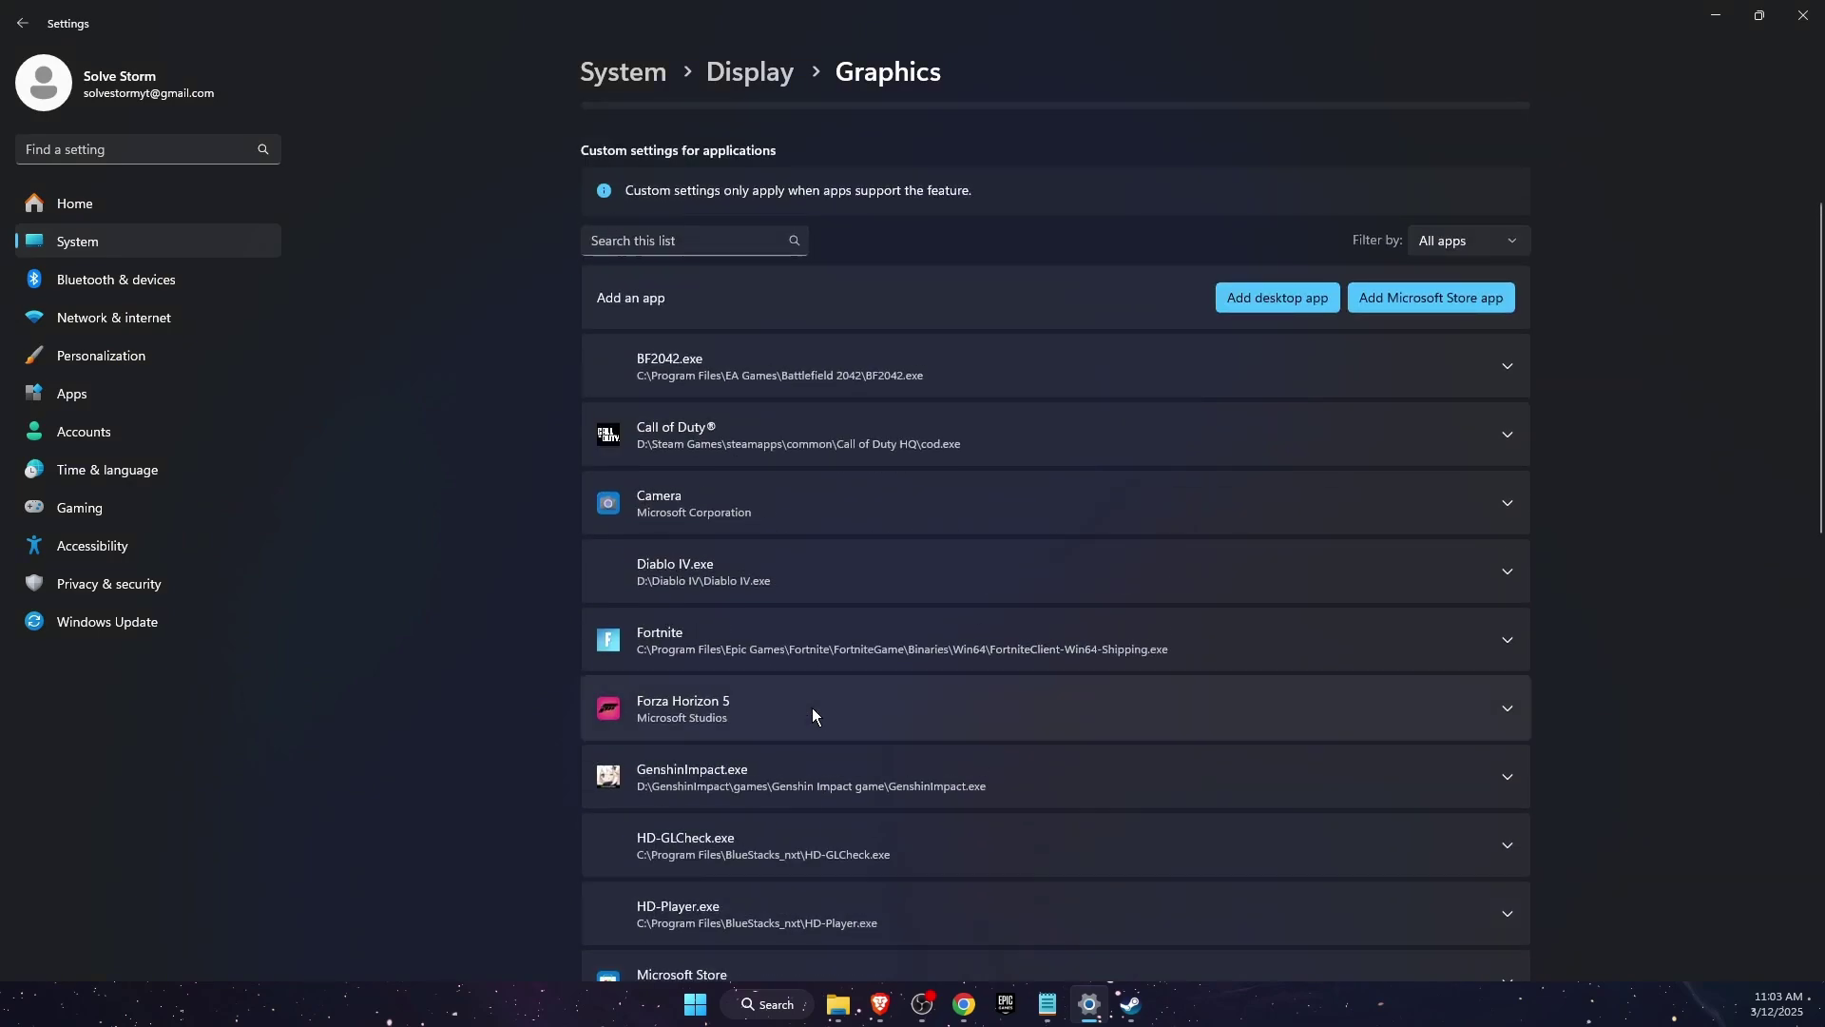
pyautogui.scroll(-3, 812, 708)
pyautogui.scroll(-2, 810, 711)
pyautogui.click(807, 719)
pyautogui.scroll(-2, 1287, 652)
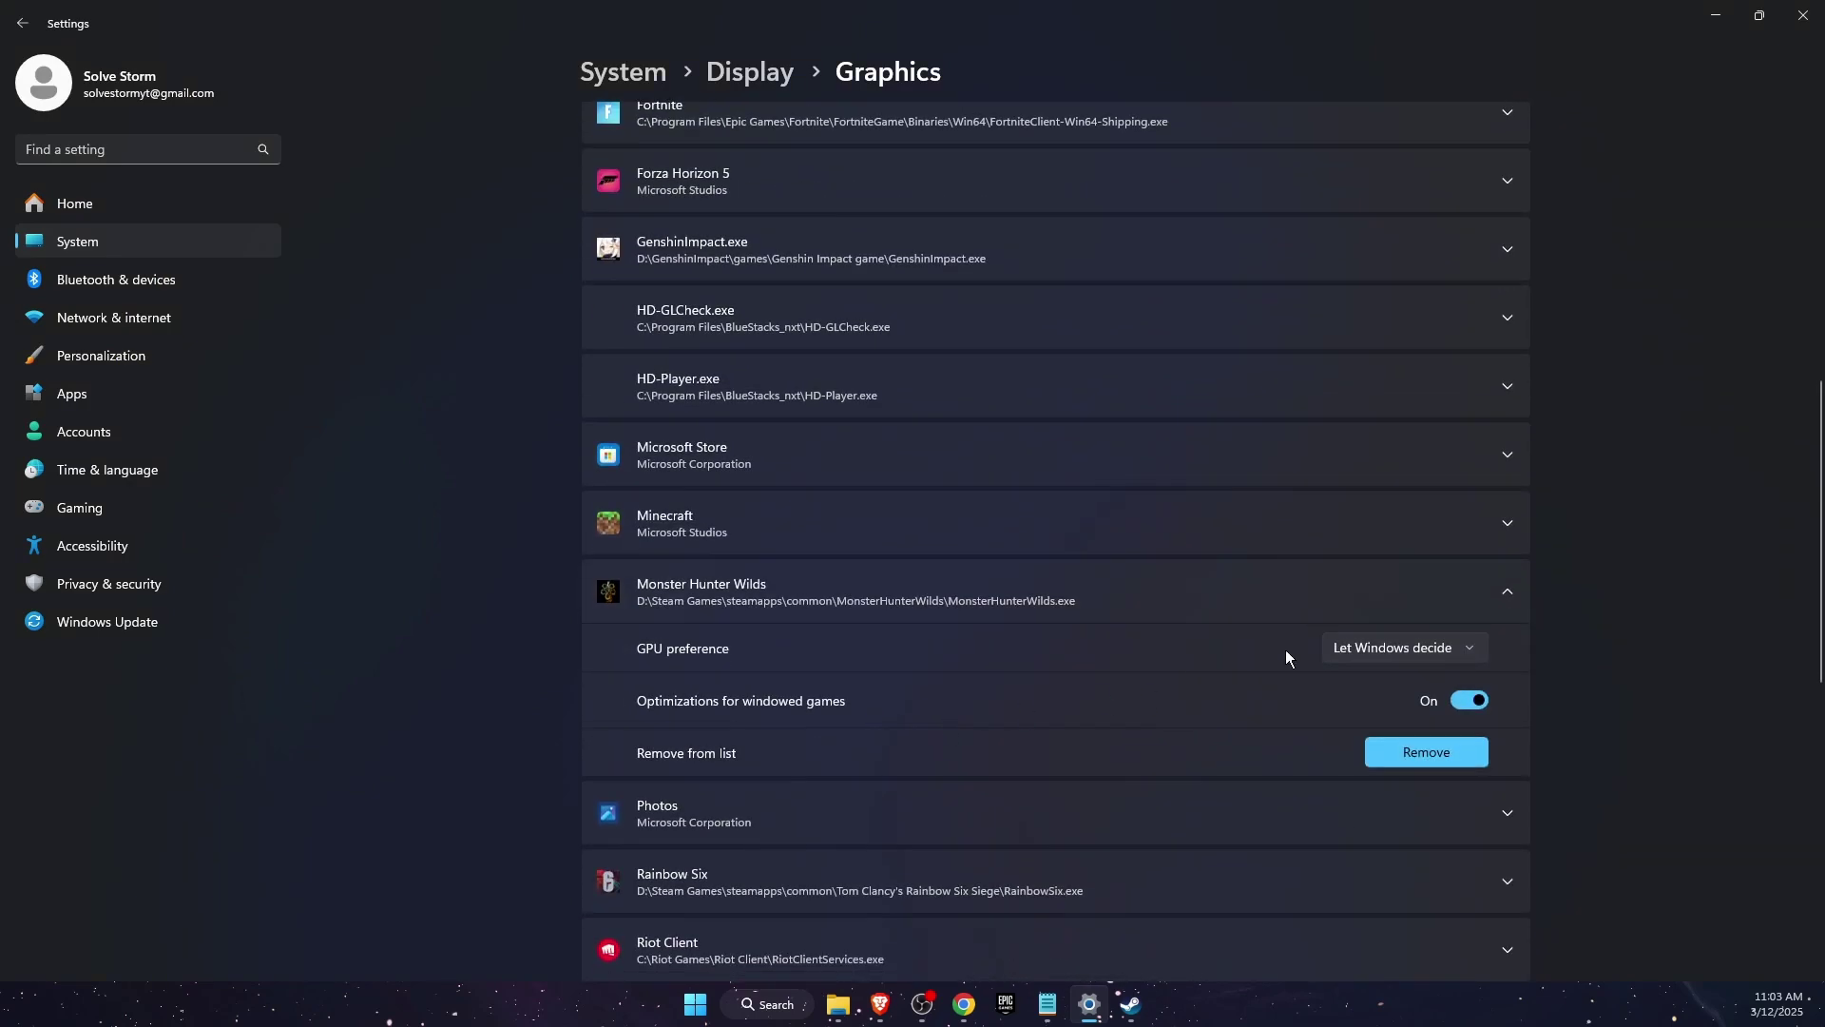
pyautogui.click(1376, 647)
pyautogui.click(1408, 719)
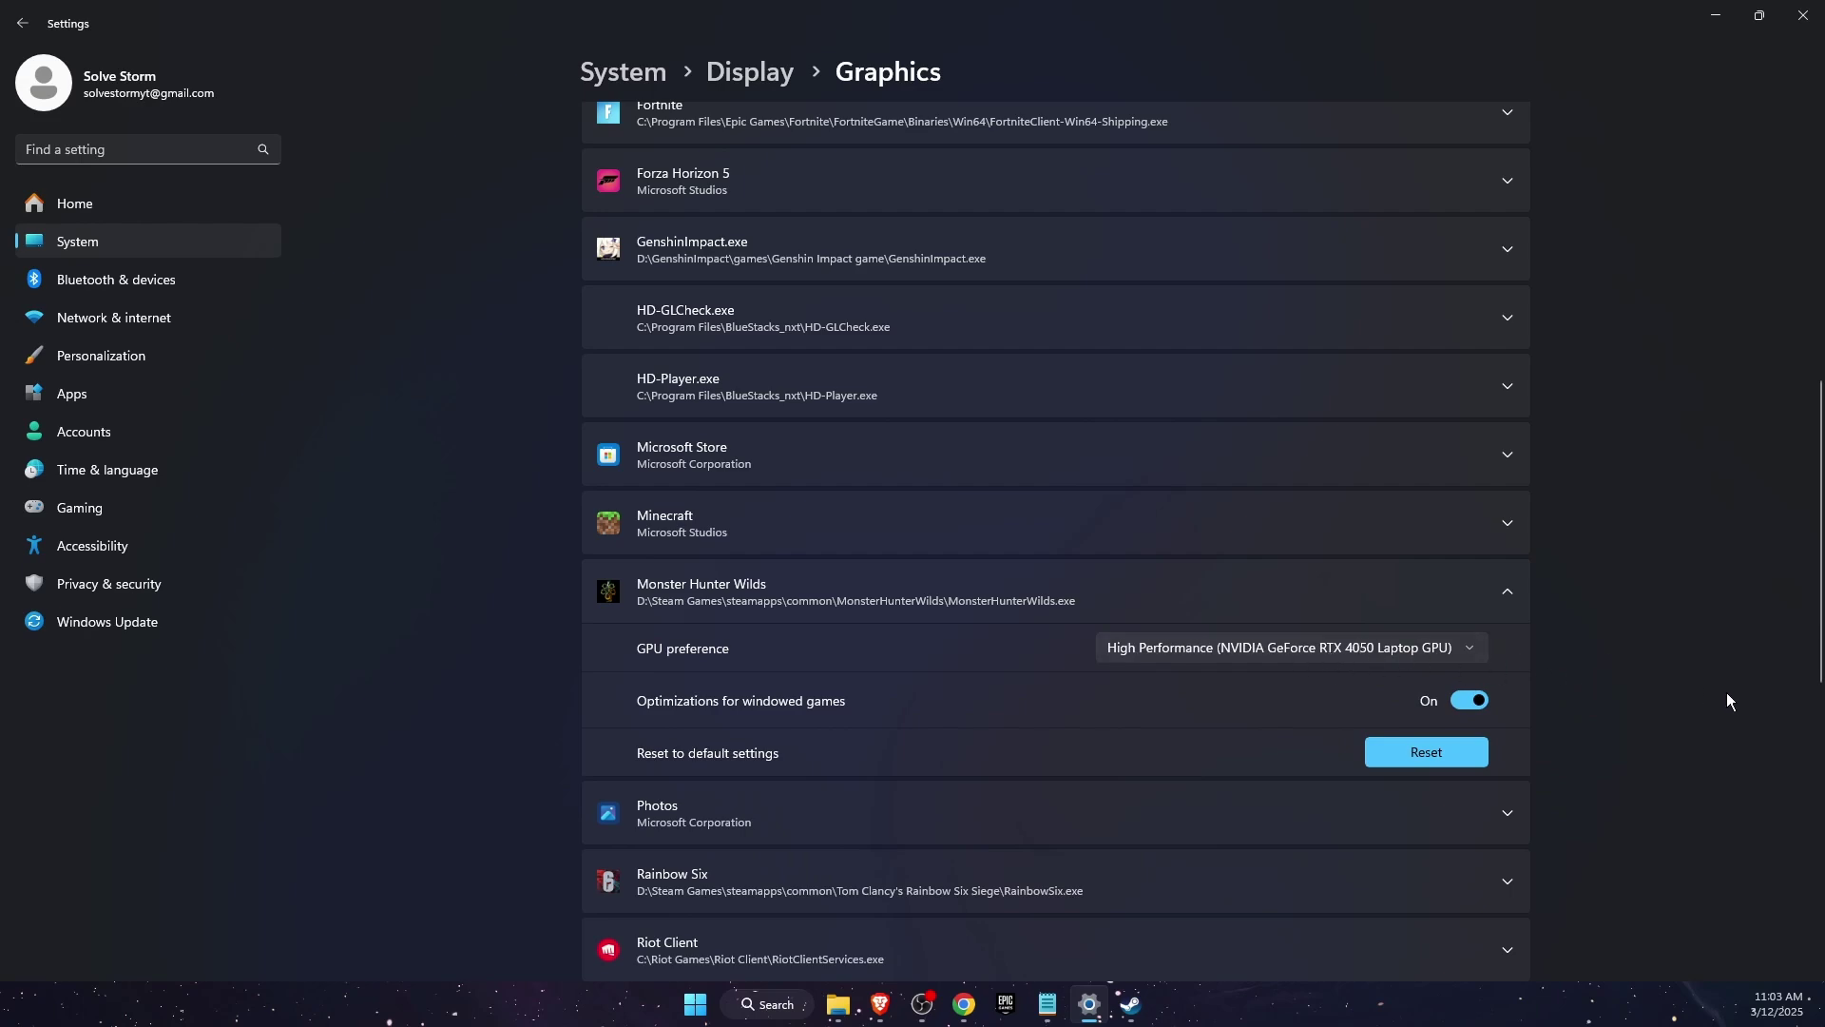
# Search 'virus' to reach Virus & threat protection settings, then open Defender's Exclusions and its Add an exclusion options
pyautogui.hotkey('alt', 'F4')
pyautogui.click(784, 1003)
pyautogui.write('v')
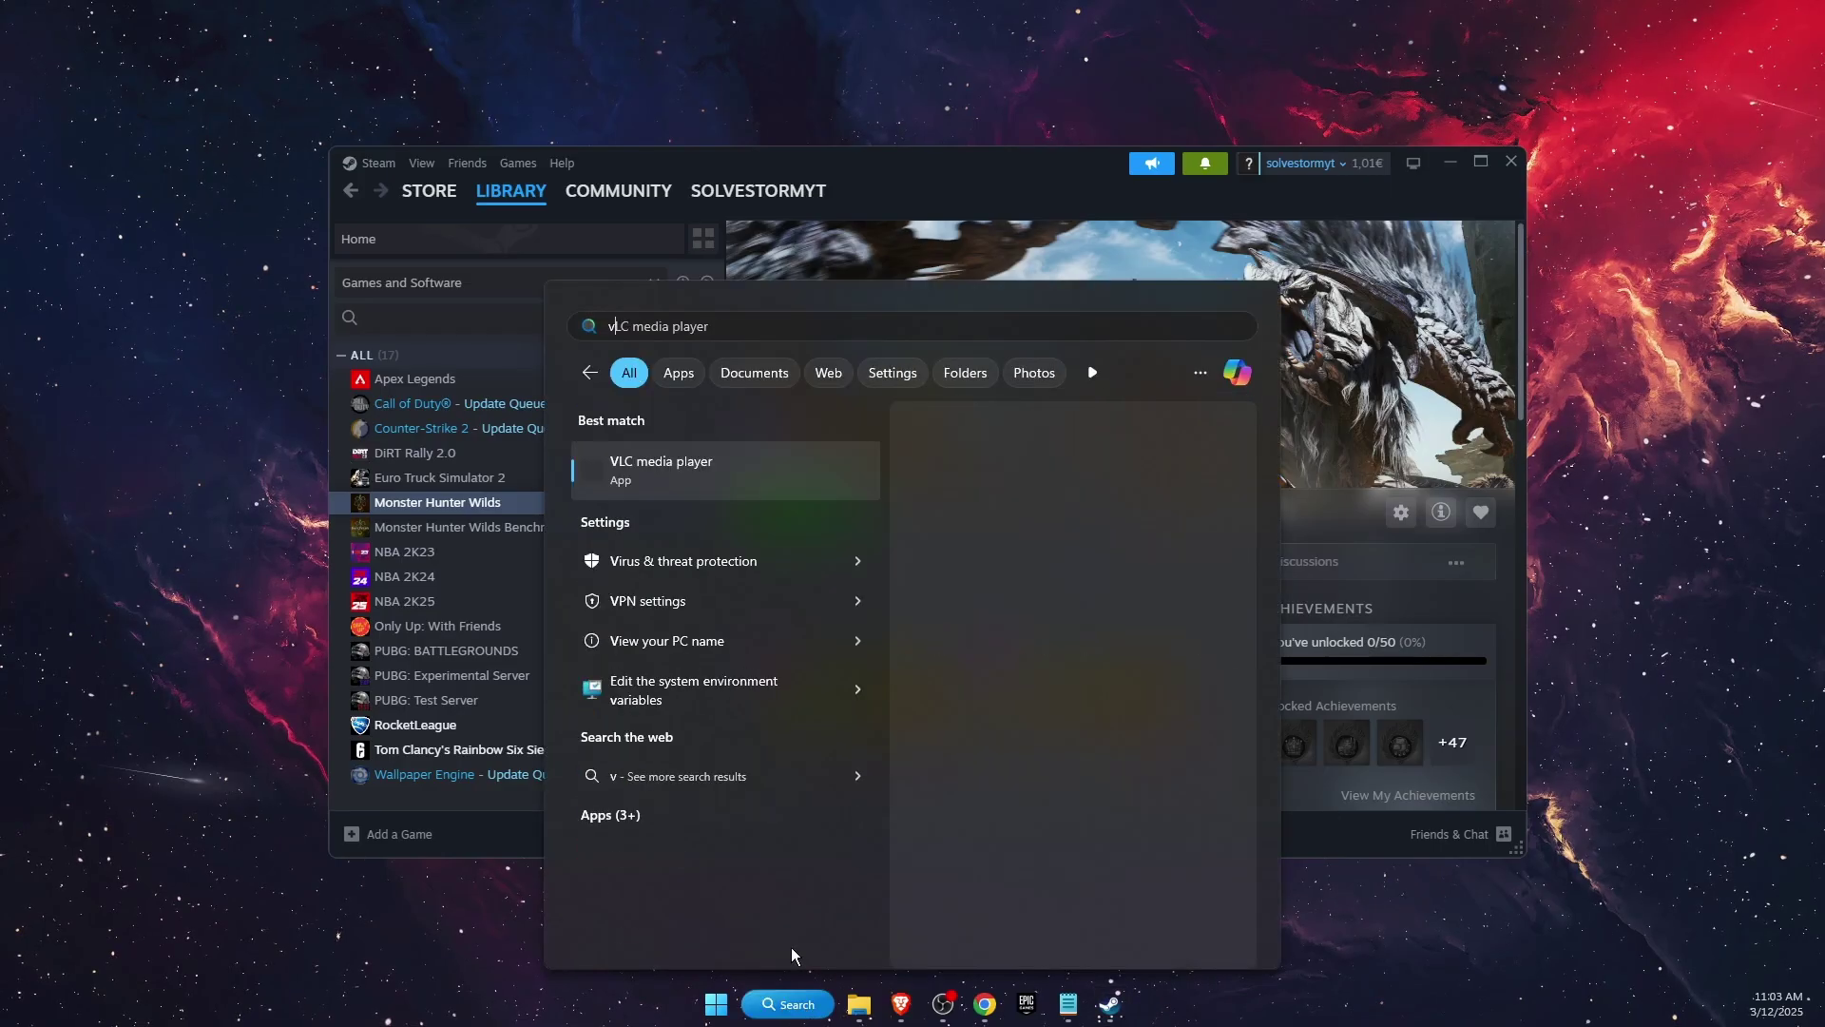
pyautogui.write('irus')
pyautogui.press('Return')
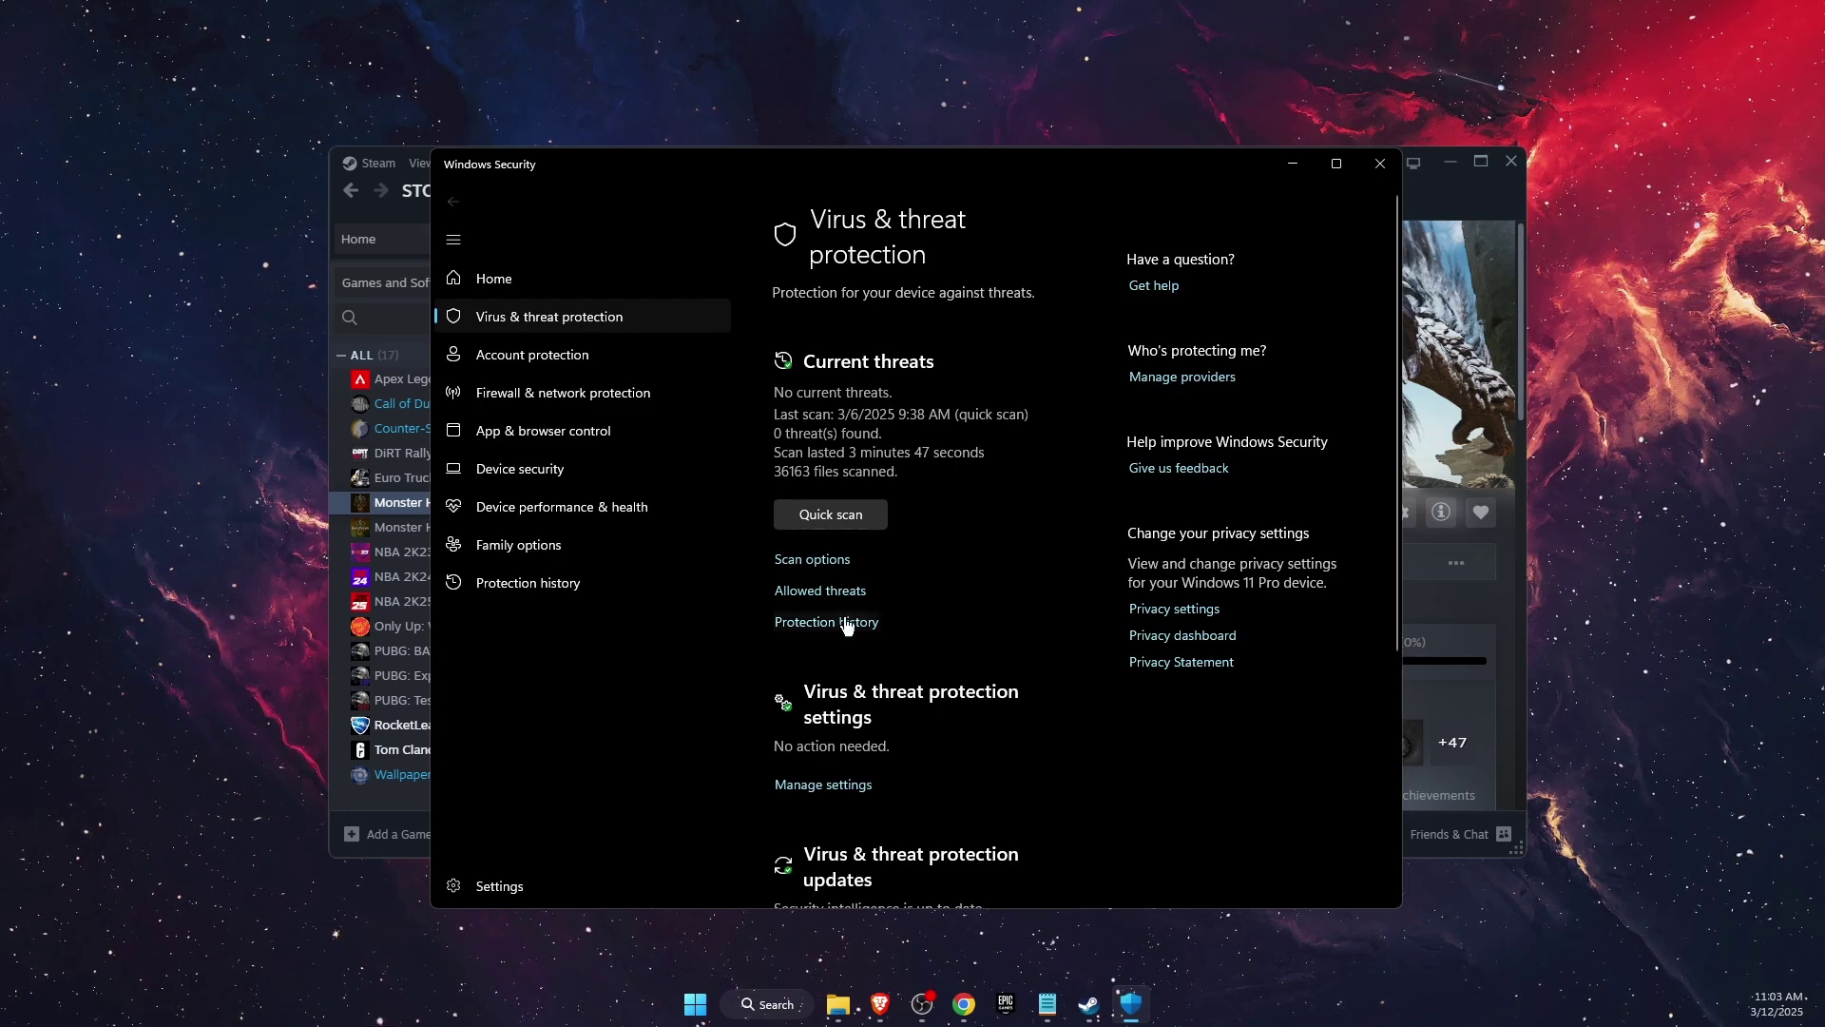
pyautogui.scroll(-3, 846, 620)
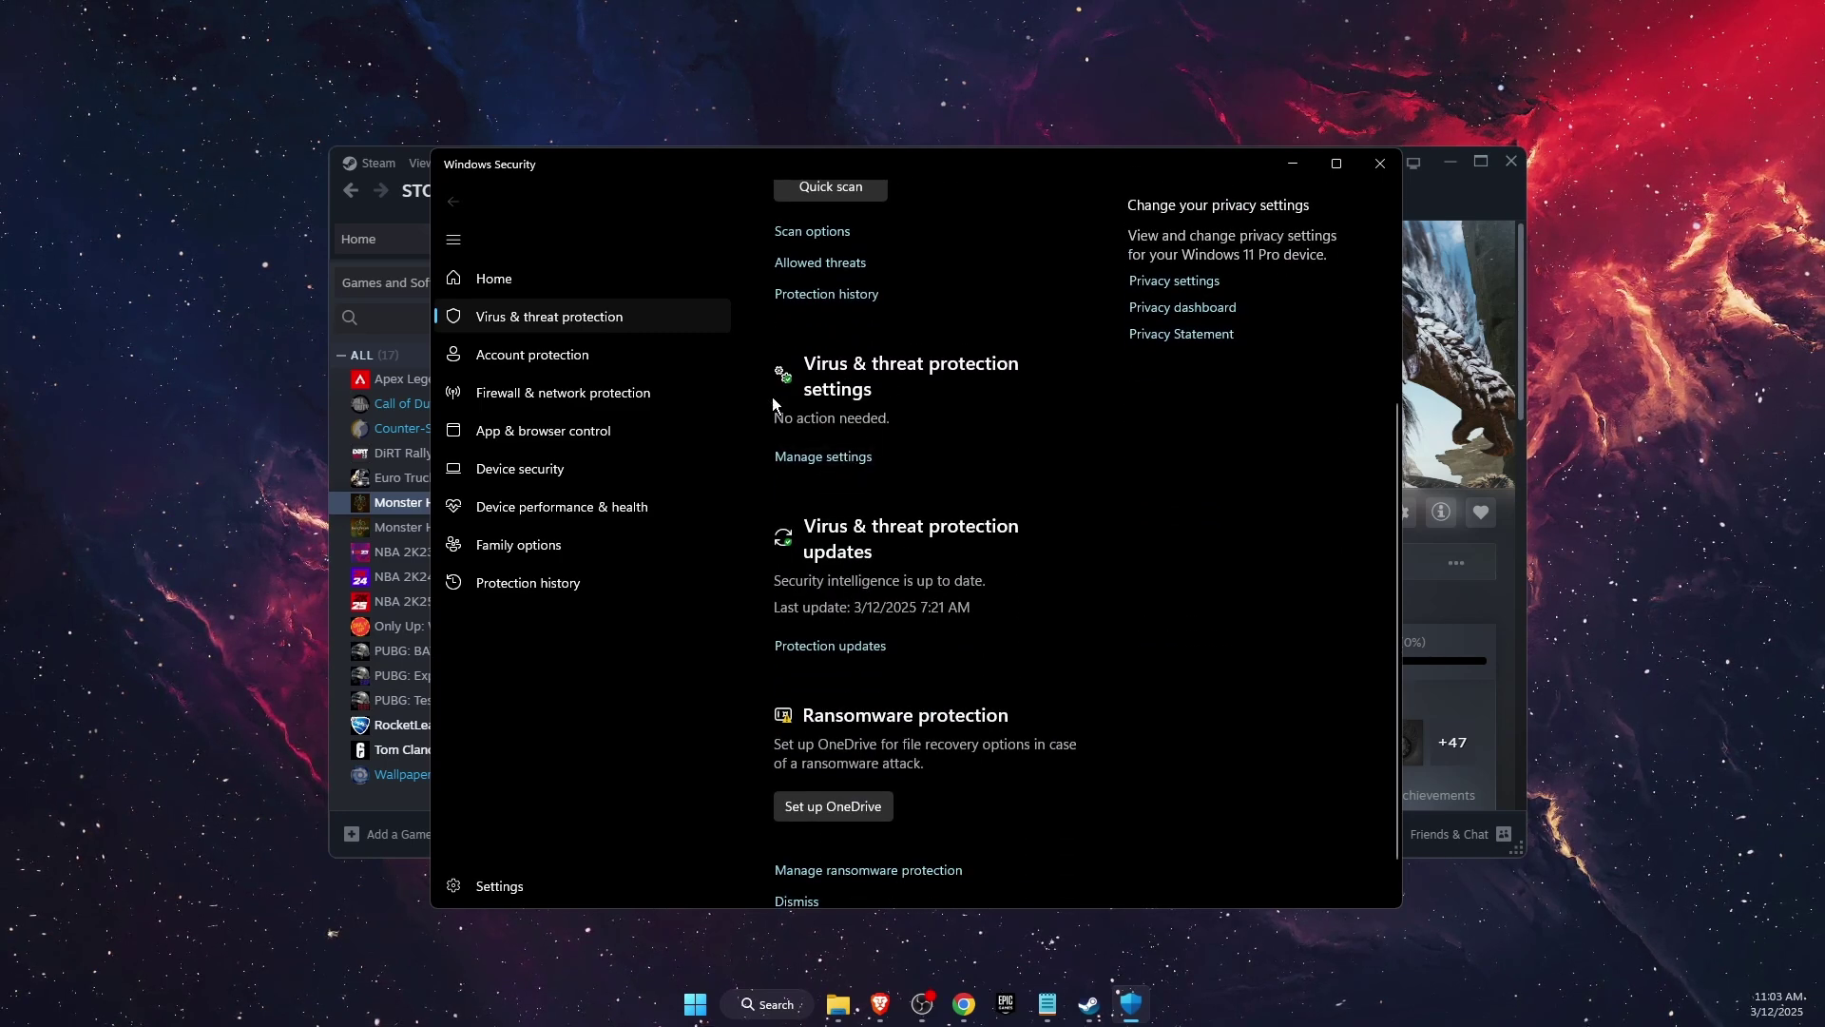
pyautogui.click(858, 460)
pyautogui.scroll(-8, 871, 601)
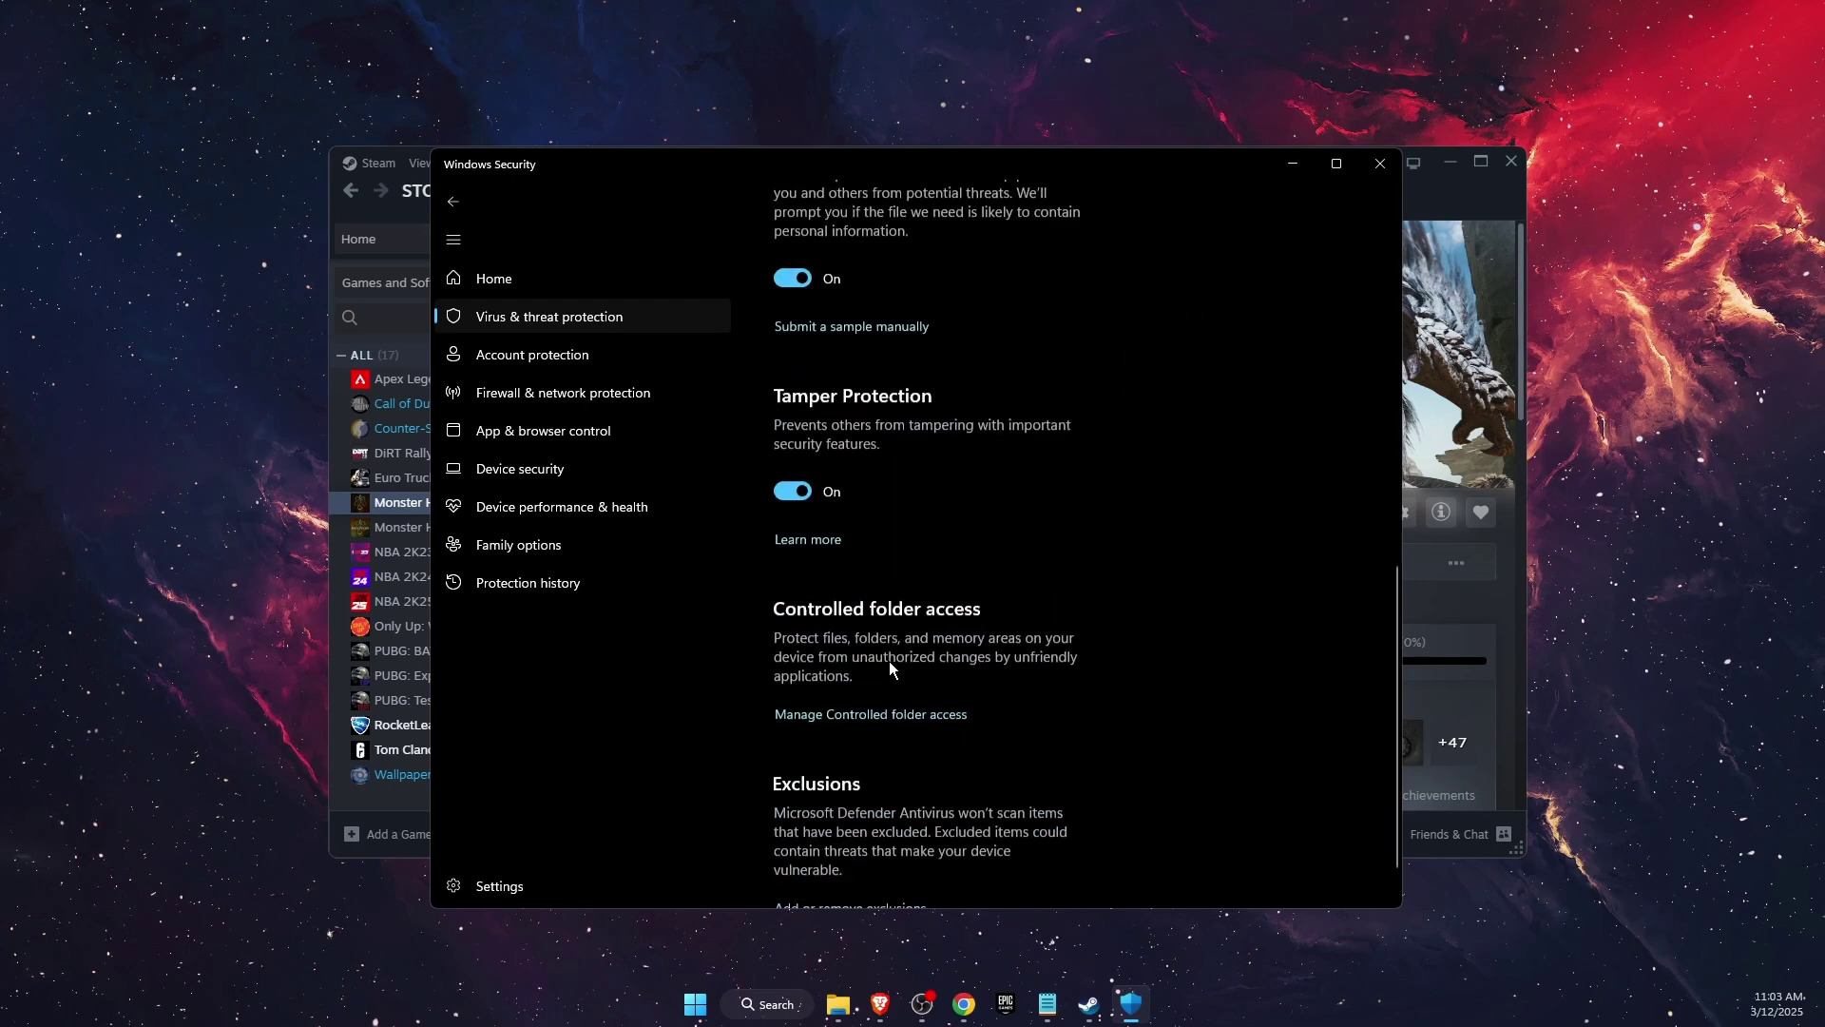
pyautogui.click(856, 849)
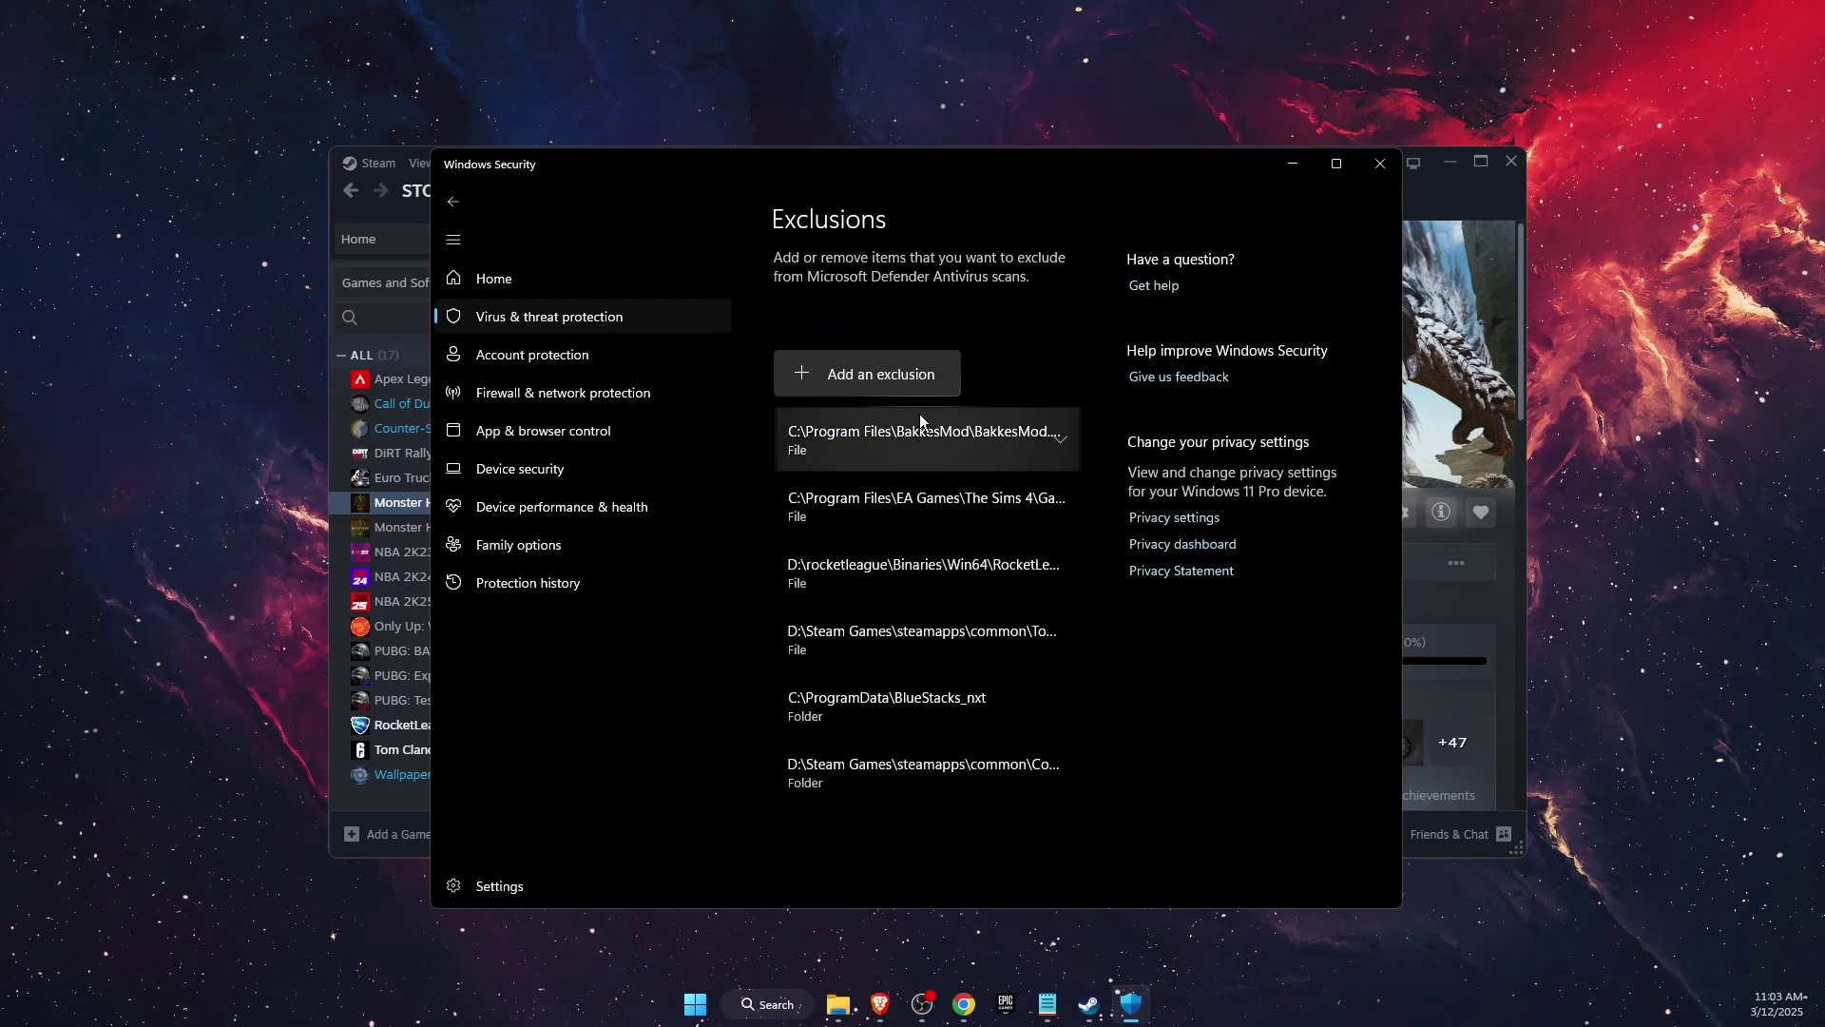
pyautogui.click(882, 372)
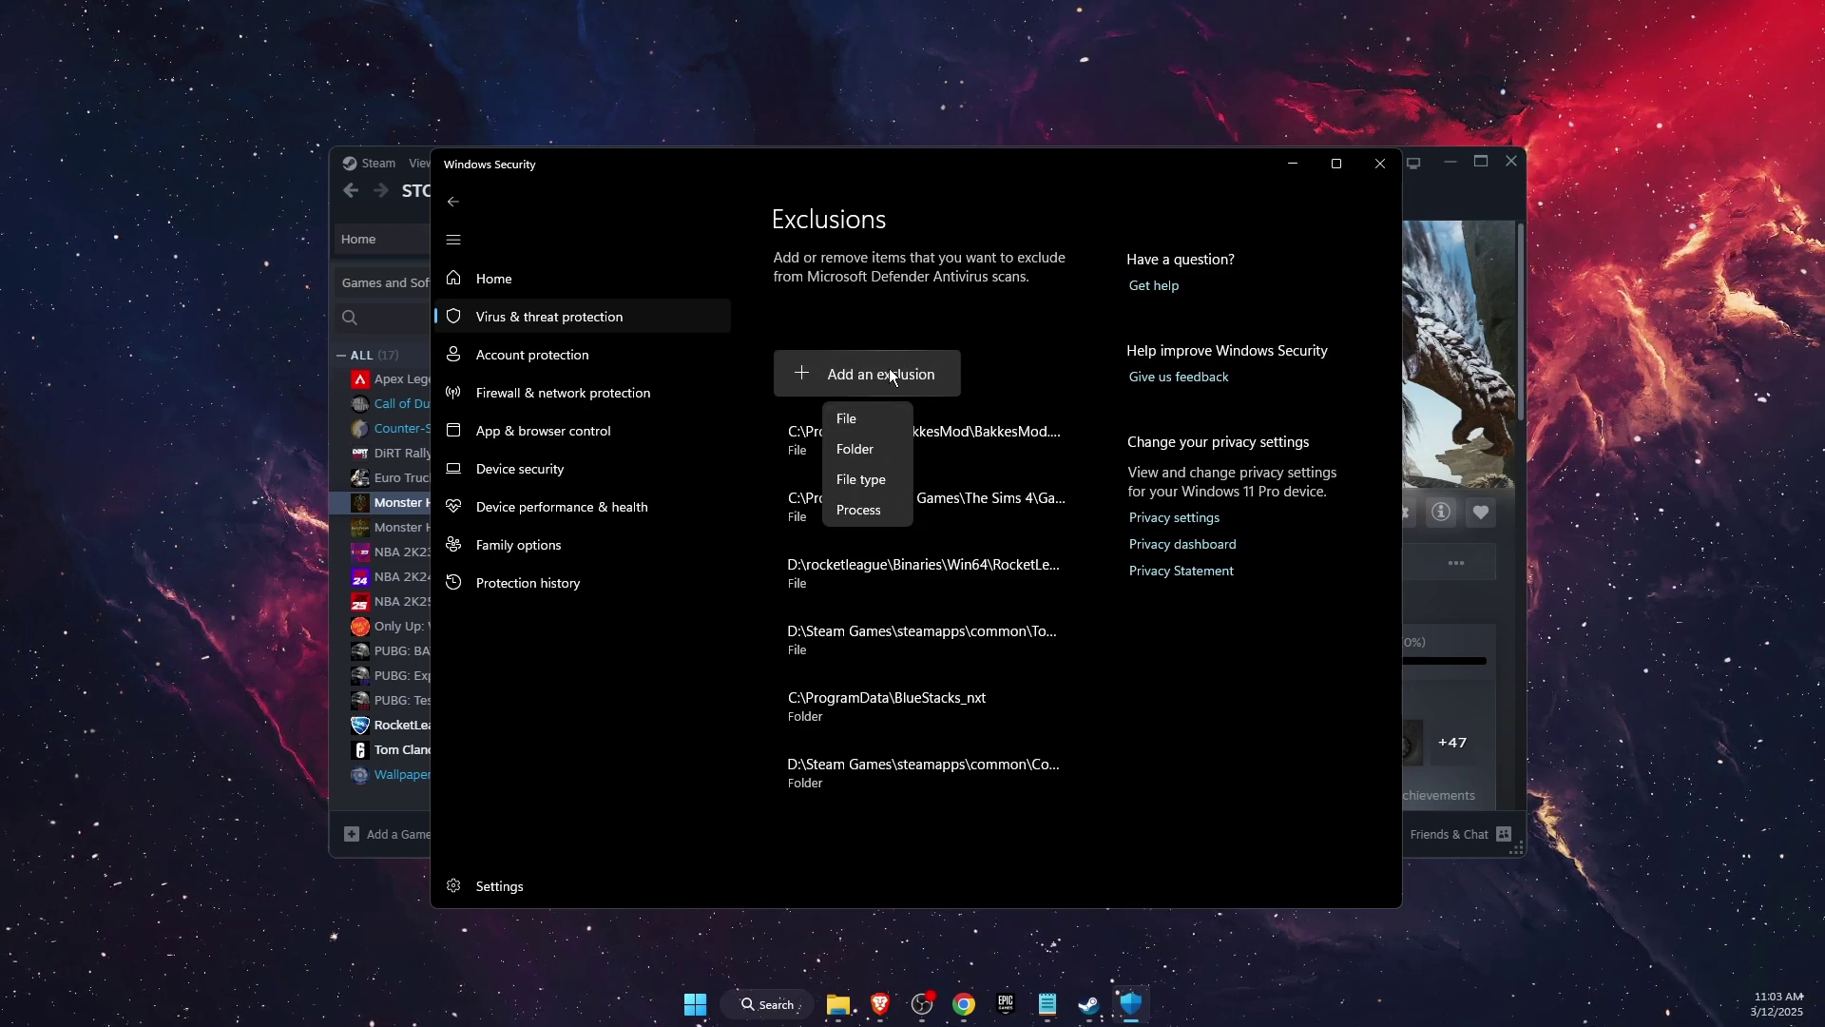
pyautogui.click(1105, 300)
# Close Windows Security and open Windows Defender Firewall from Windows search
pyautogui.click(1380, 163)
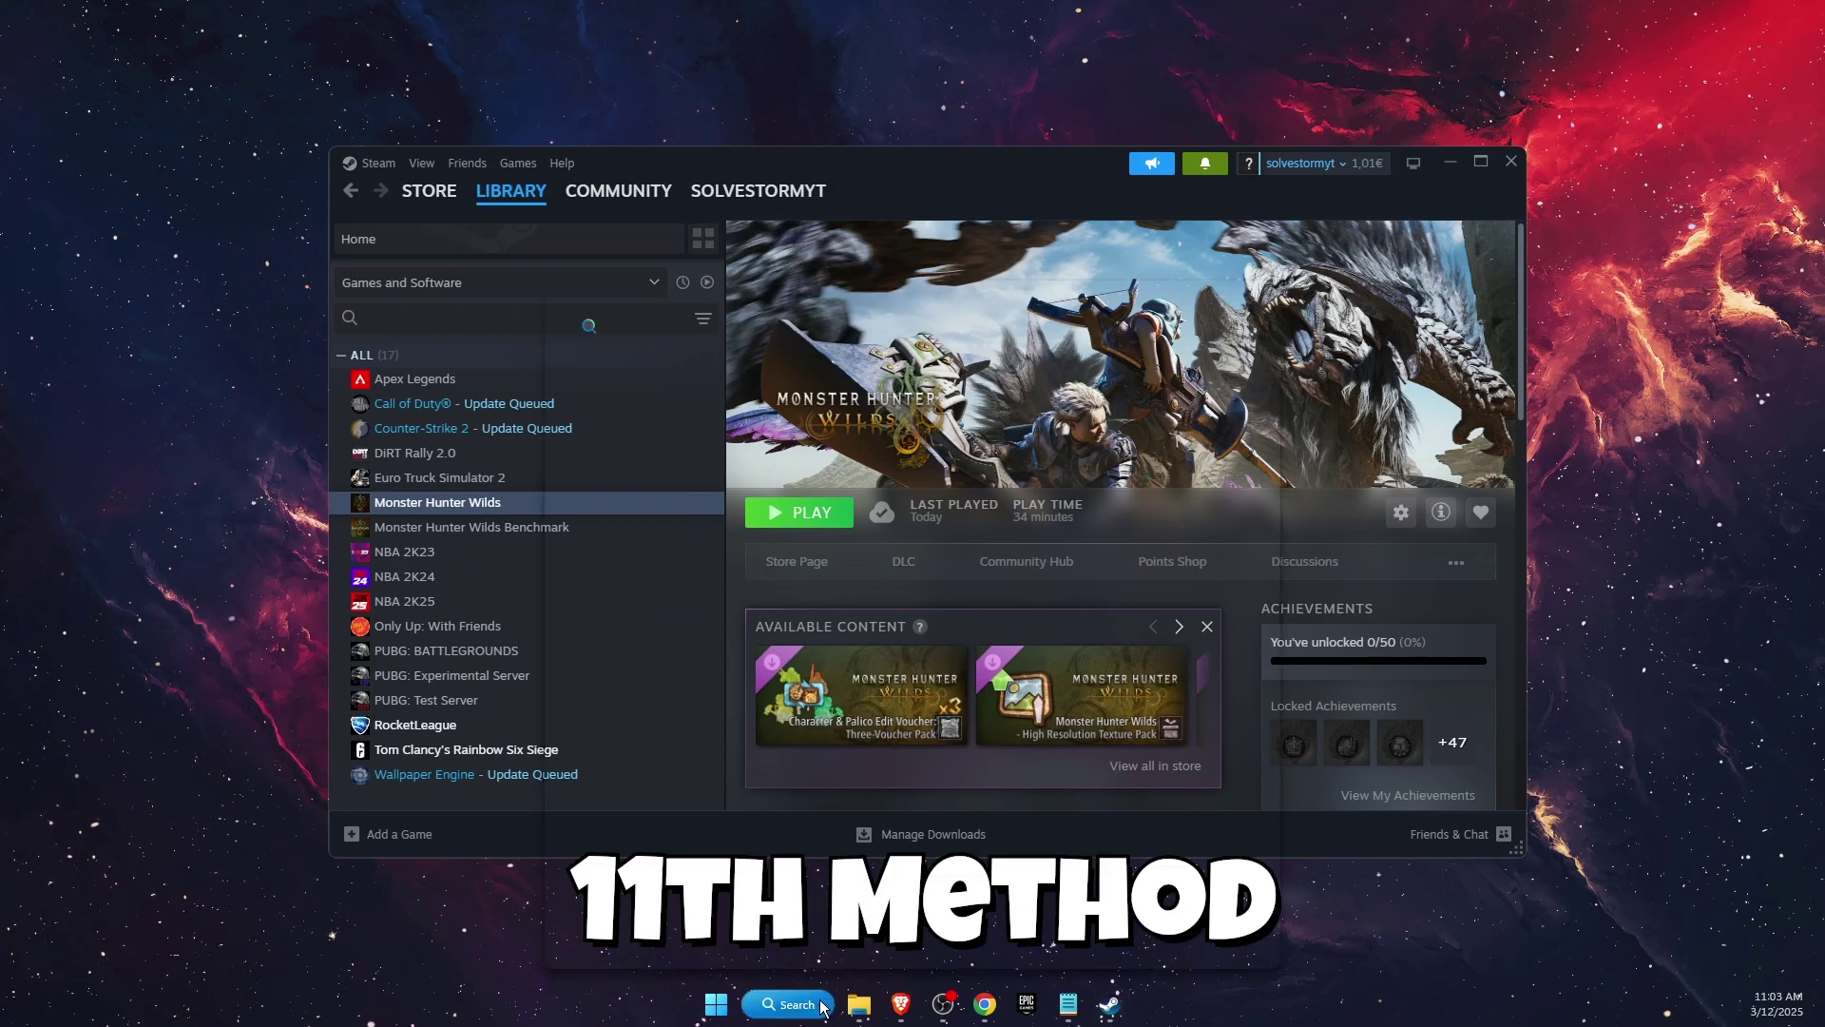
pyautogui.click(787, 1004)
pyautogui.write('wor')
pyautogui.press('BackSpace')
pyautogui.press('BackSpace')
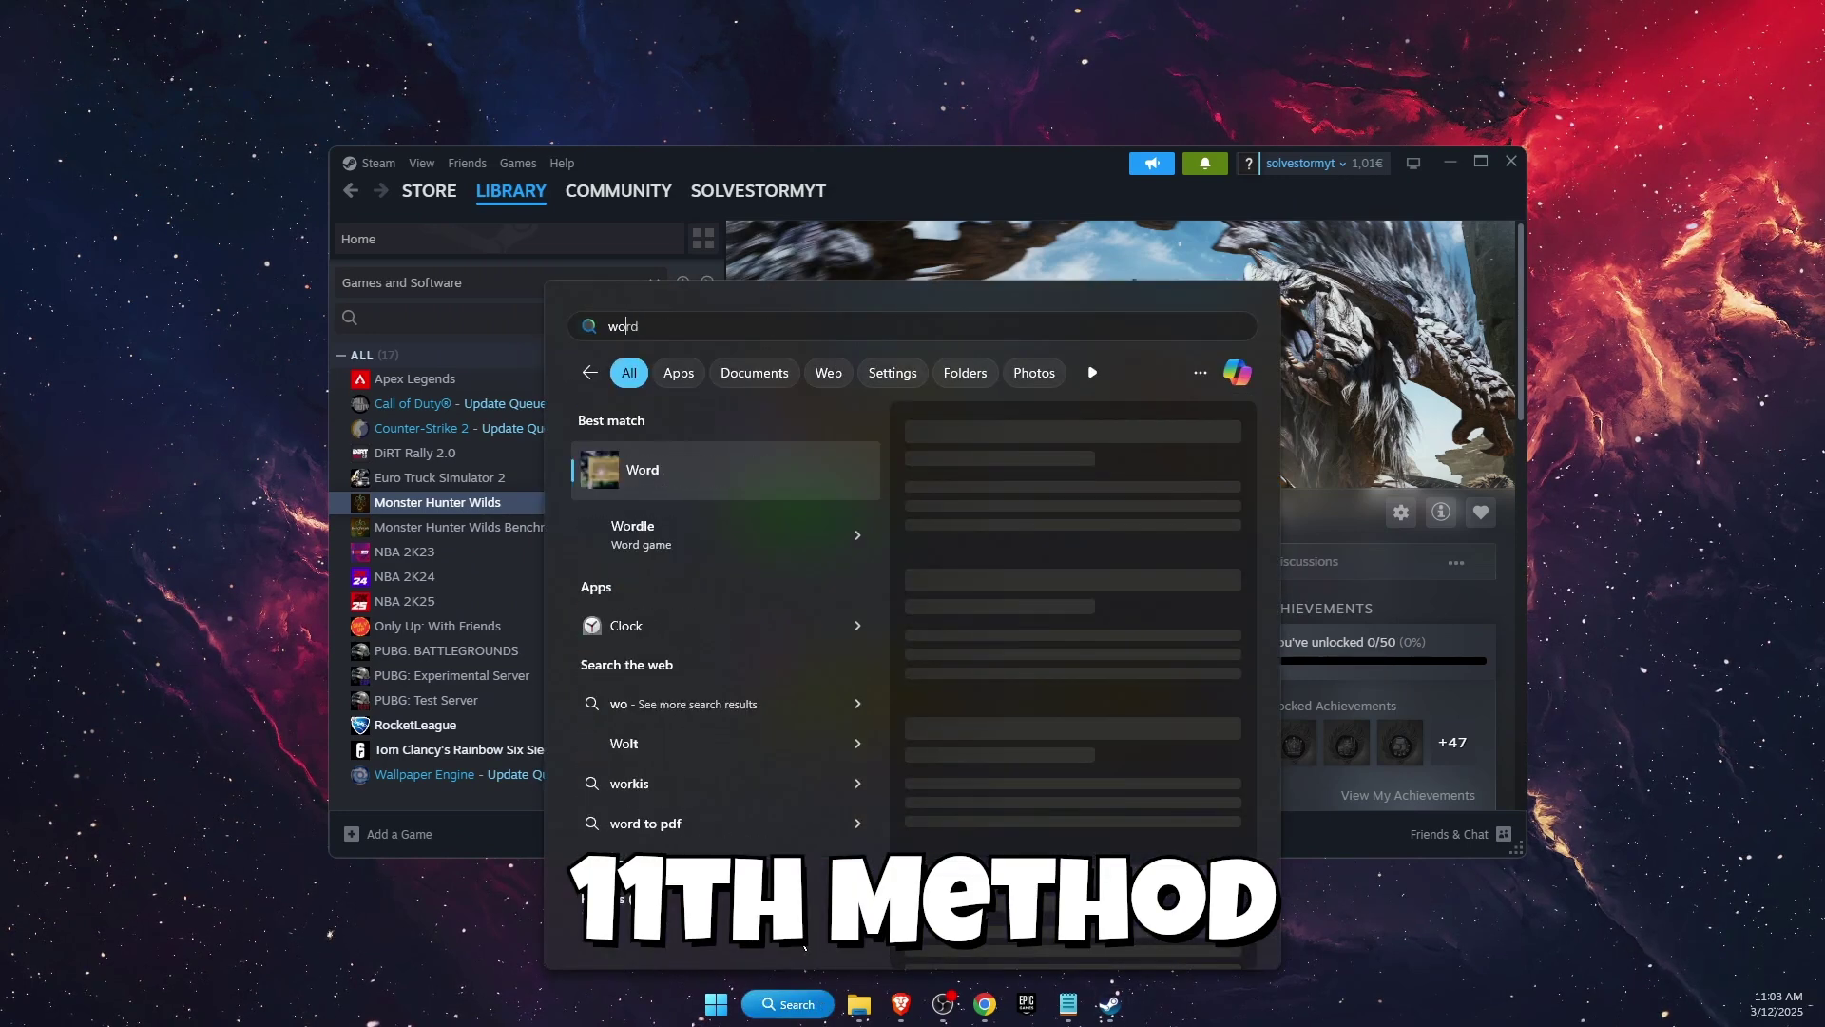
pyautogui.write('in')
pyautogui.press('Return')
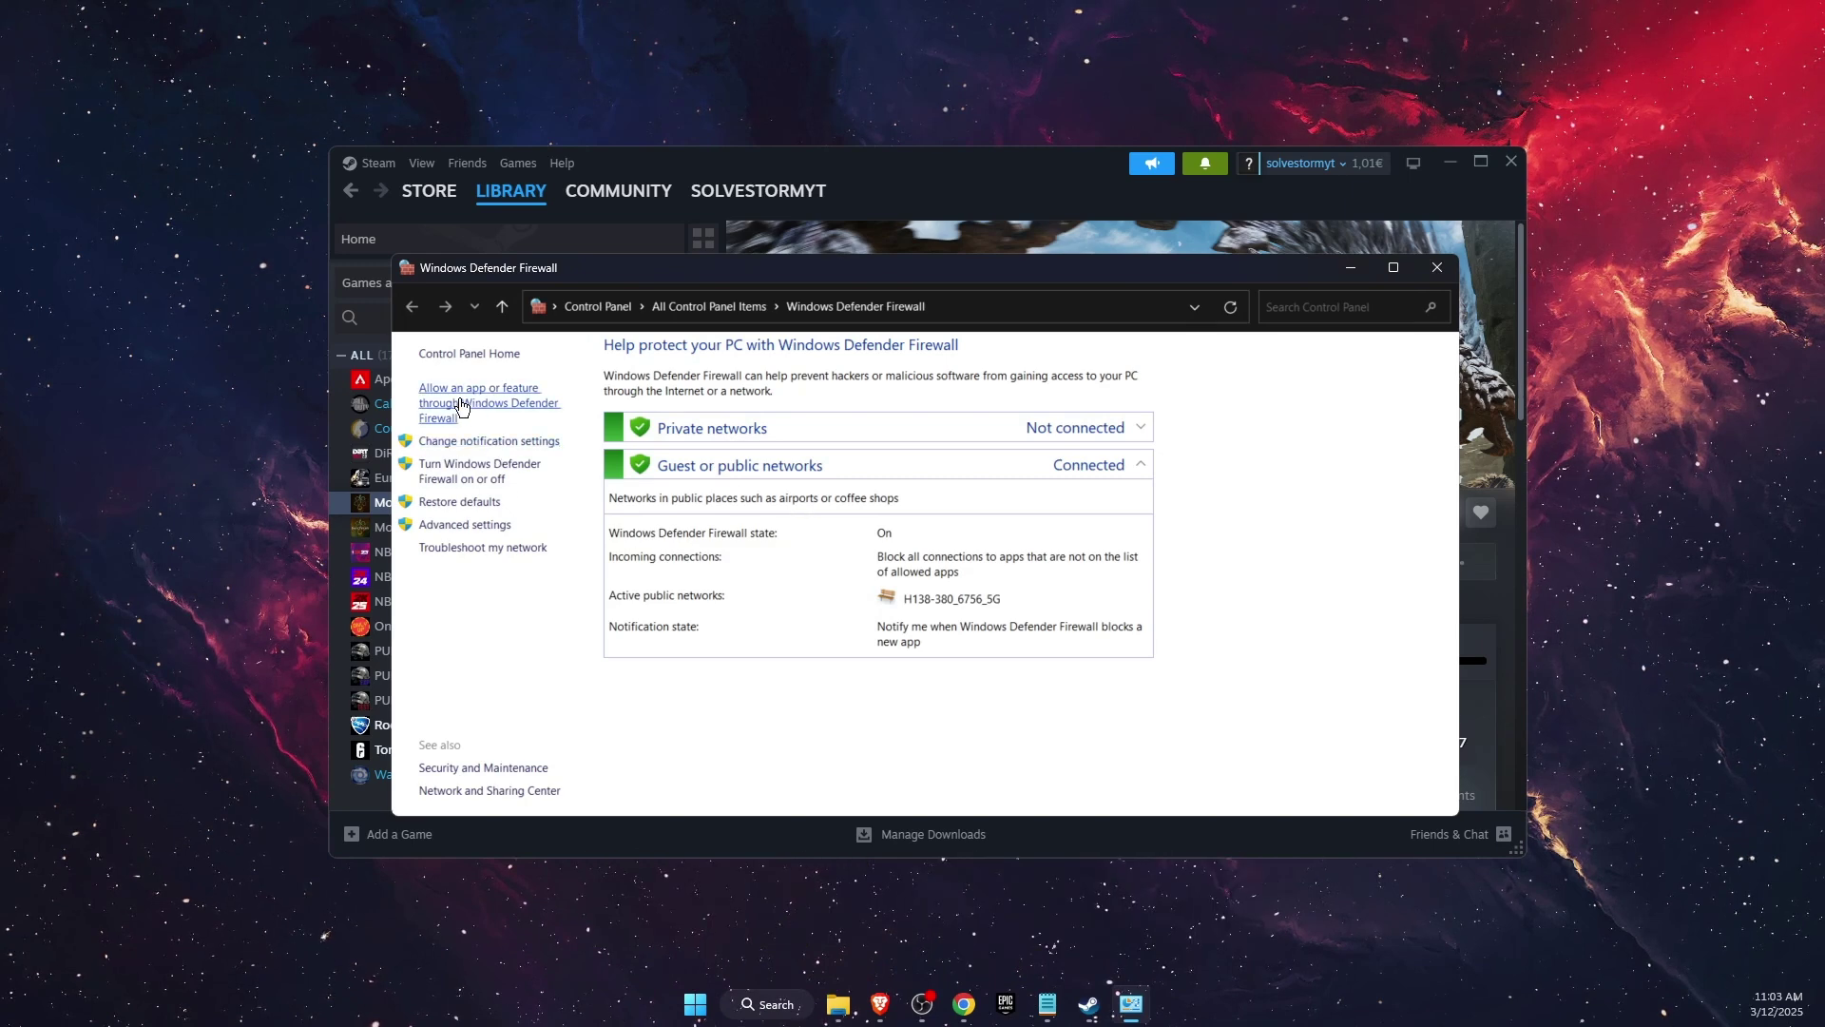
# Confirm Monster Hunter Wilds is allowed on Private and Public networks in Allowed apps, save, and close
pyautogui.click(483, 399)
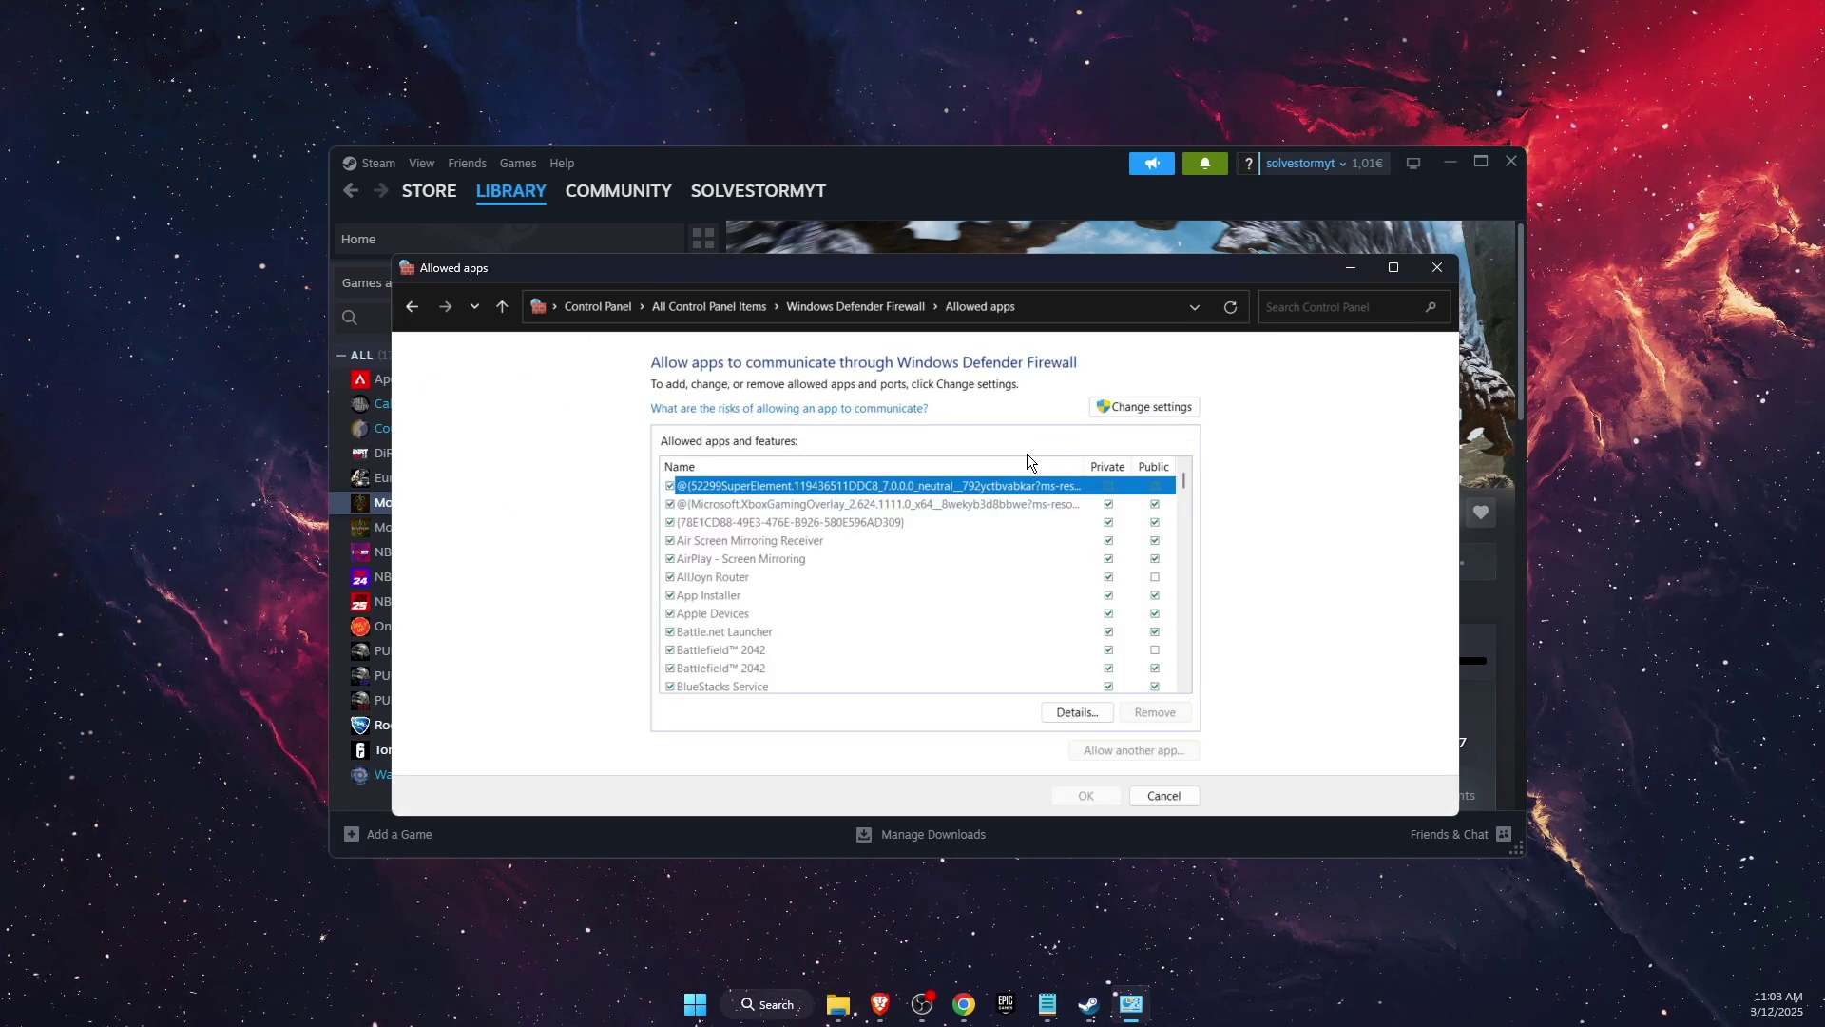
pyautogui.click(1162, 409)
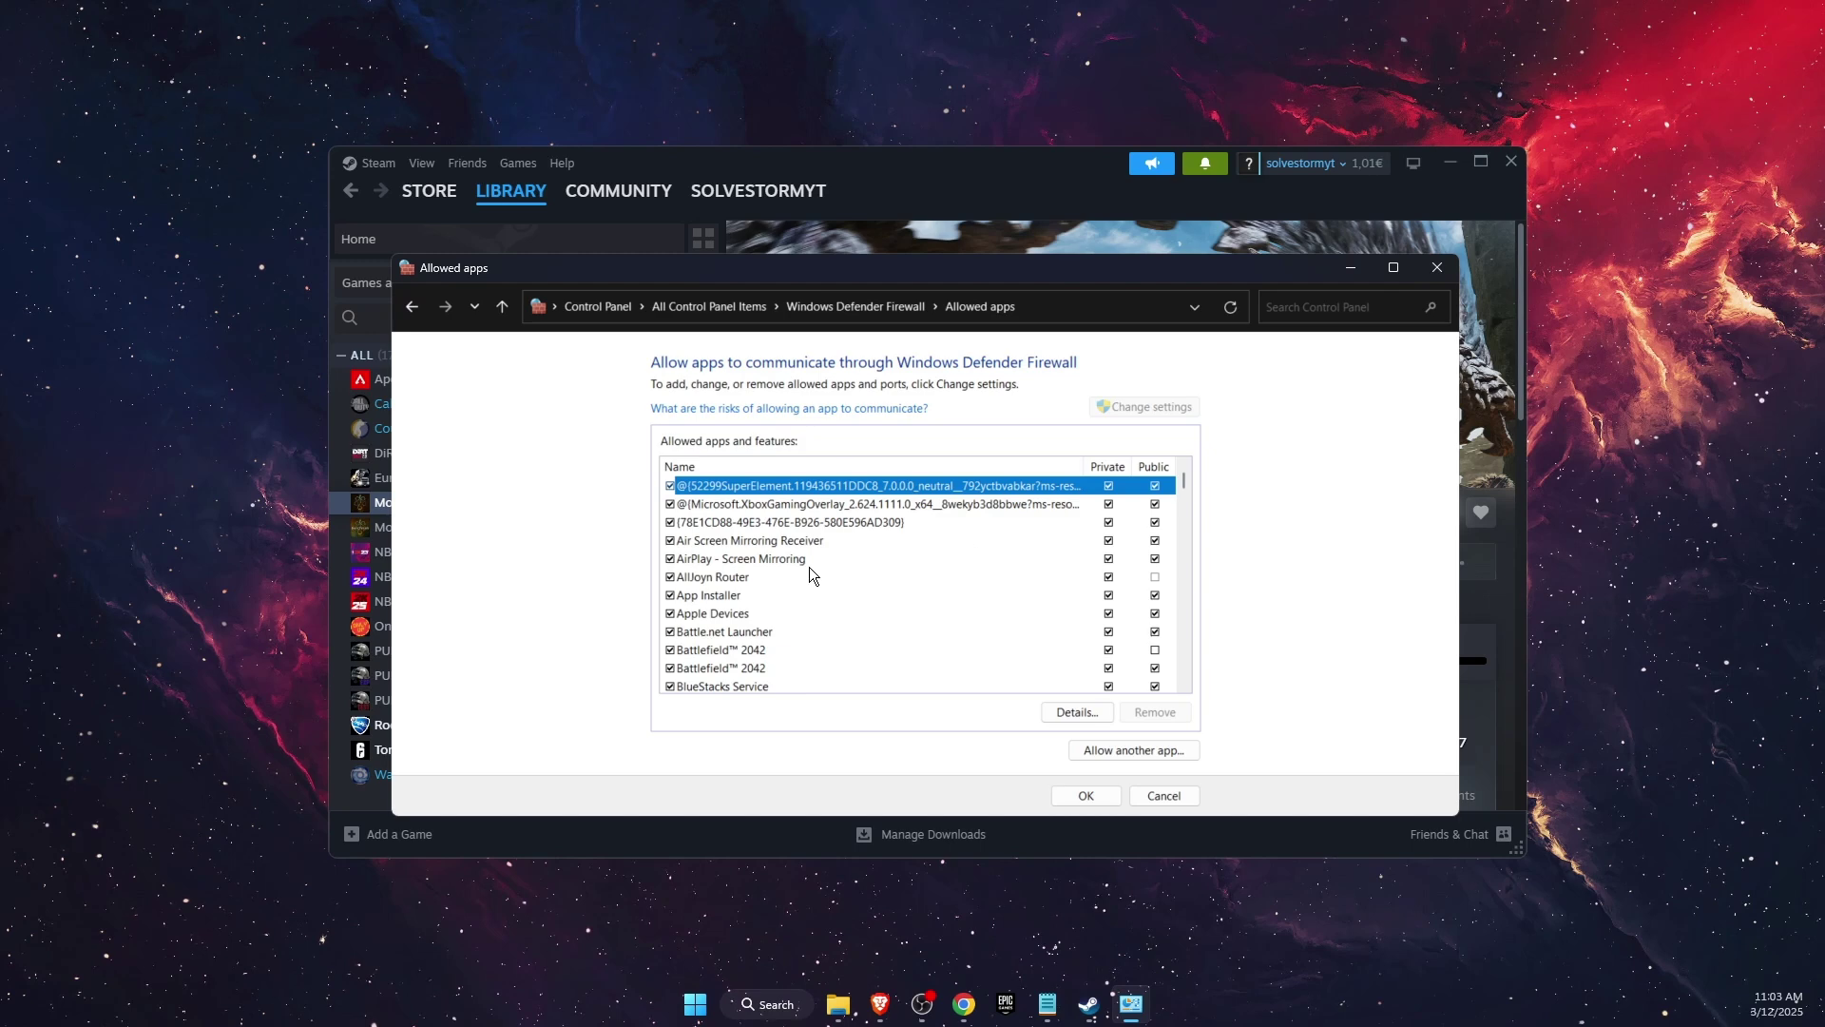
pyautogui.scroll(-15, 772, 652)
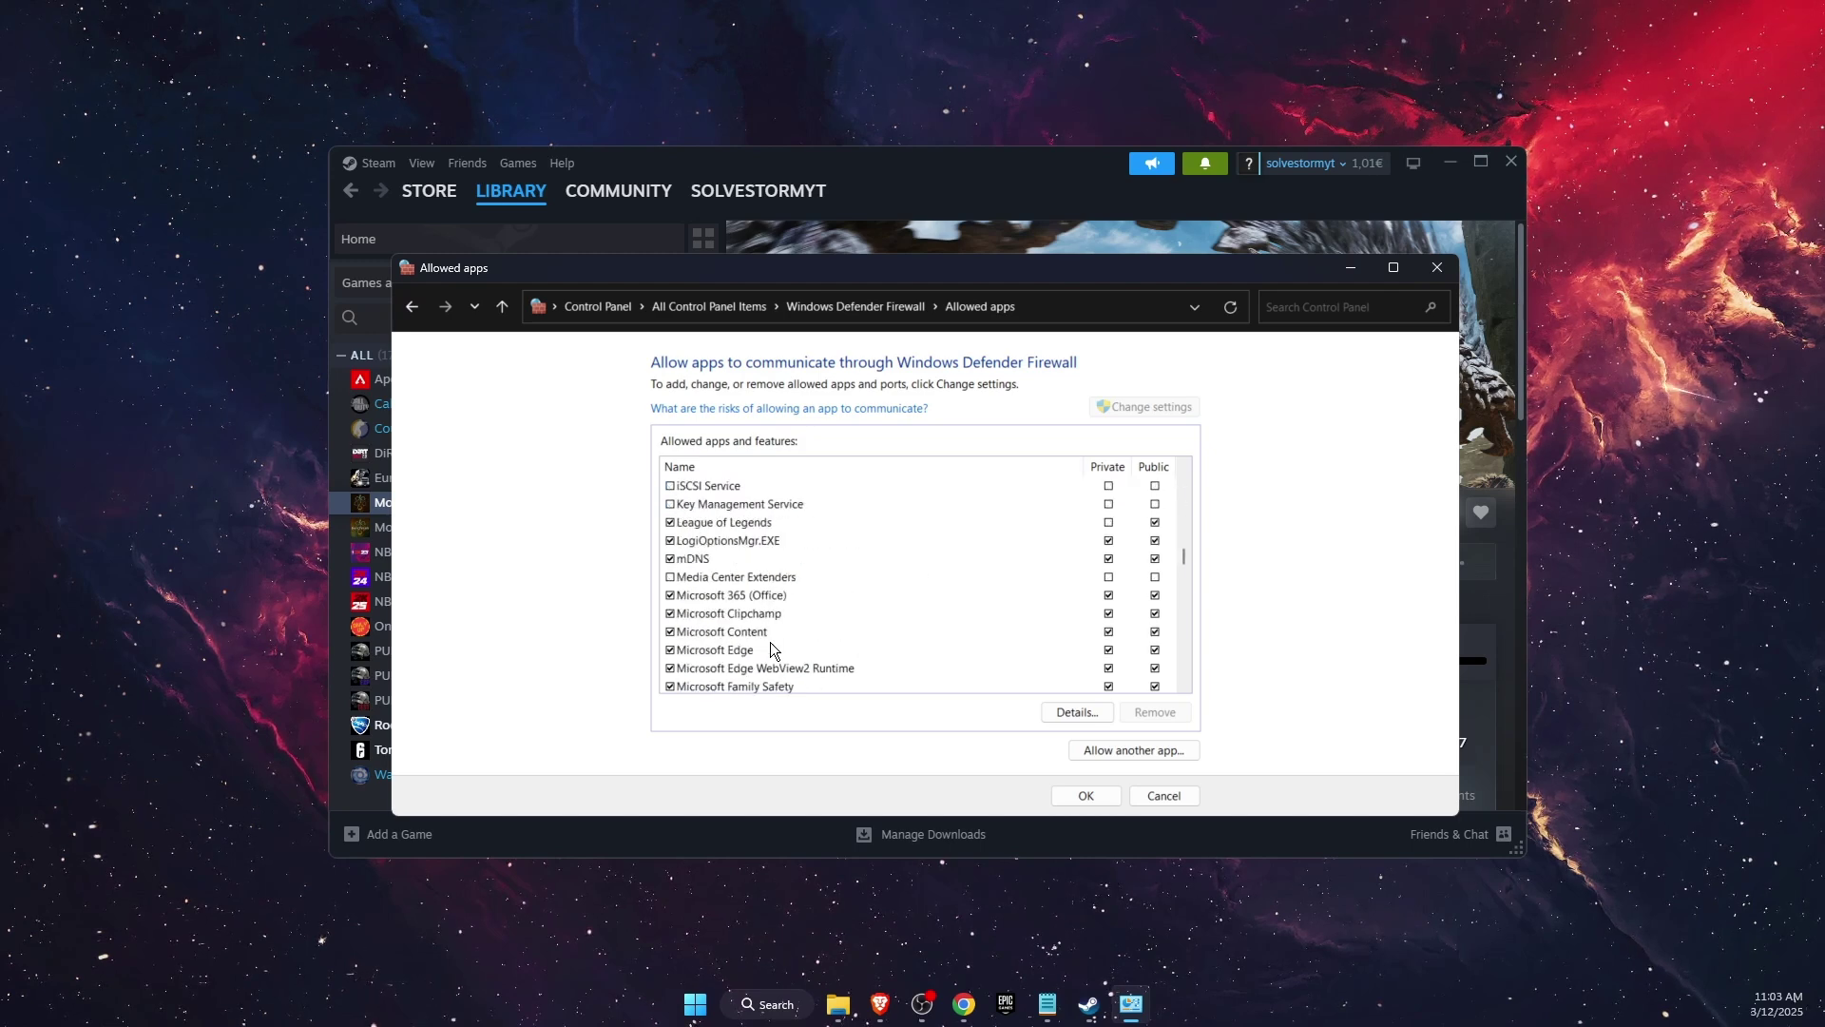
pyautogui.scroll(-8, 771, 651)
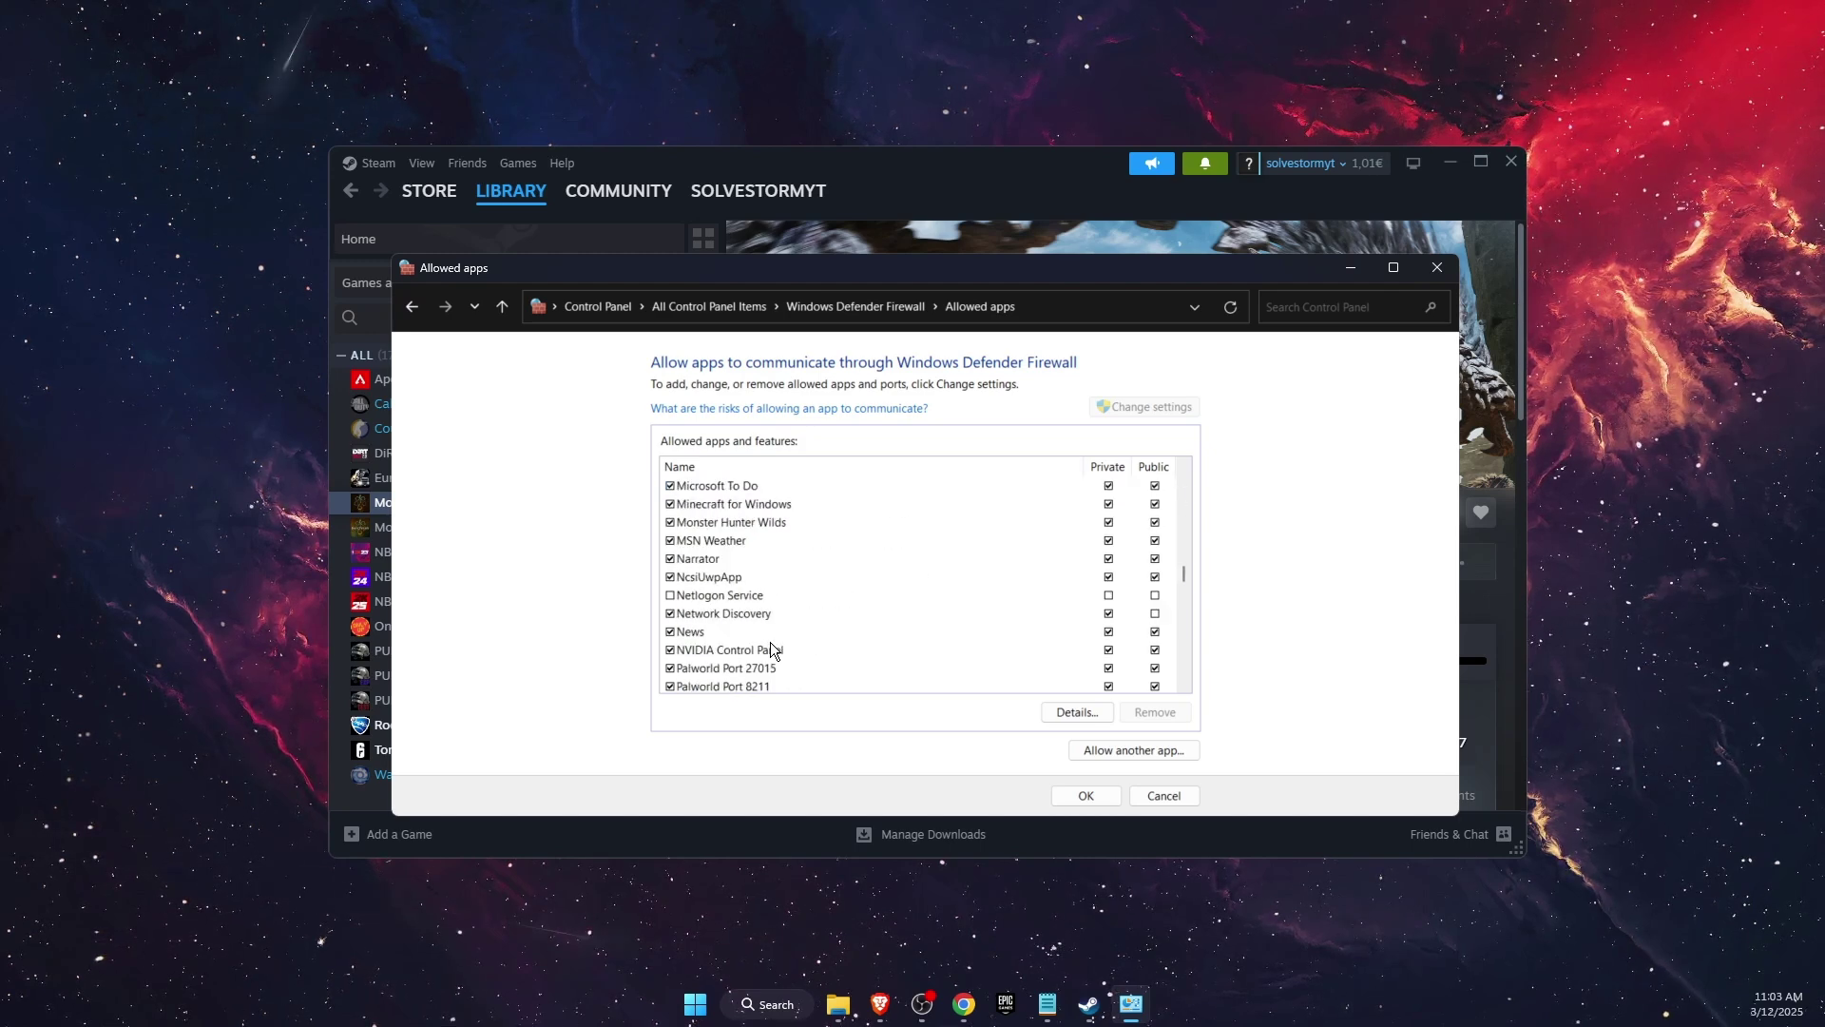
pyautogui.scroll(8, 770, 644)
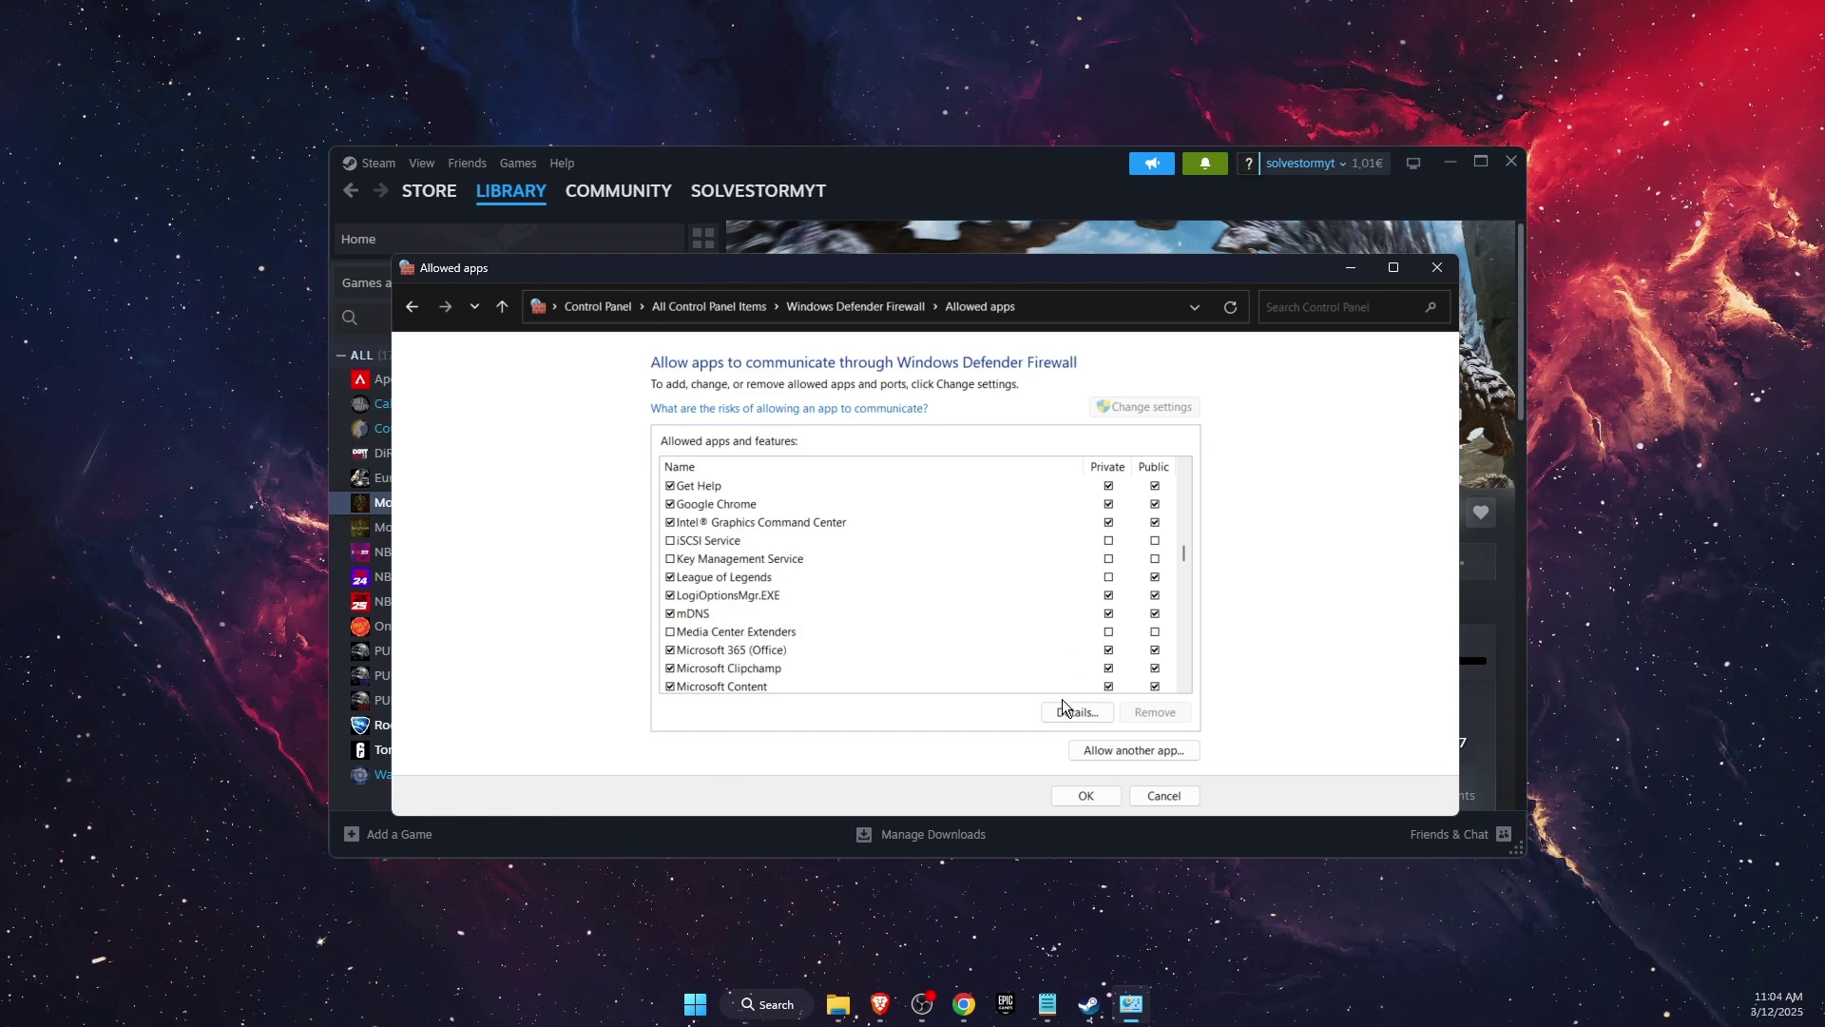
pyautogui.click(1130, 753)
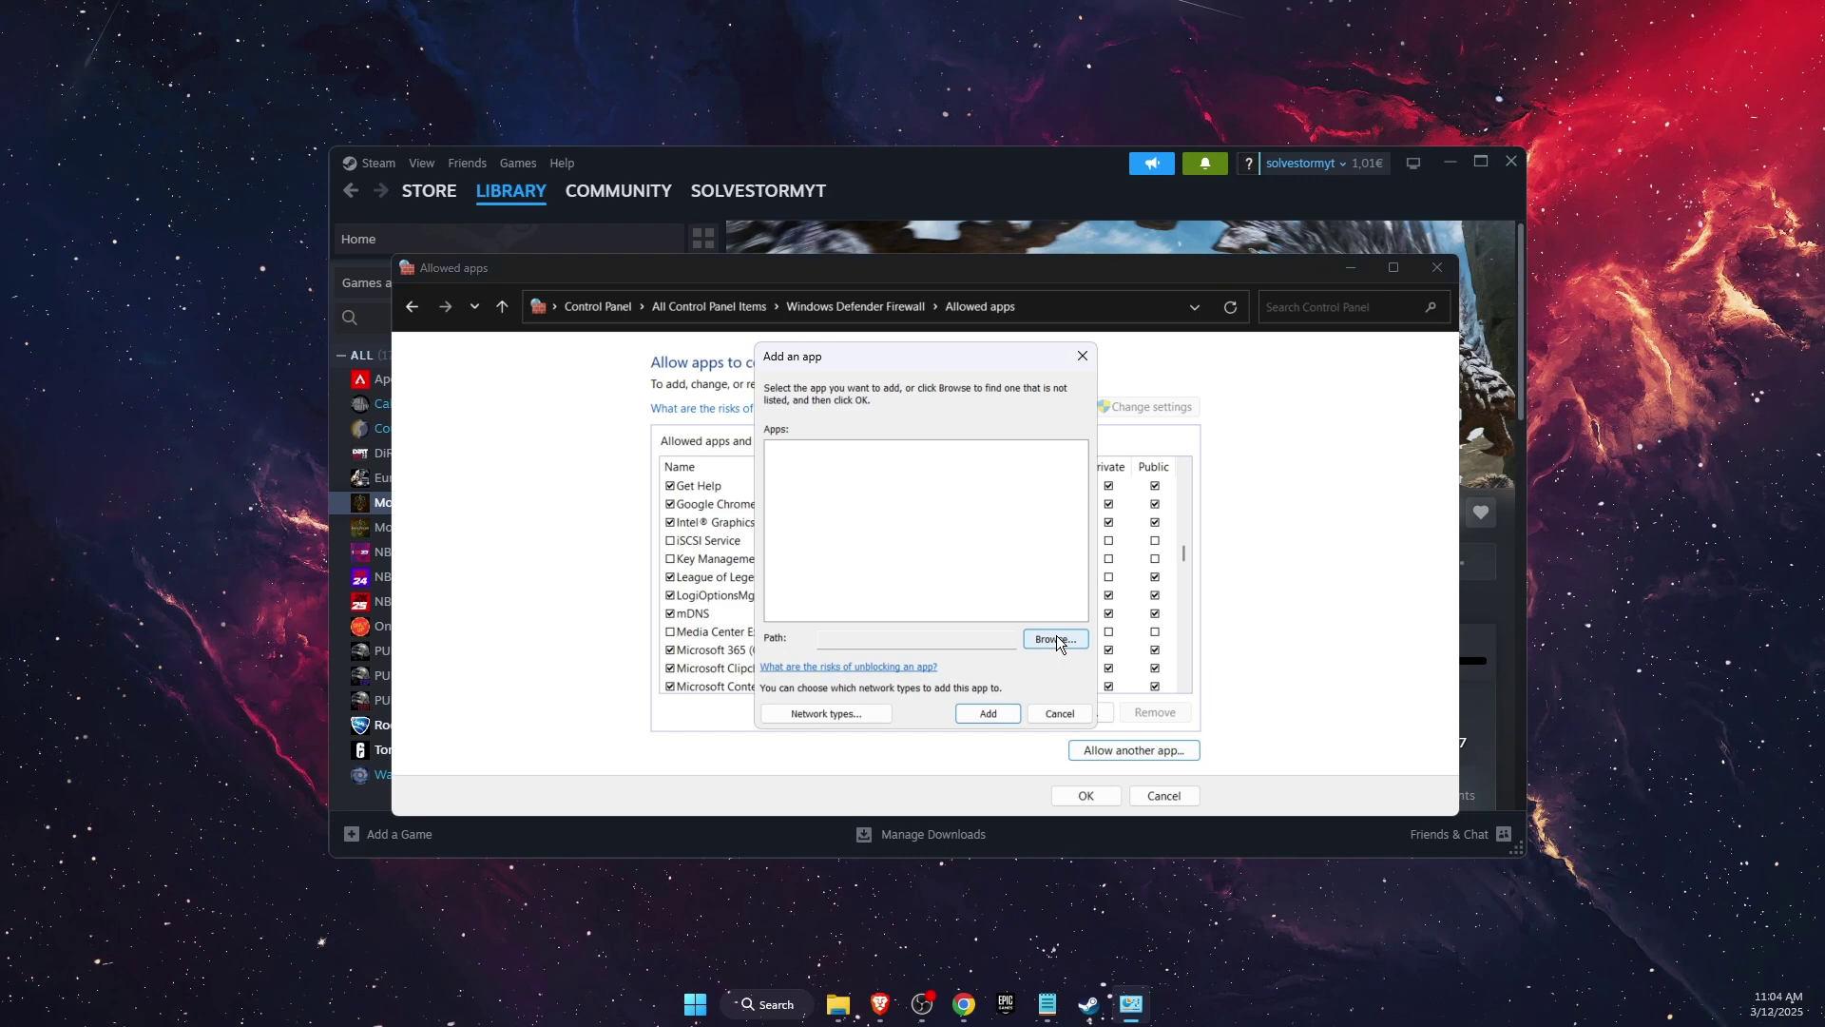
pyautogui.press('Escape')
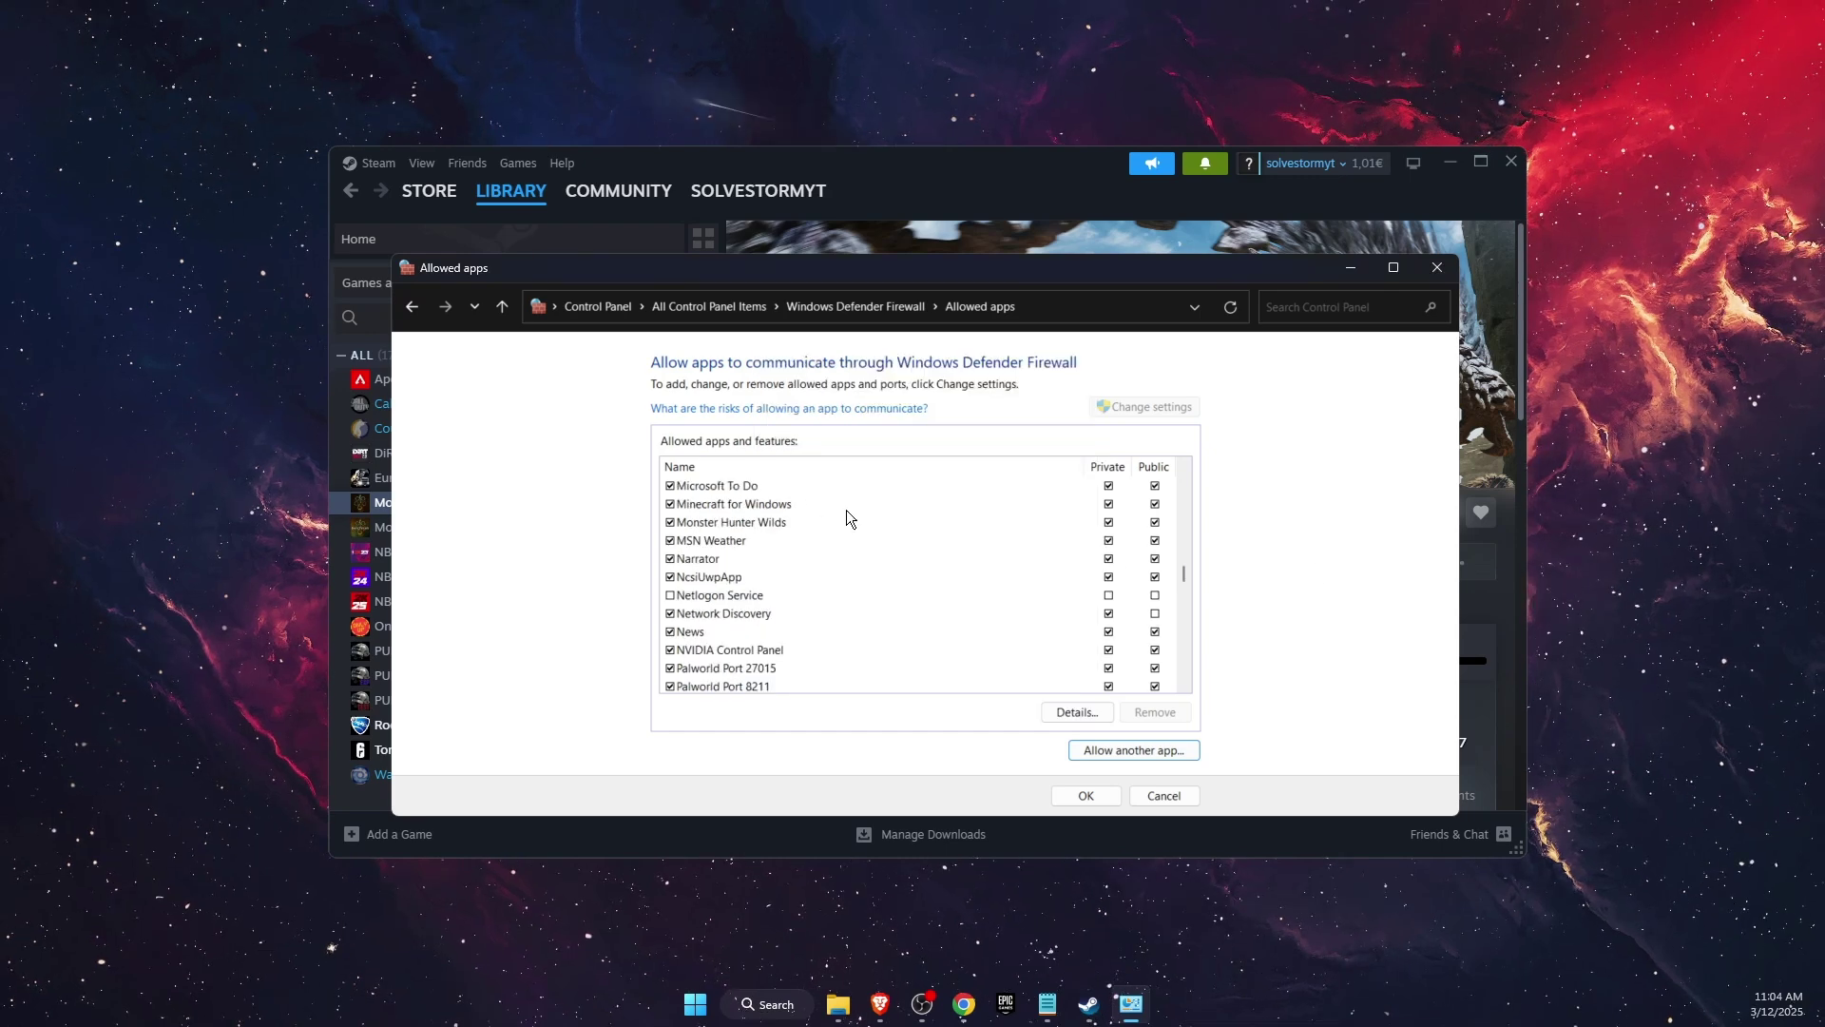
pyautogui.click(704, 525)
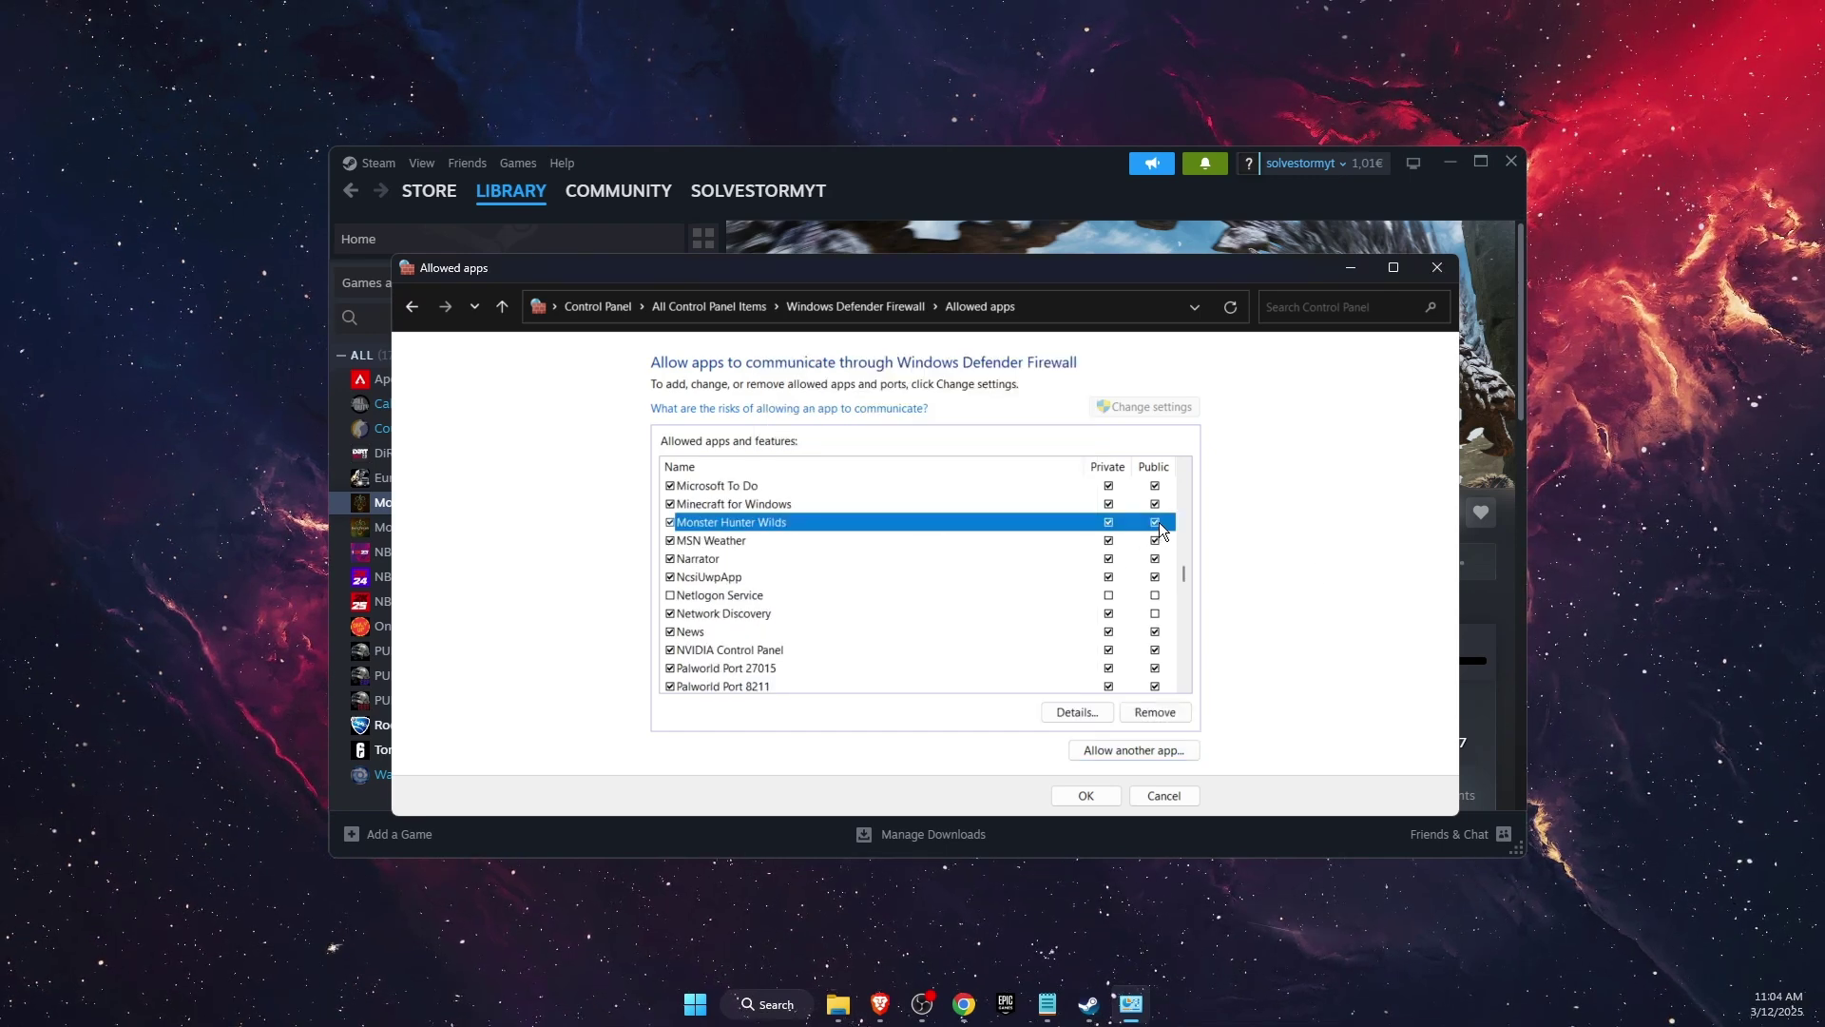
pyautogui.click(1085, 796)
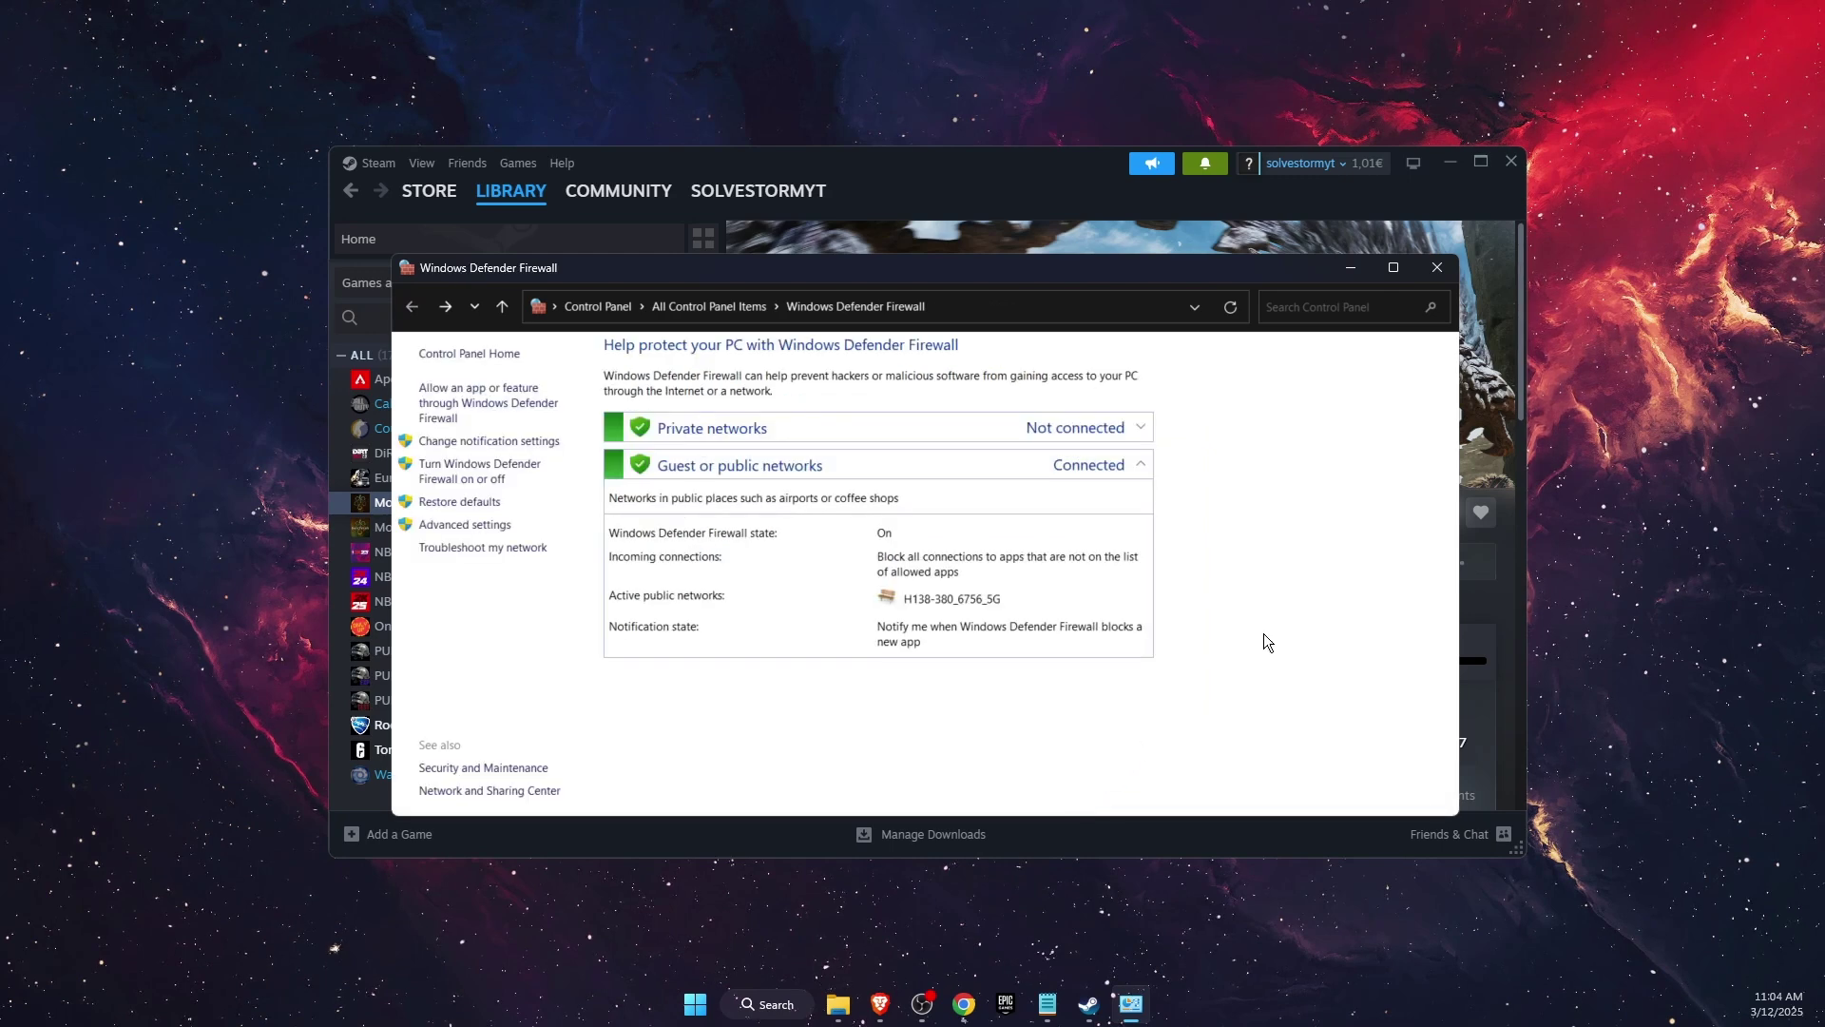
pyautogui.hotkey('alt', 'F4')
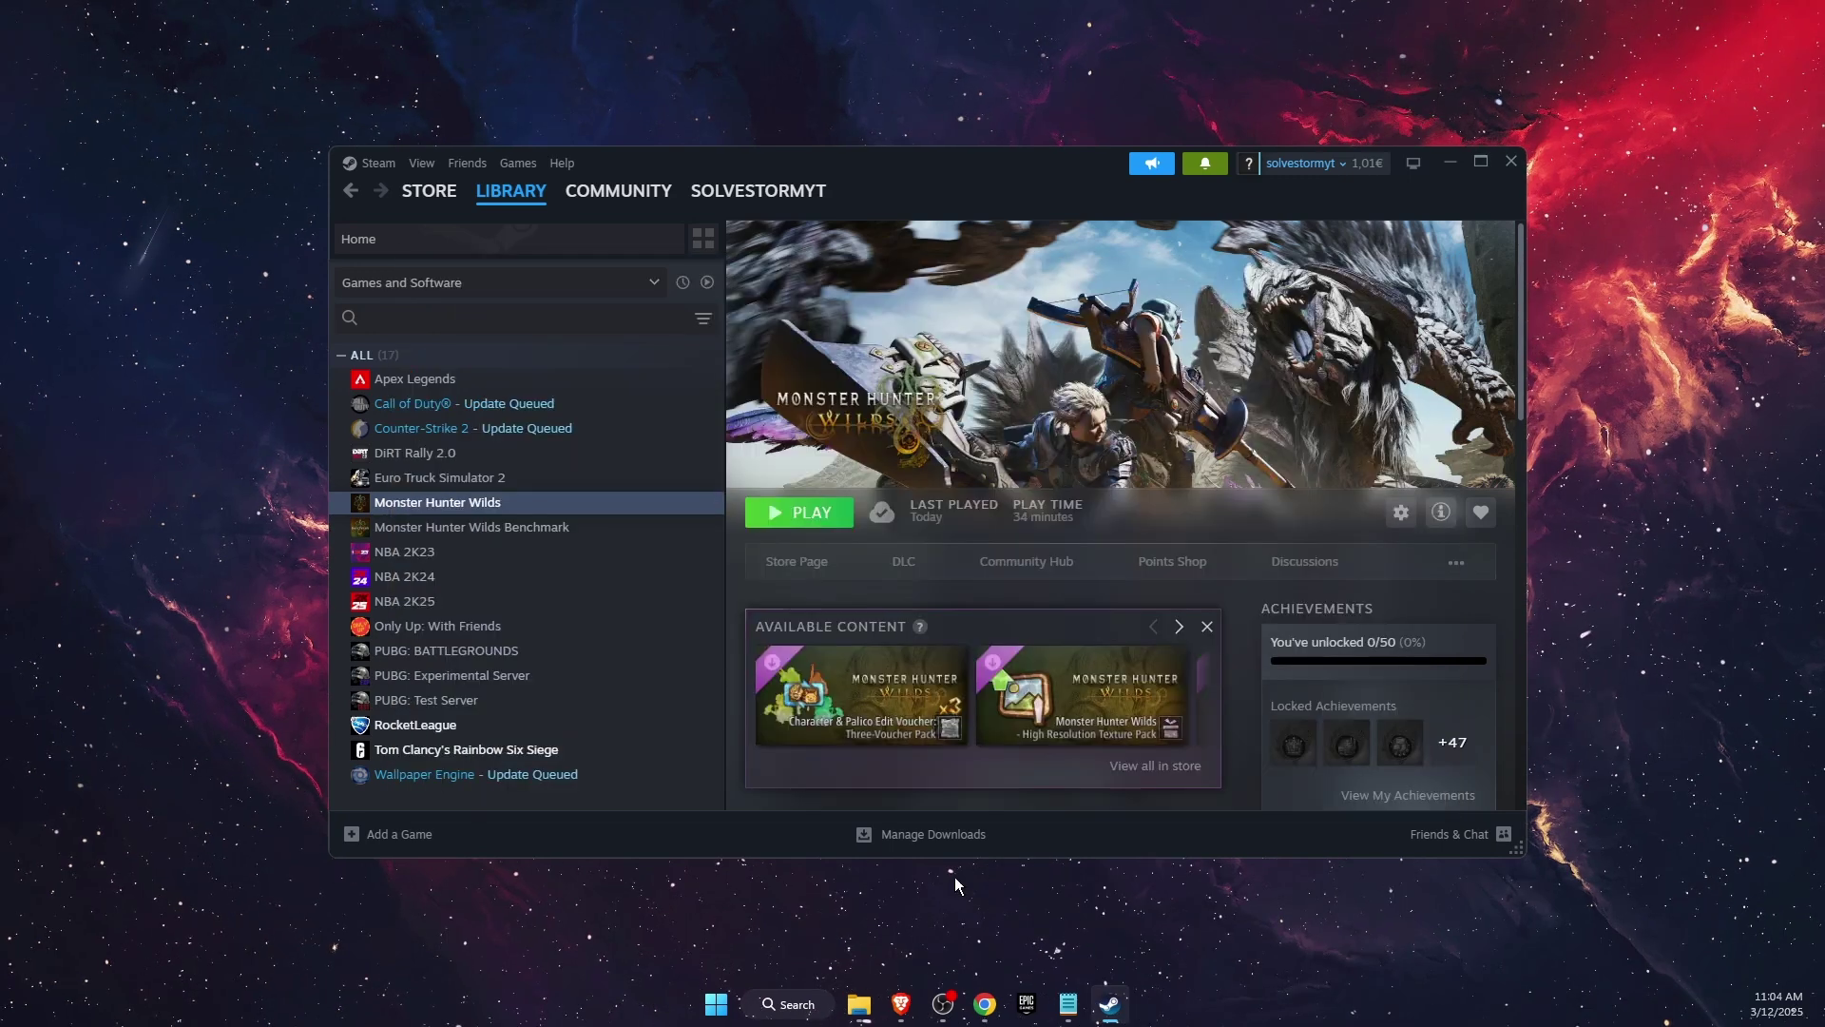
# Open Monster Hunter Wilds' Properties > Installed Files to verify game file integrity, then close it
pyautogui.rightClick(573, 503)
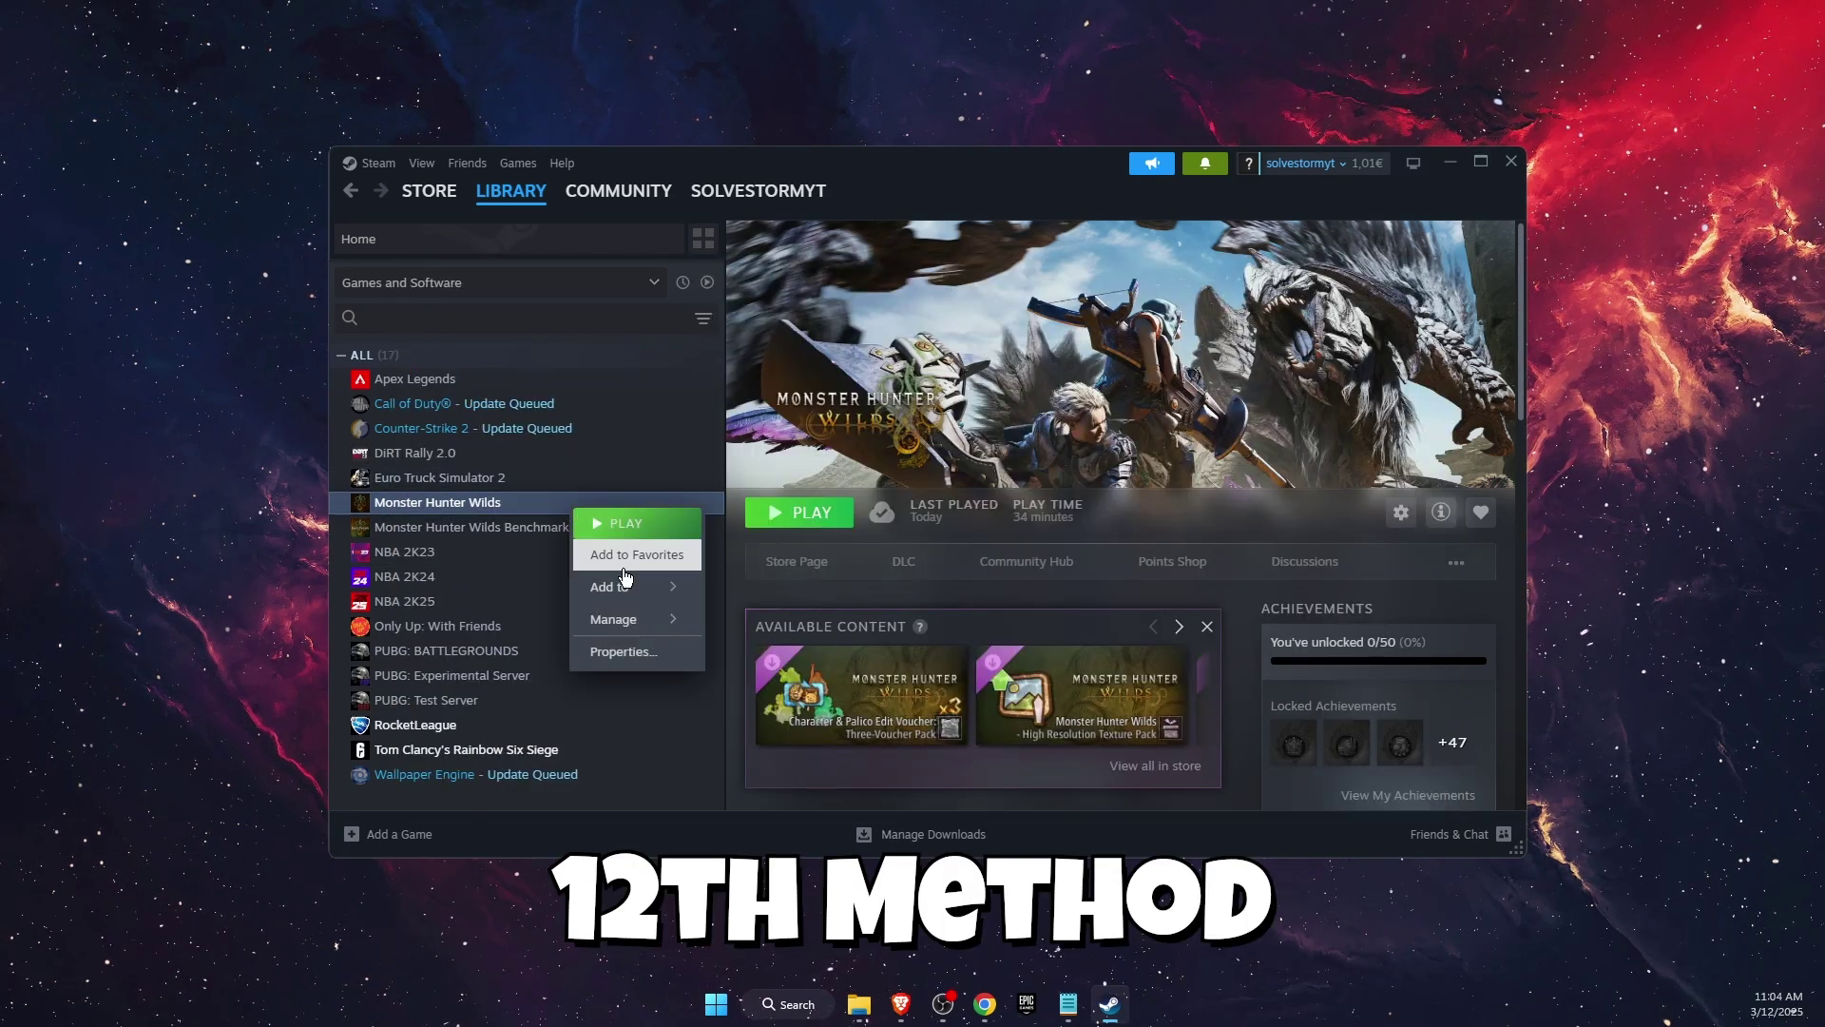
pyautogui.click(620, 652)
pyautogui.click(599, 400)
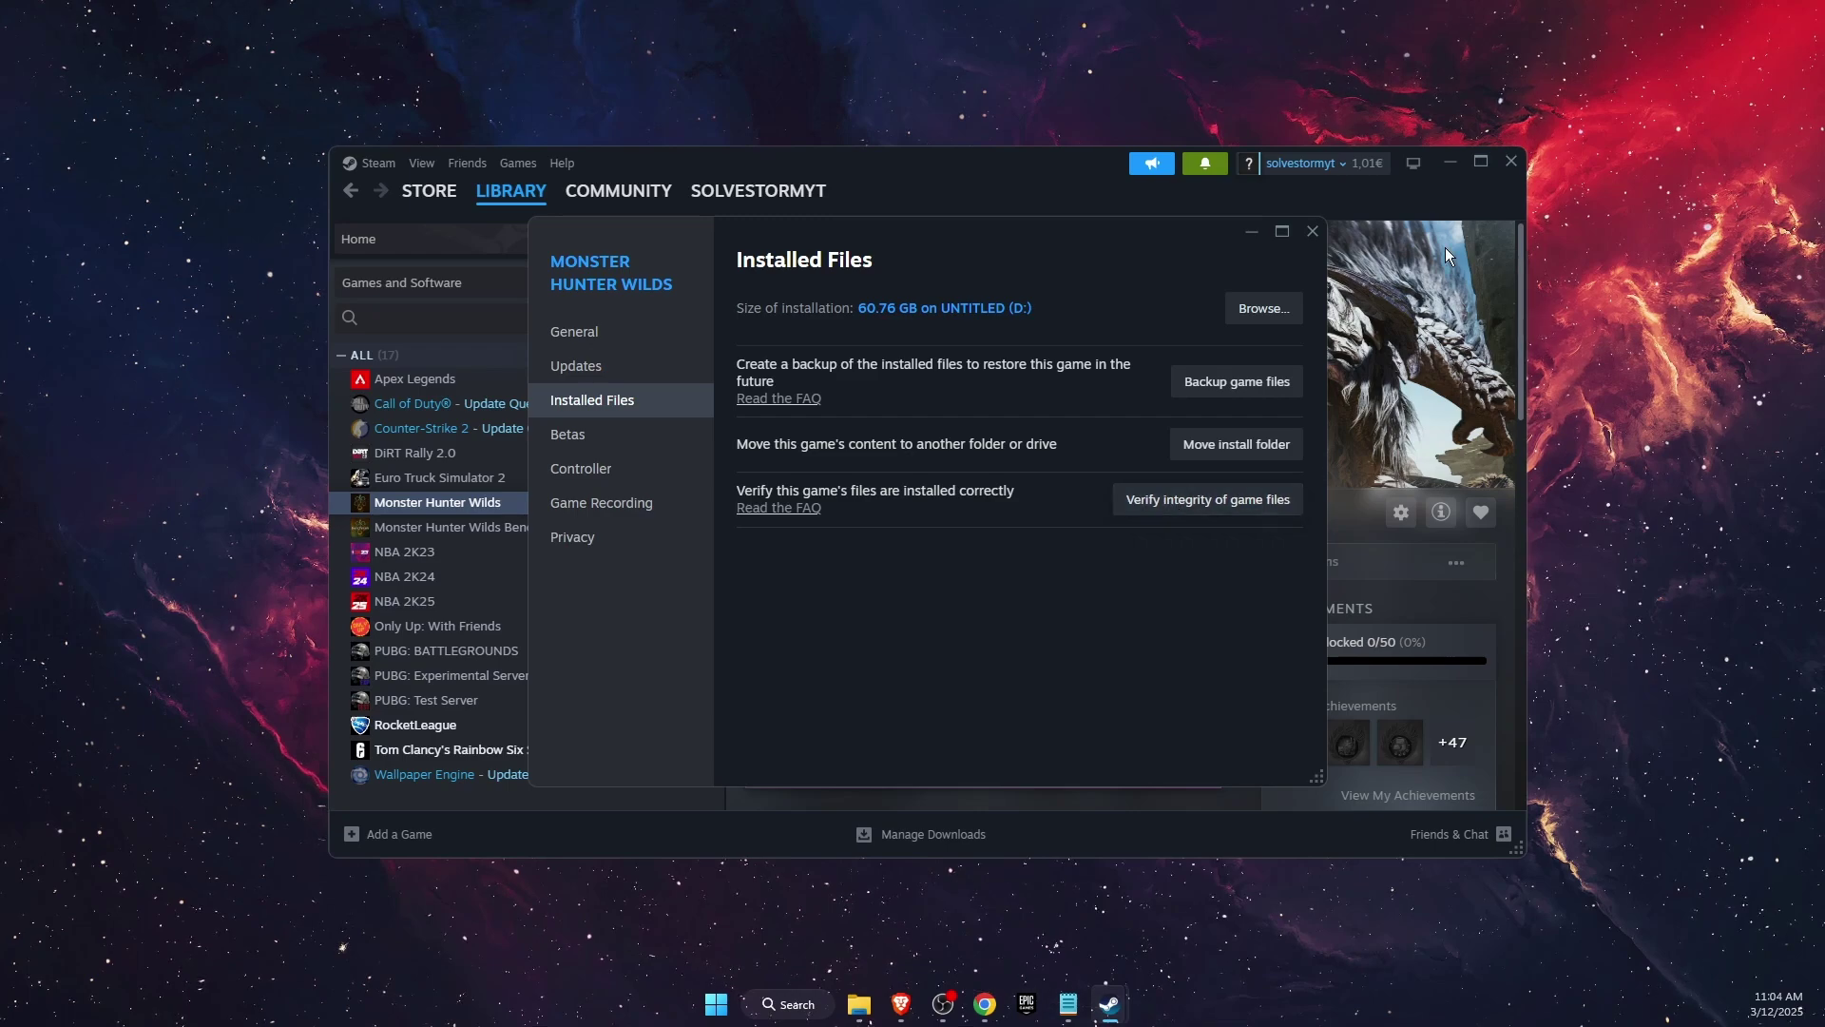
pyautogui.click(1311, 232)
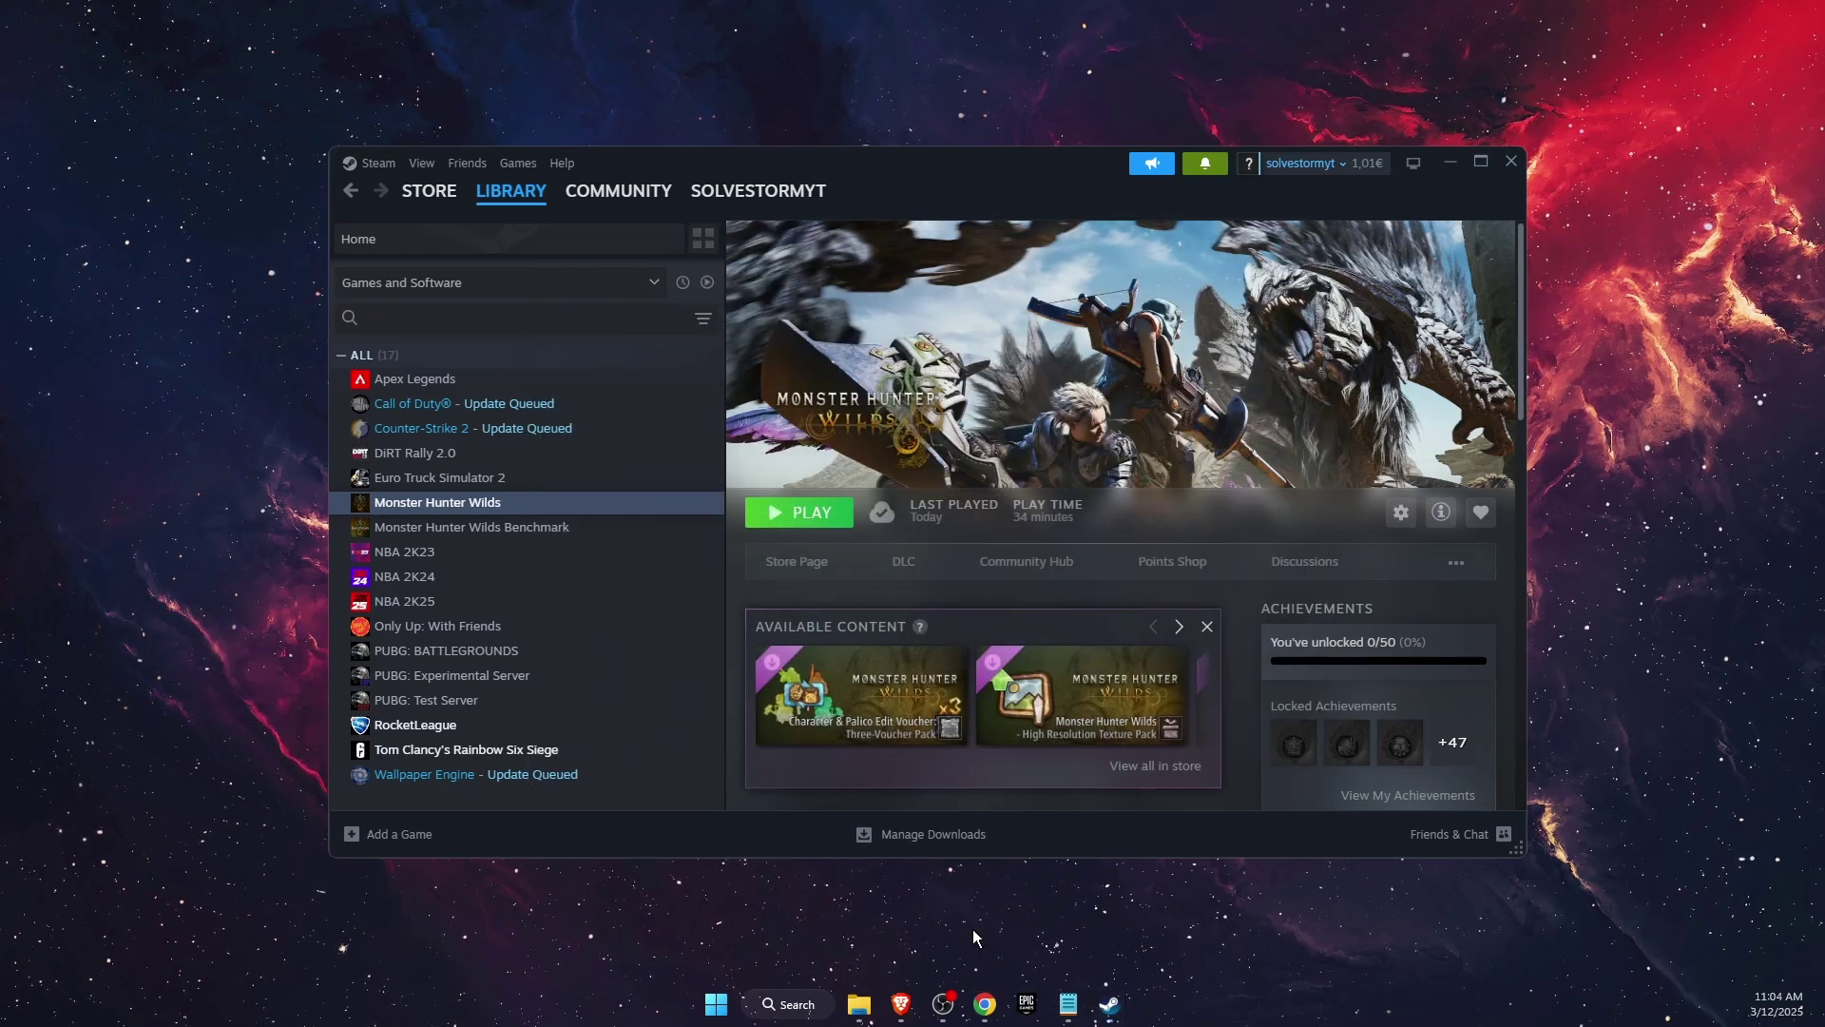
# Switch to Brave's Visual C++ Redistributable downloads article, highlight 'Visual C++' in its title, and scroll through it
pyautogui.click(900, 1004)
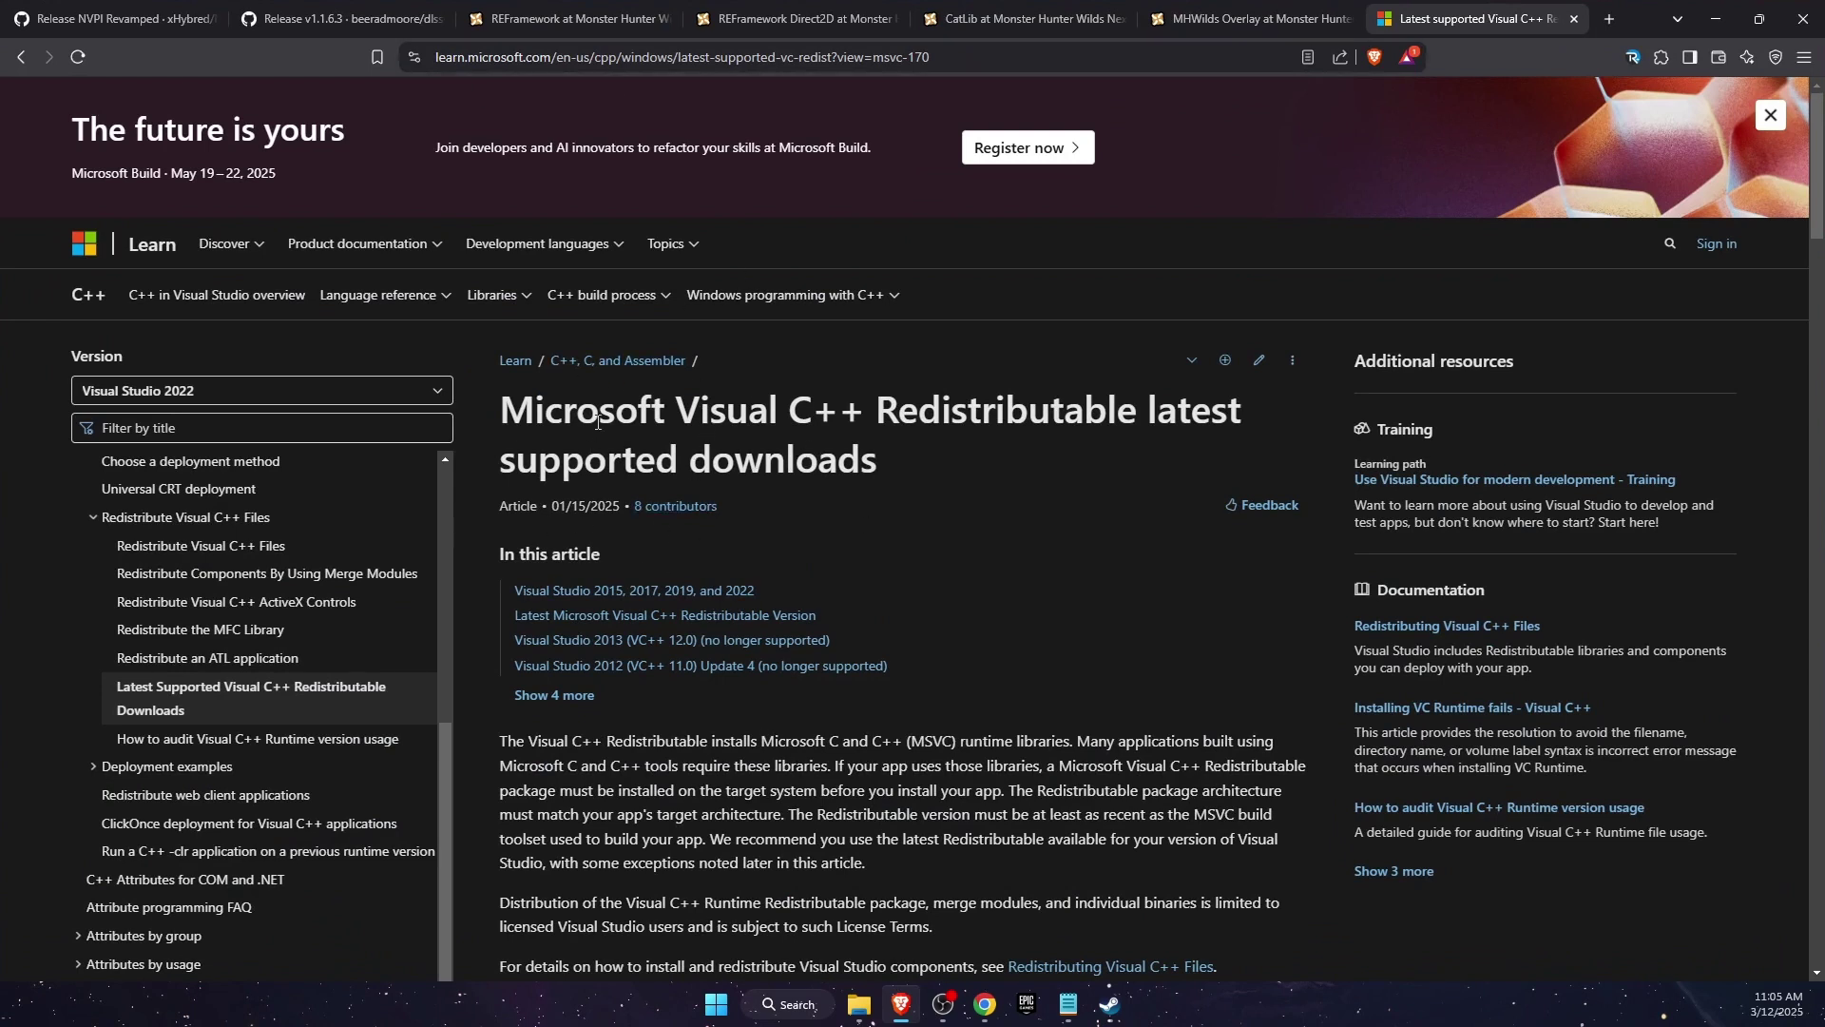
pyautogui.moveTo(502, 413); pyautogui.dragTo(680, 409)
pyautogui.click(864, 411)
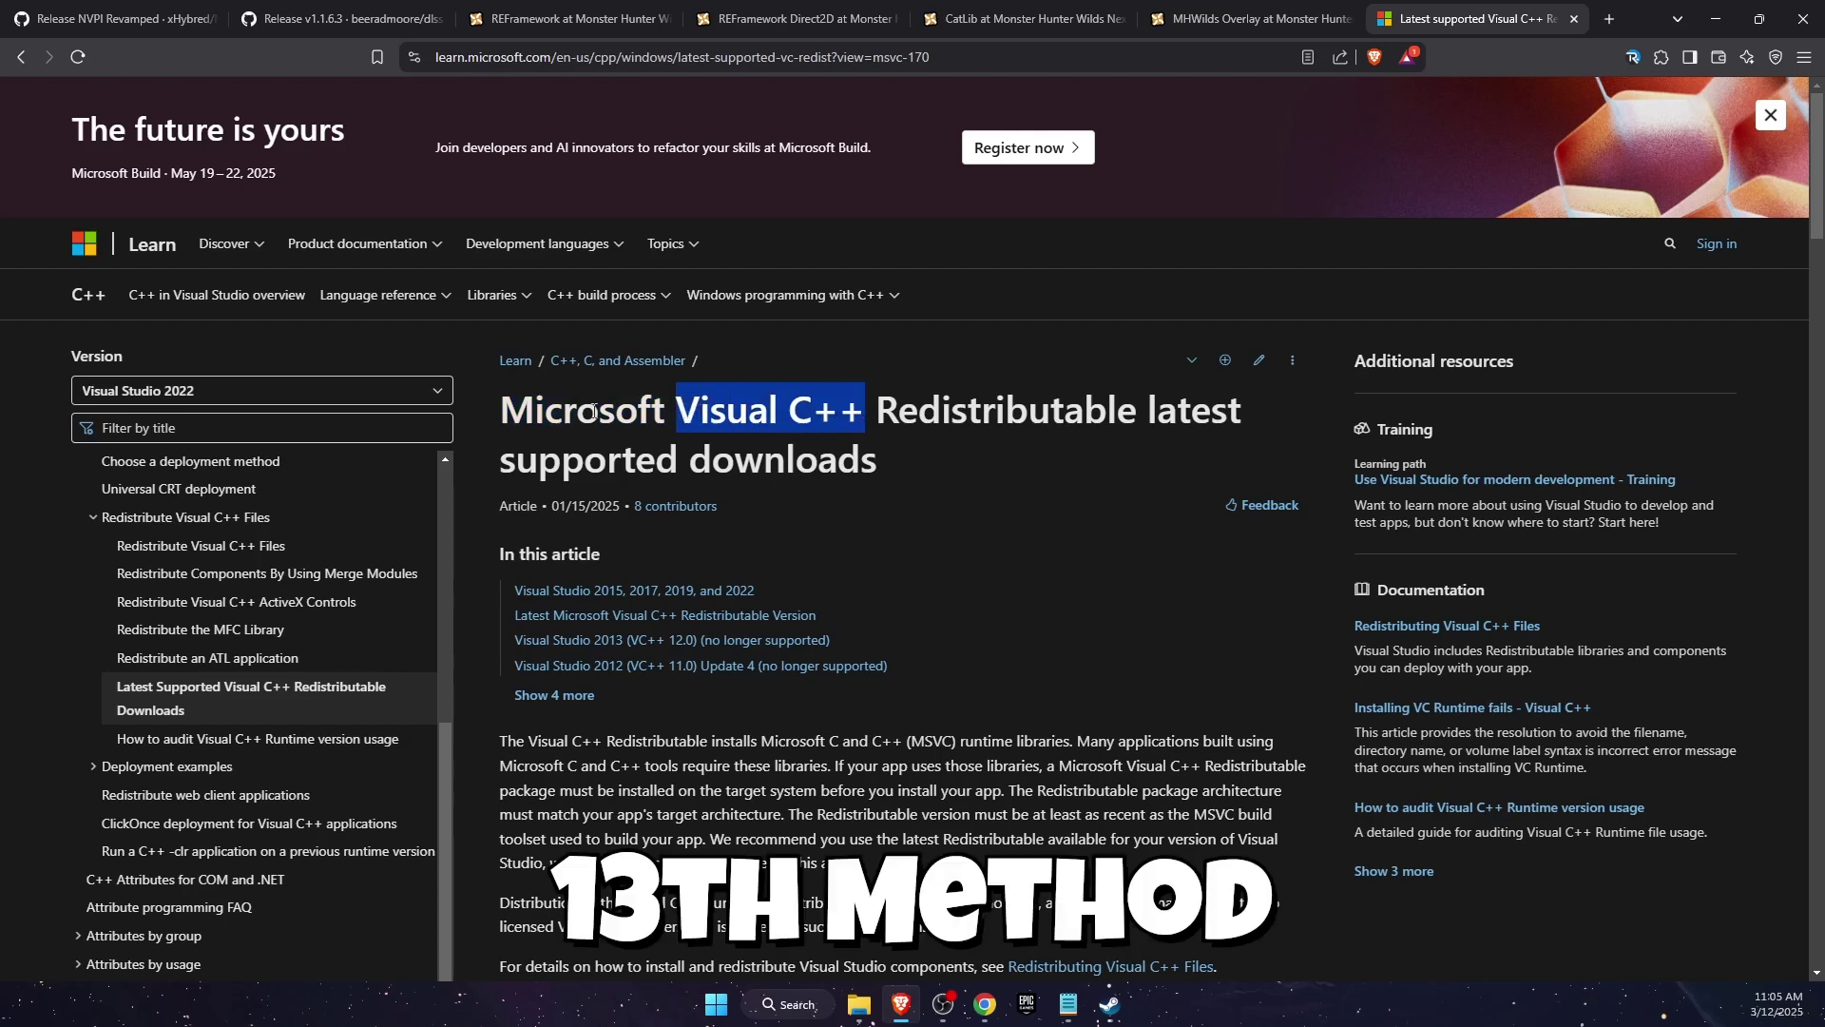
pyautogui.moveTo(481, 416)
pyautogui.mouseDown()
pyautogui.moveTo(864, 411)
pyautogui.moveTo(655, 393)
pyautogui.moveTo(499, 408)
pyautogui.mouseUp()
pyautogui.click(535, 404)
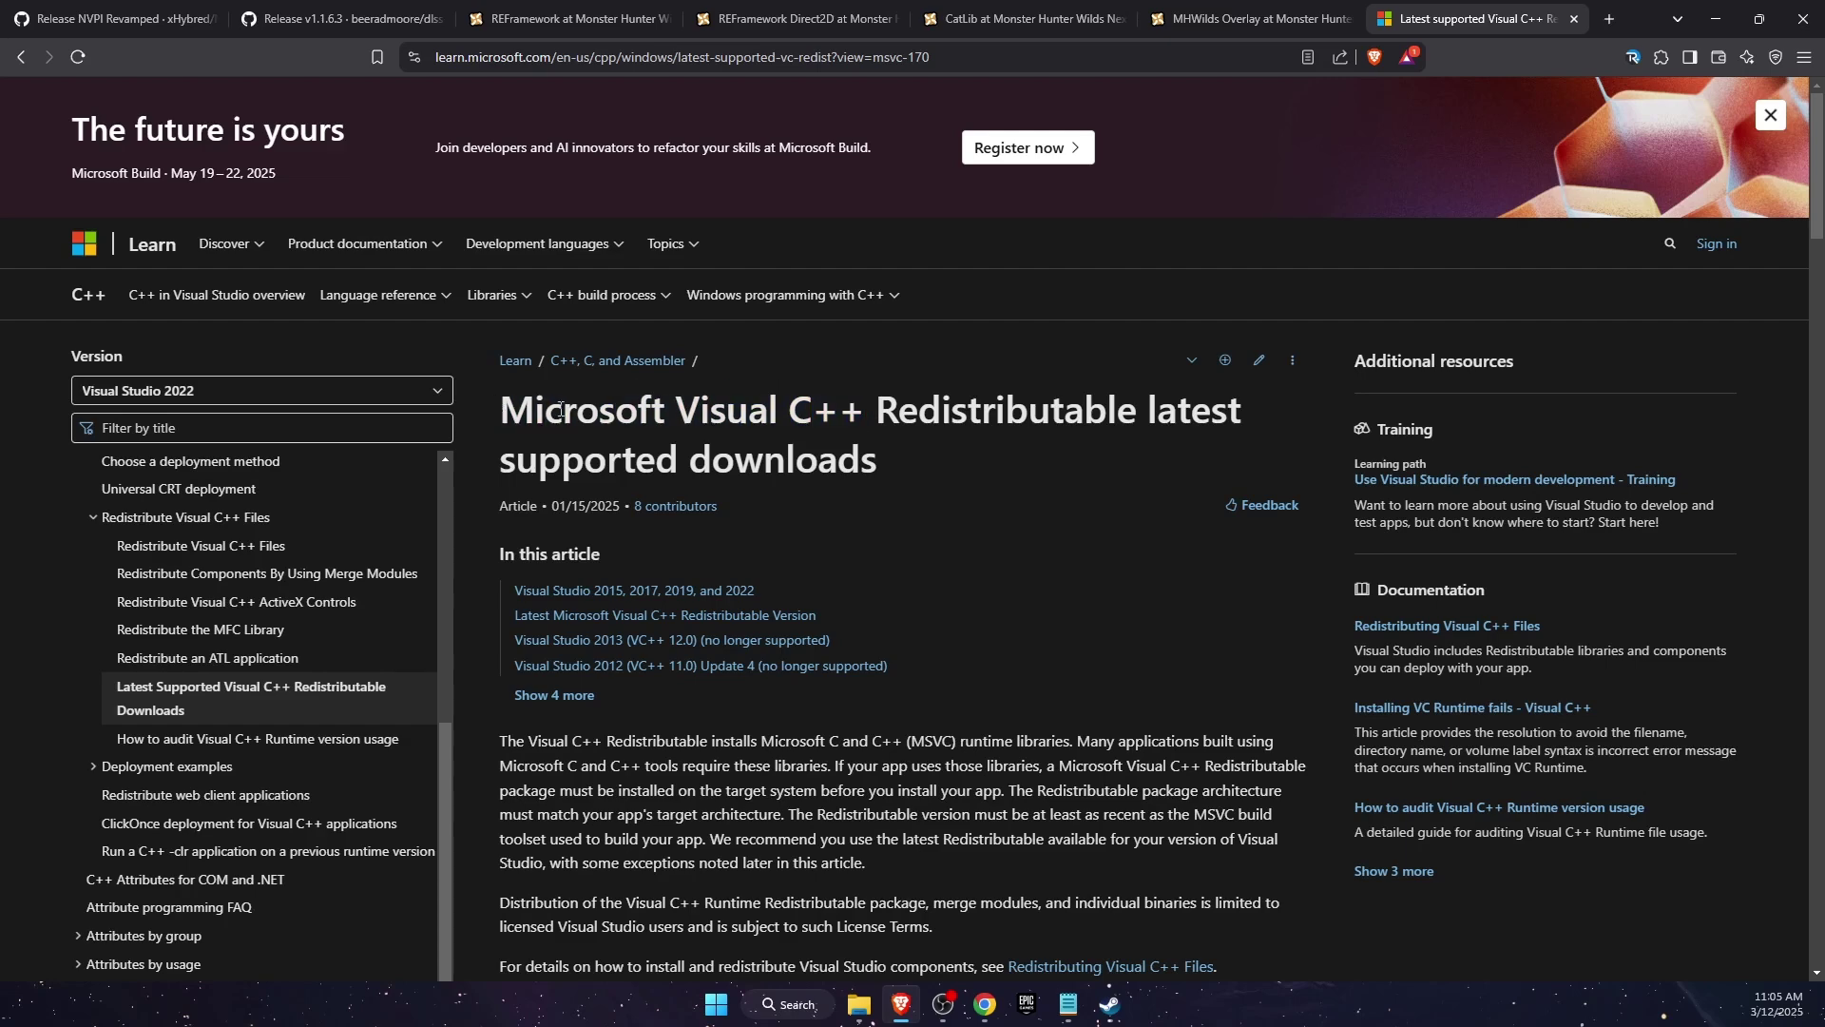
pyautogui.moveTo(674, 410); pyautogui.dragTo(898, 411)
pyautogui.click(898, 418)
pyautogui.scroll(-1, 889, 514)
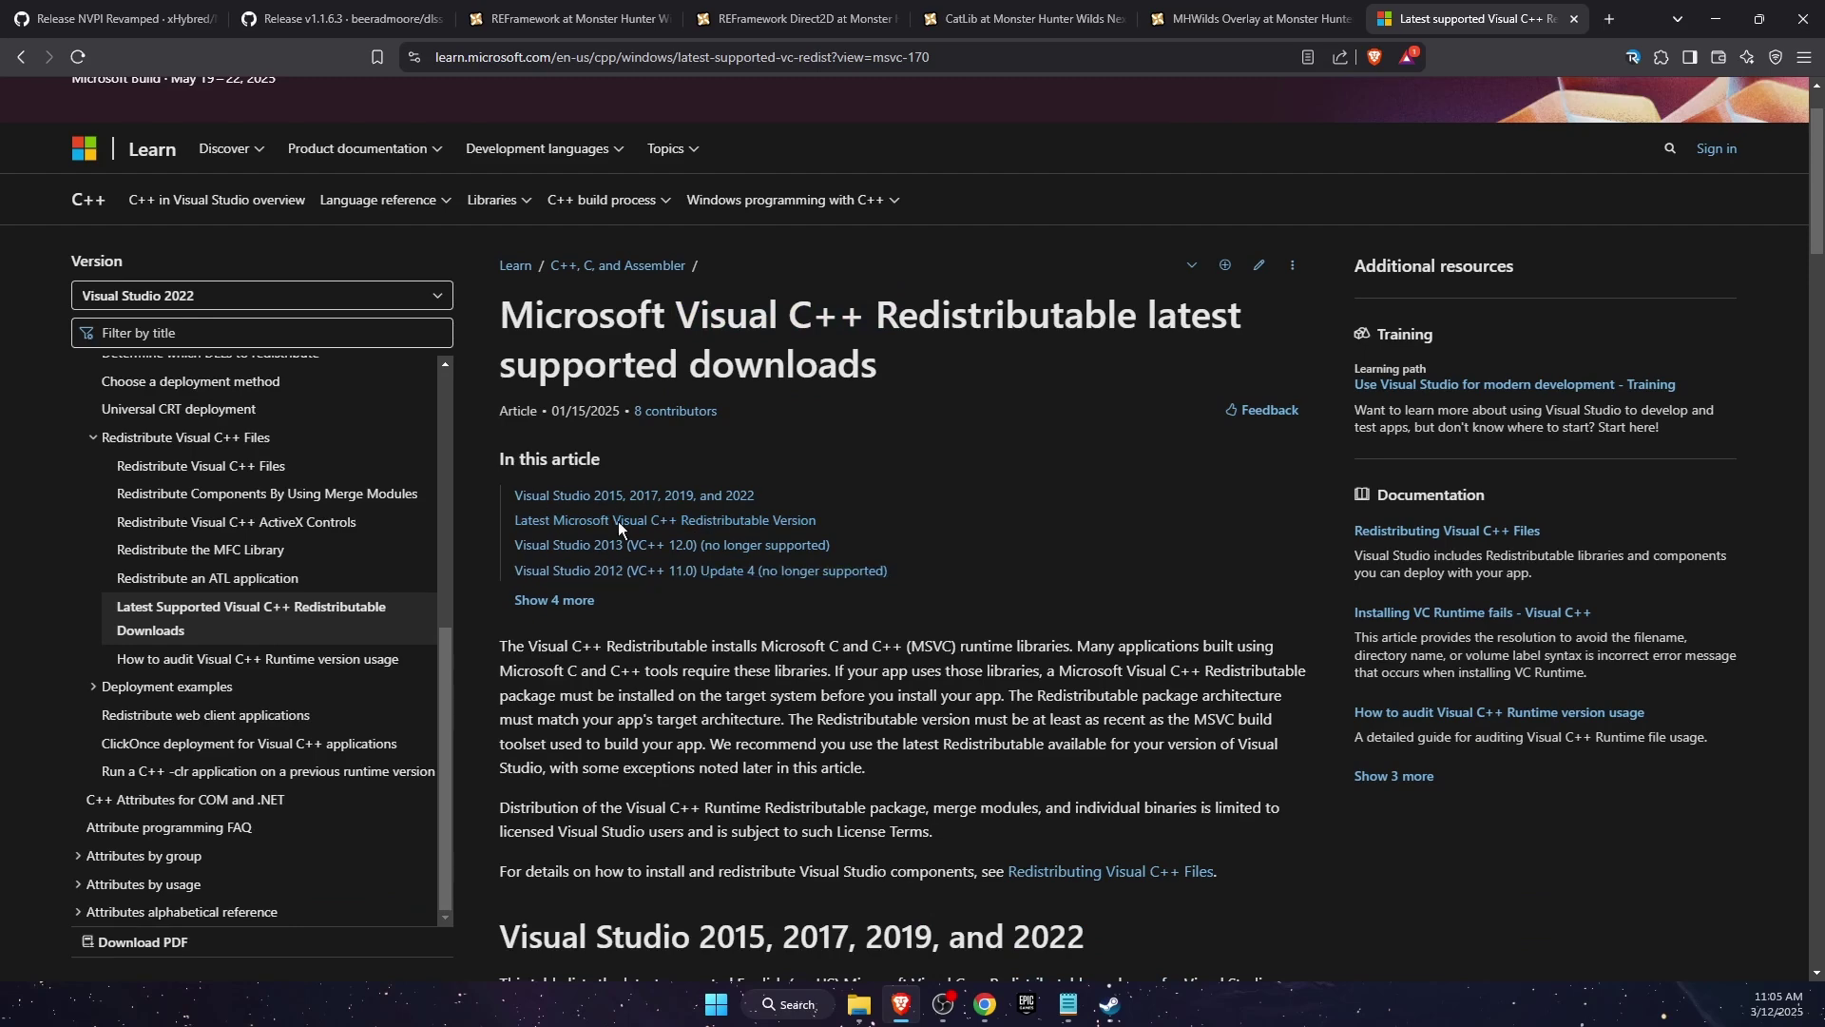
pyautogui.scroll(-3, 745, 635)
pyautogui.scroll(4, 748, 635)
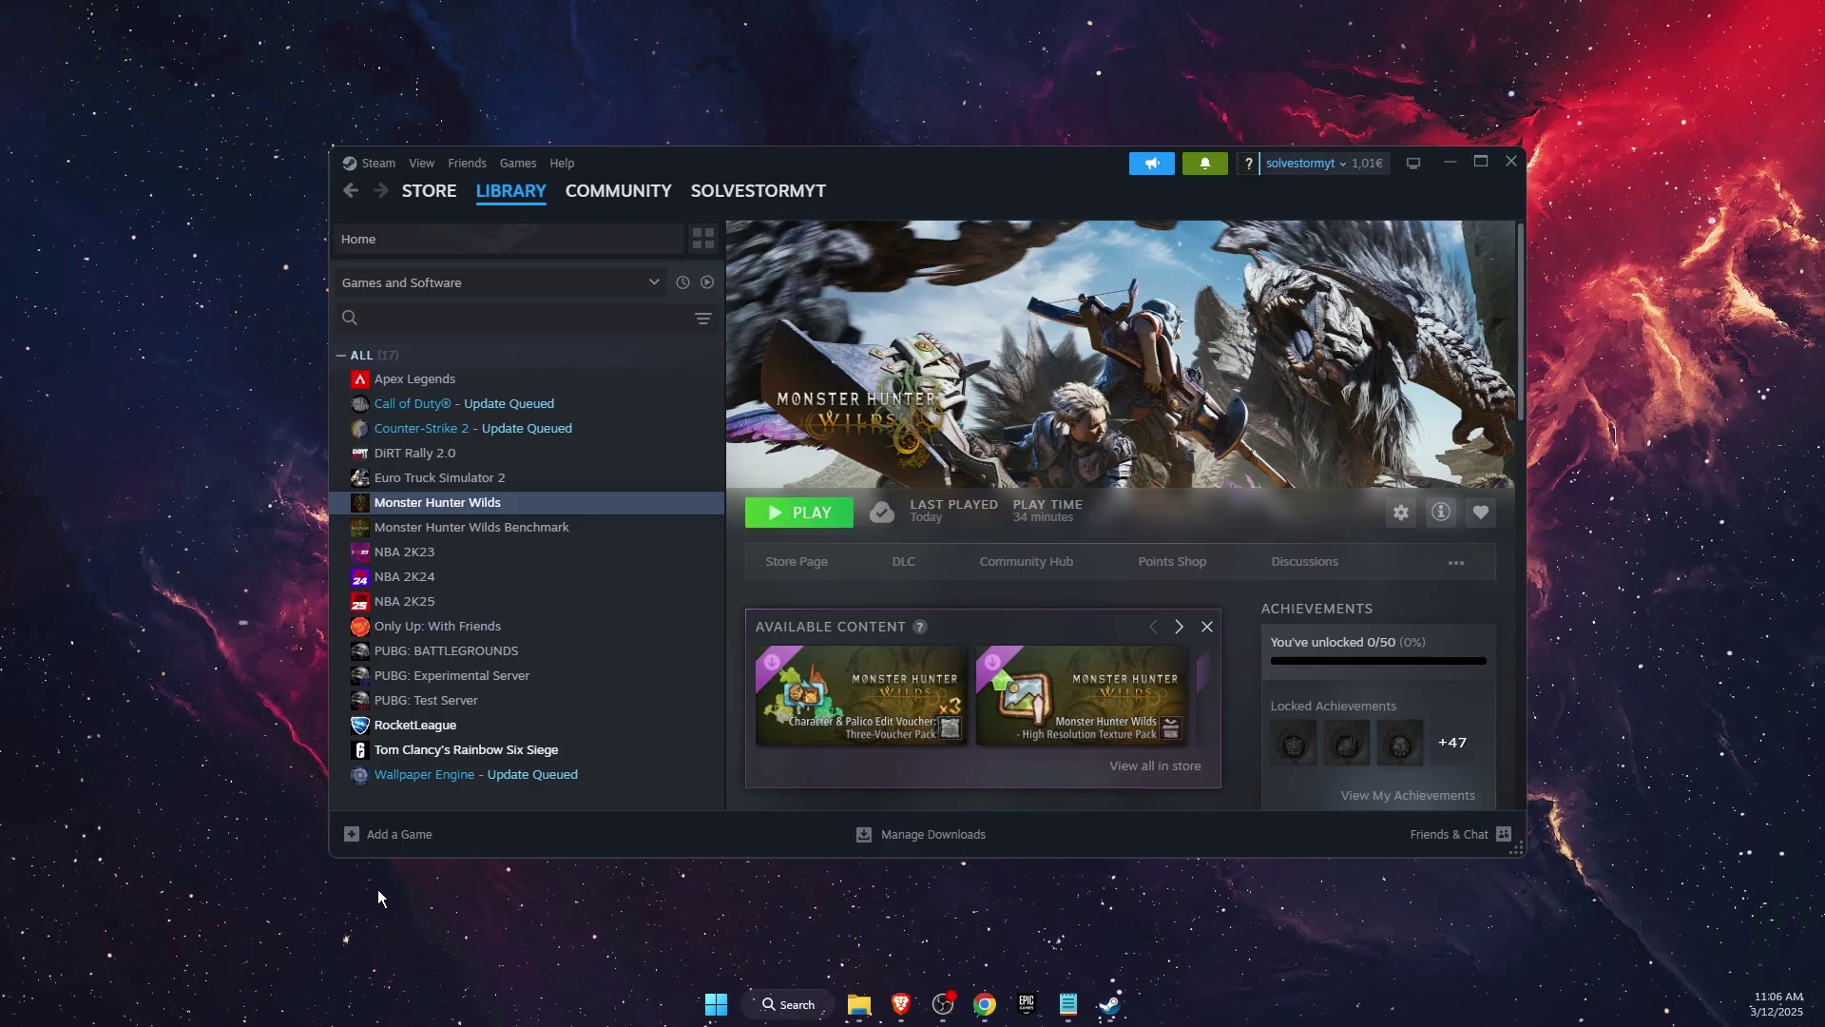
# Open Task Manager, inspect the OBS Studio and Brave processes, and restart Windows Explorer
pyautogui.rightClick(715, 1004)
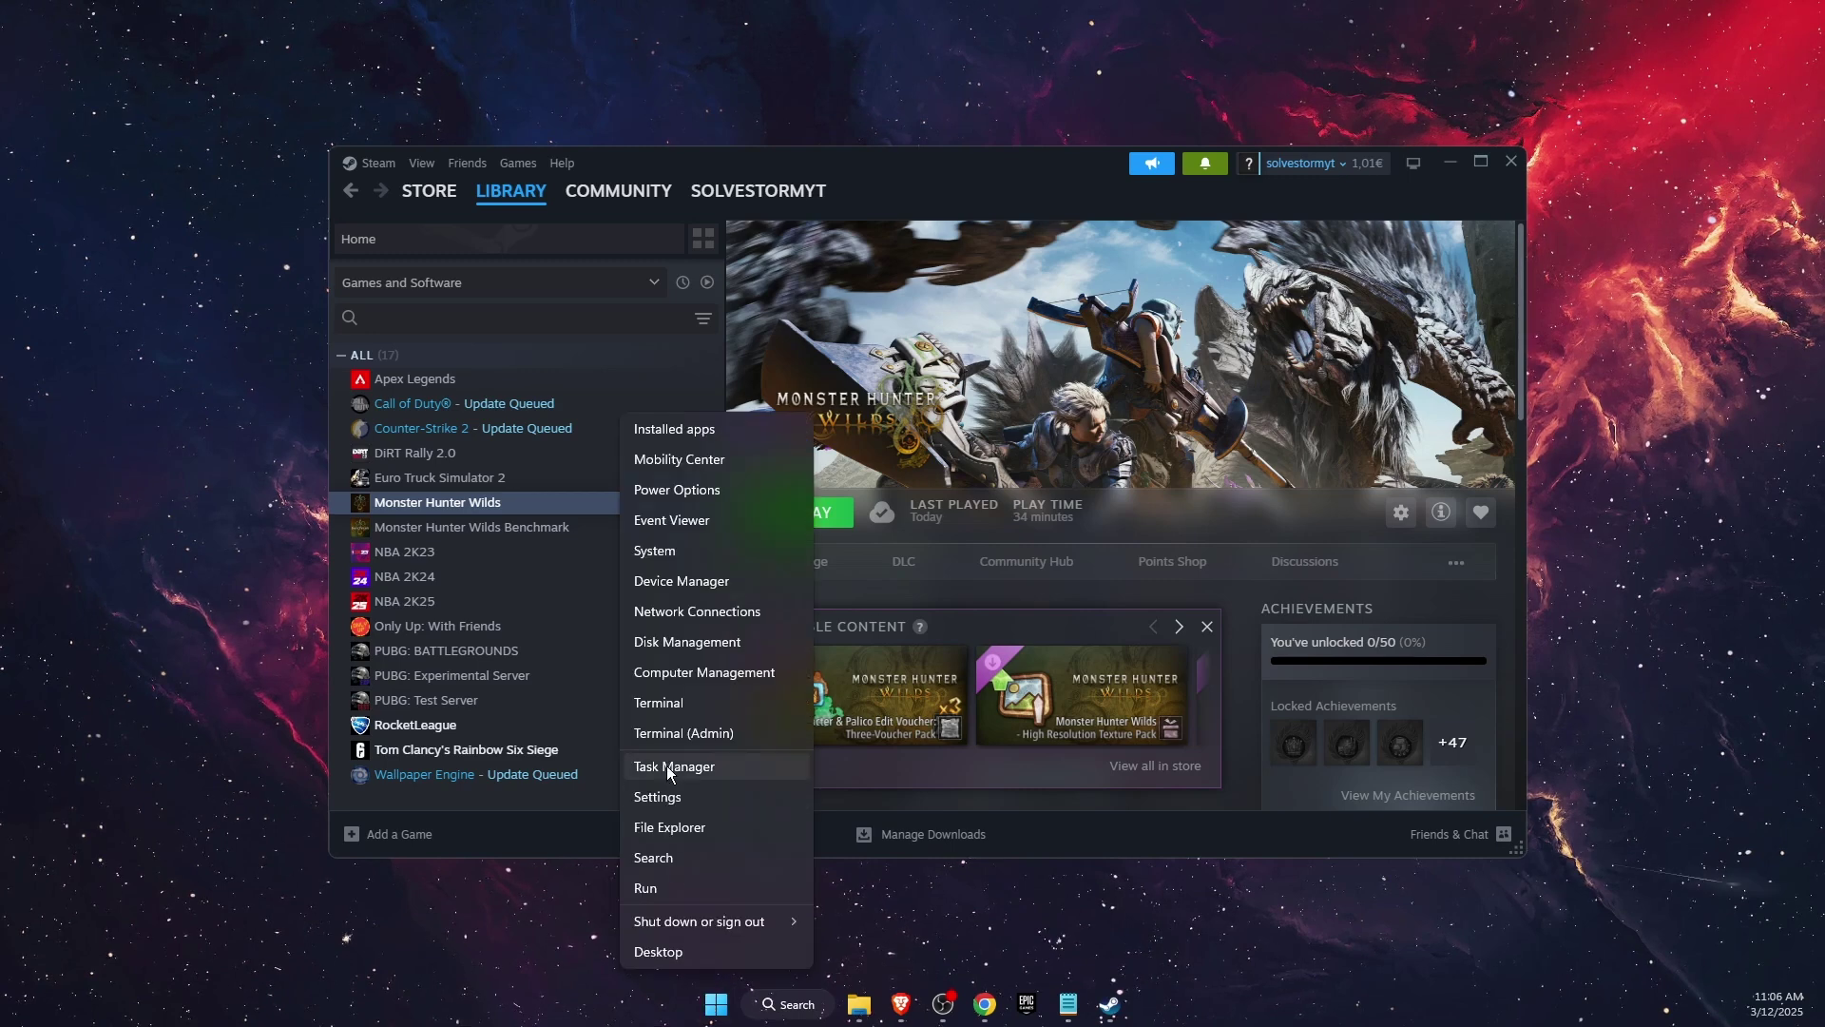
pyautogui.click(670, 765)
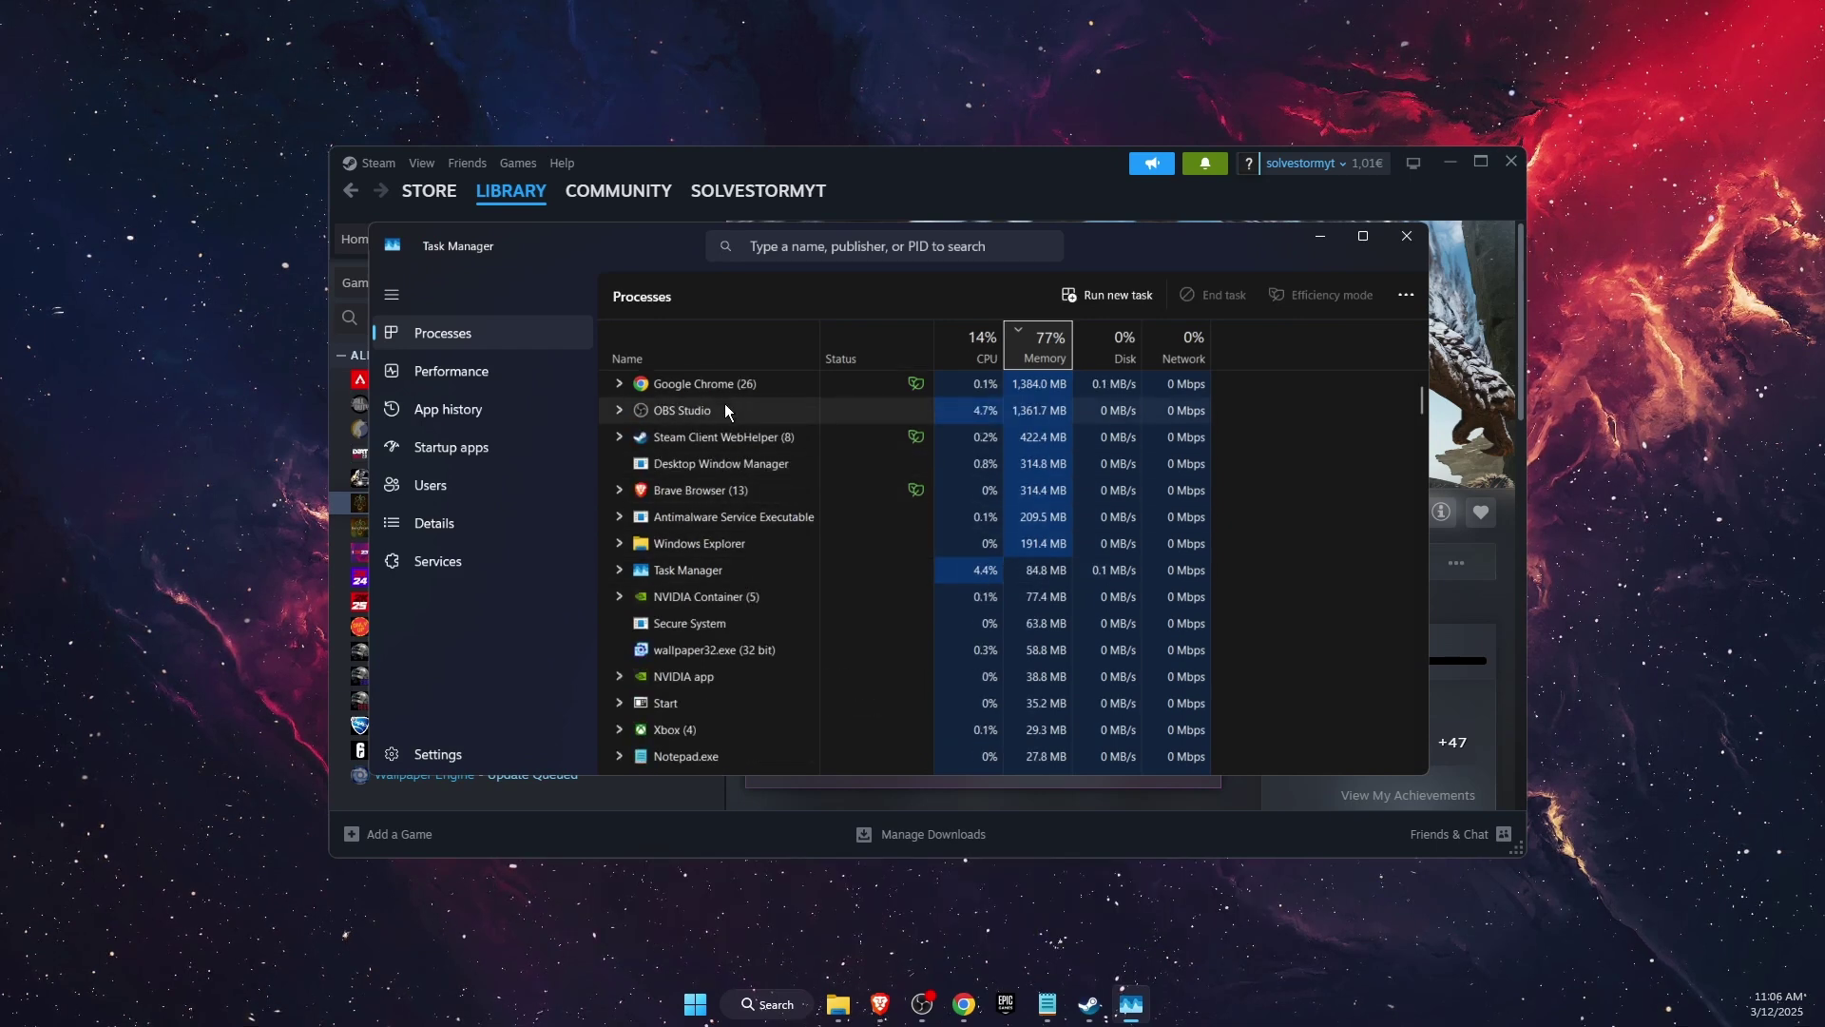
pyautogui.click(715, 411)
pyautogui.rightClick(682, 413)
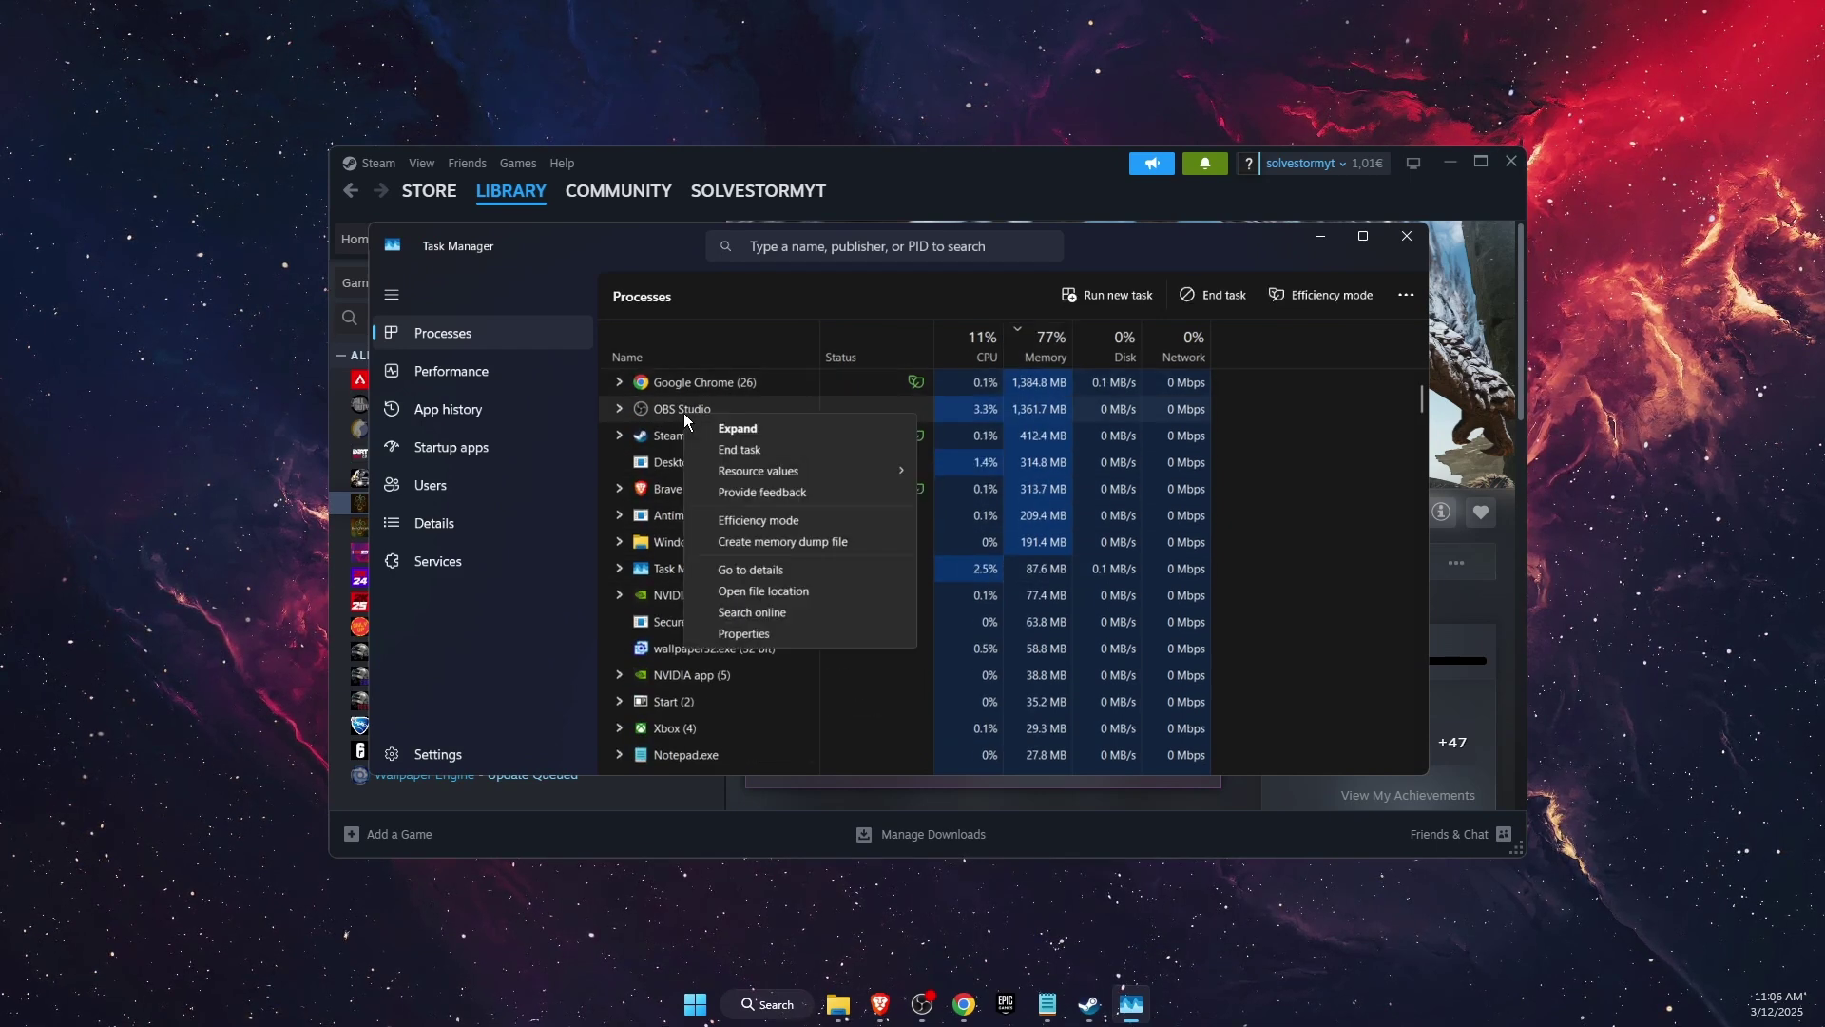
pyautogui.click(648, 442)
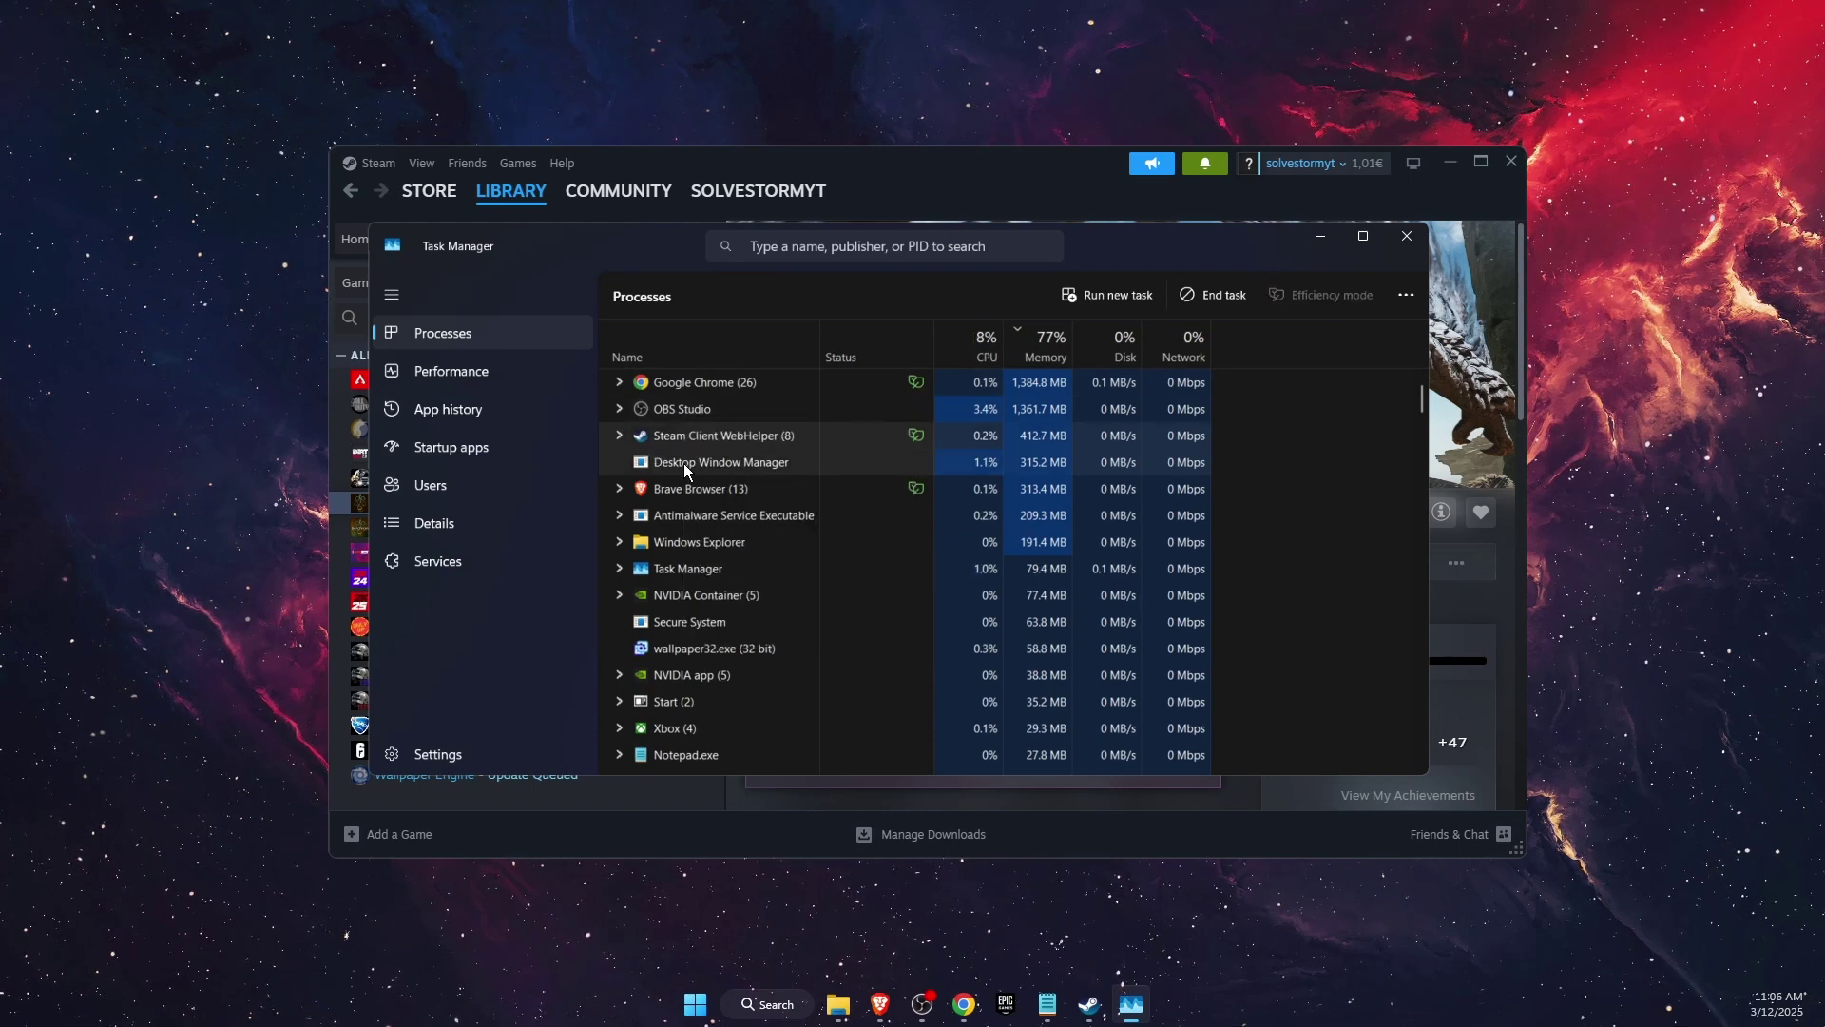
pyautogui.rightClick(720, 492)
pyautogui.click(700, 493)
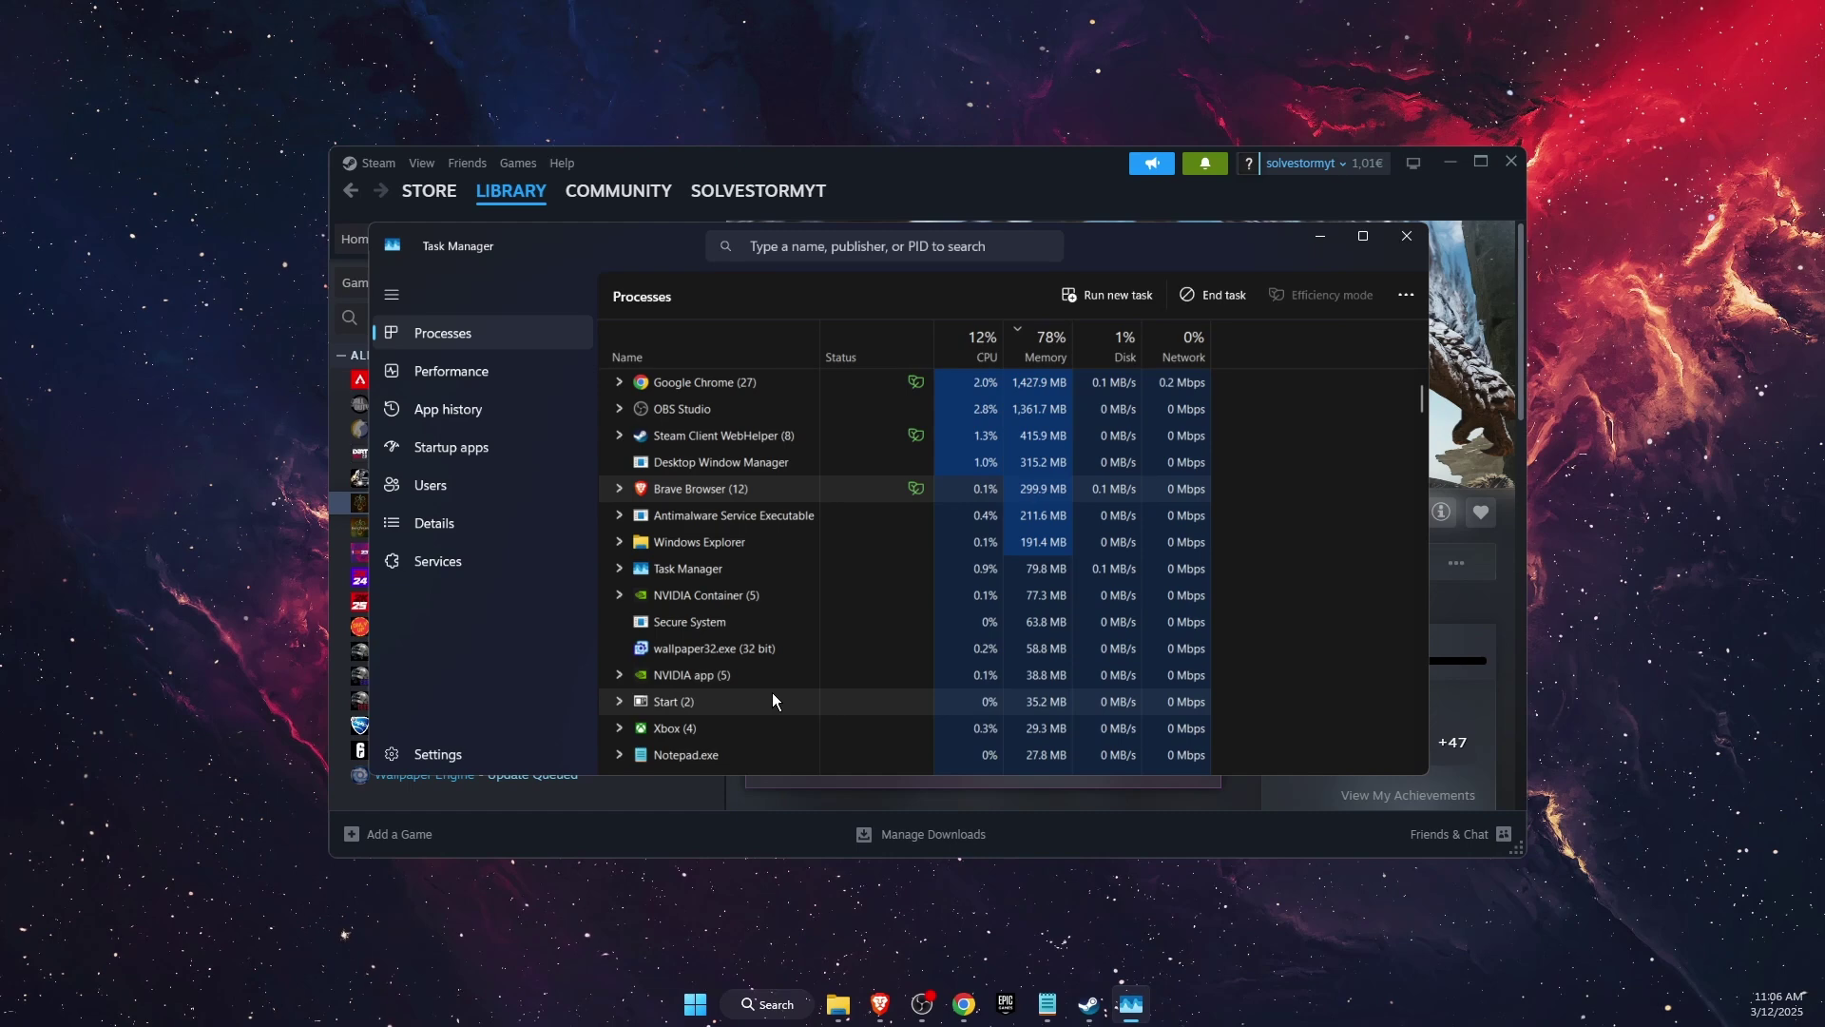
pyautogui.rightClick(737, 534)
pyautogui.click(811, 568)
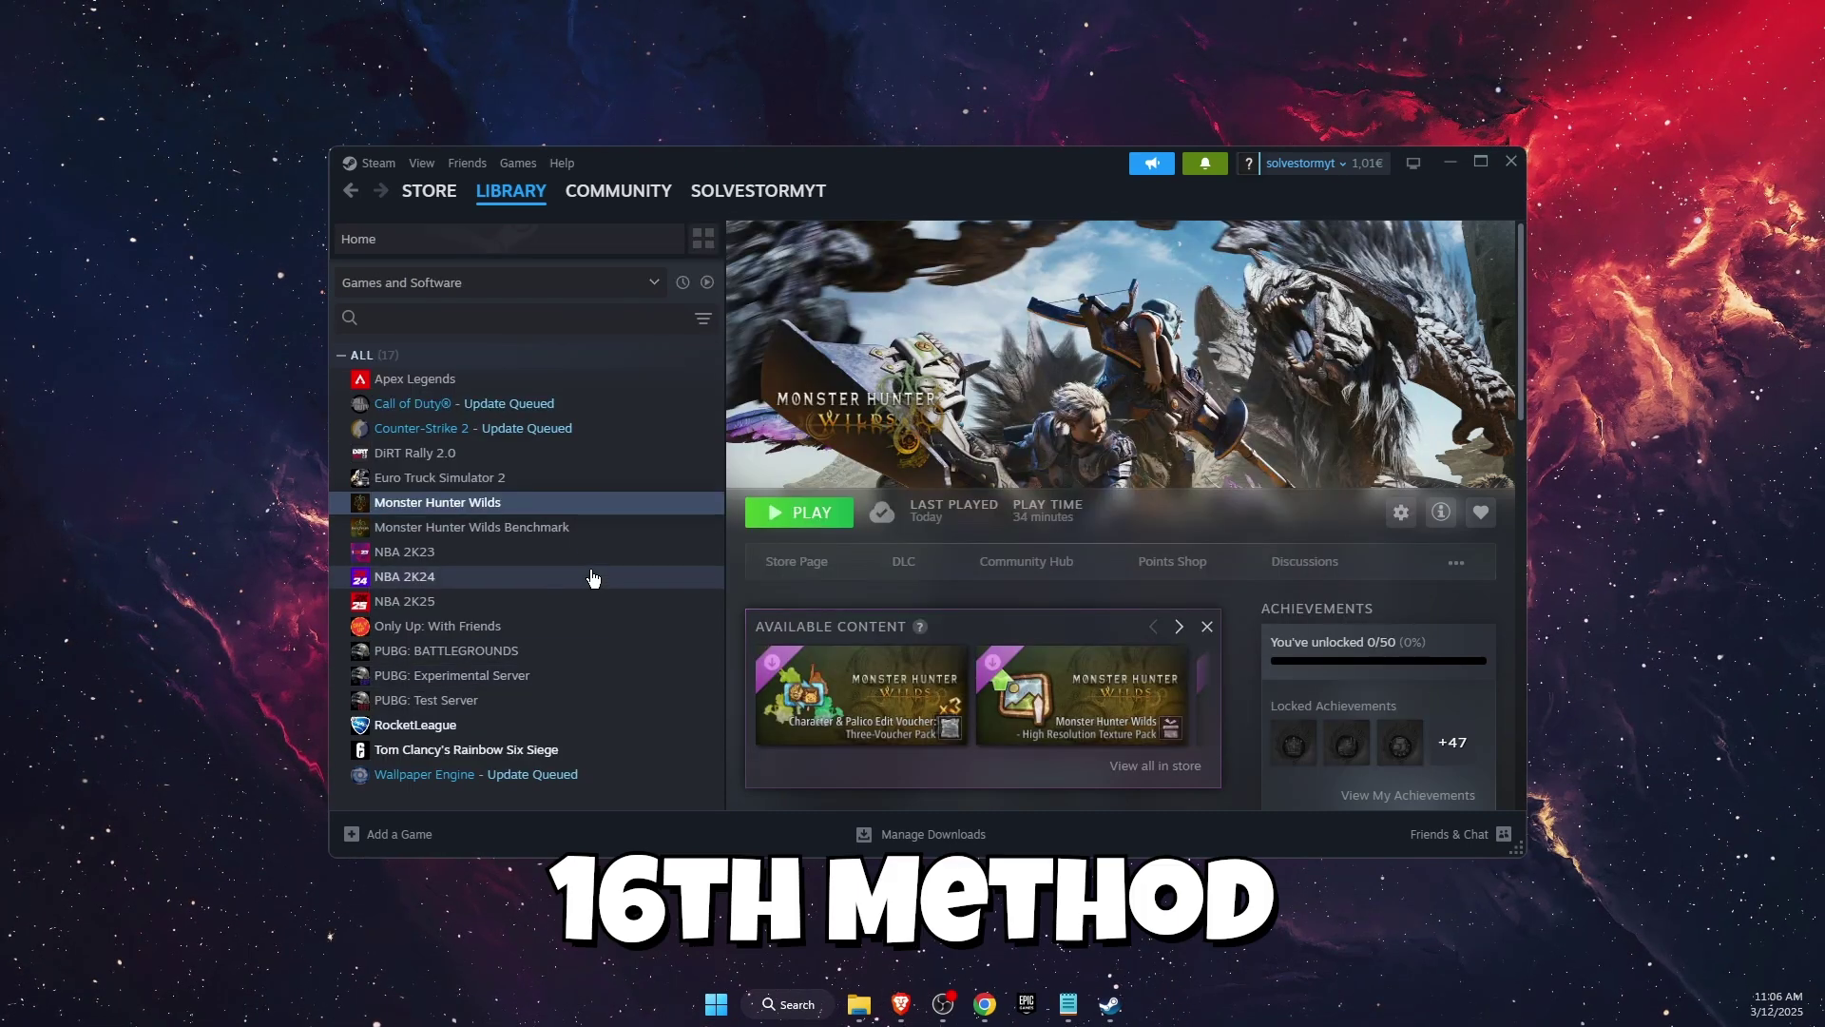
# Uncheck 'Enable the Steam Overlay while in-game' in Monster Hunter Wilds' General properties, then close them
pyautogui.rightClick(567, 506)
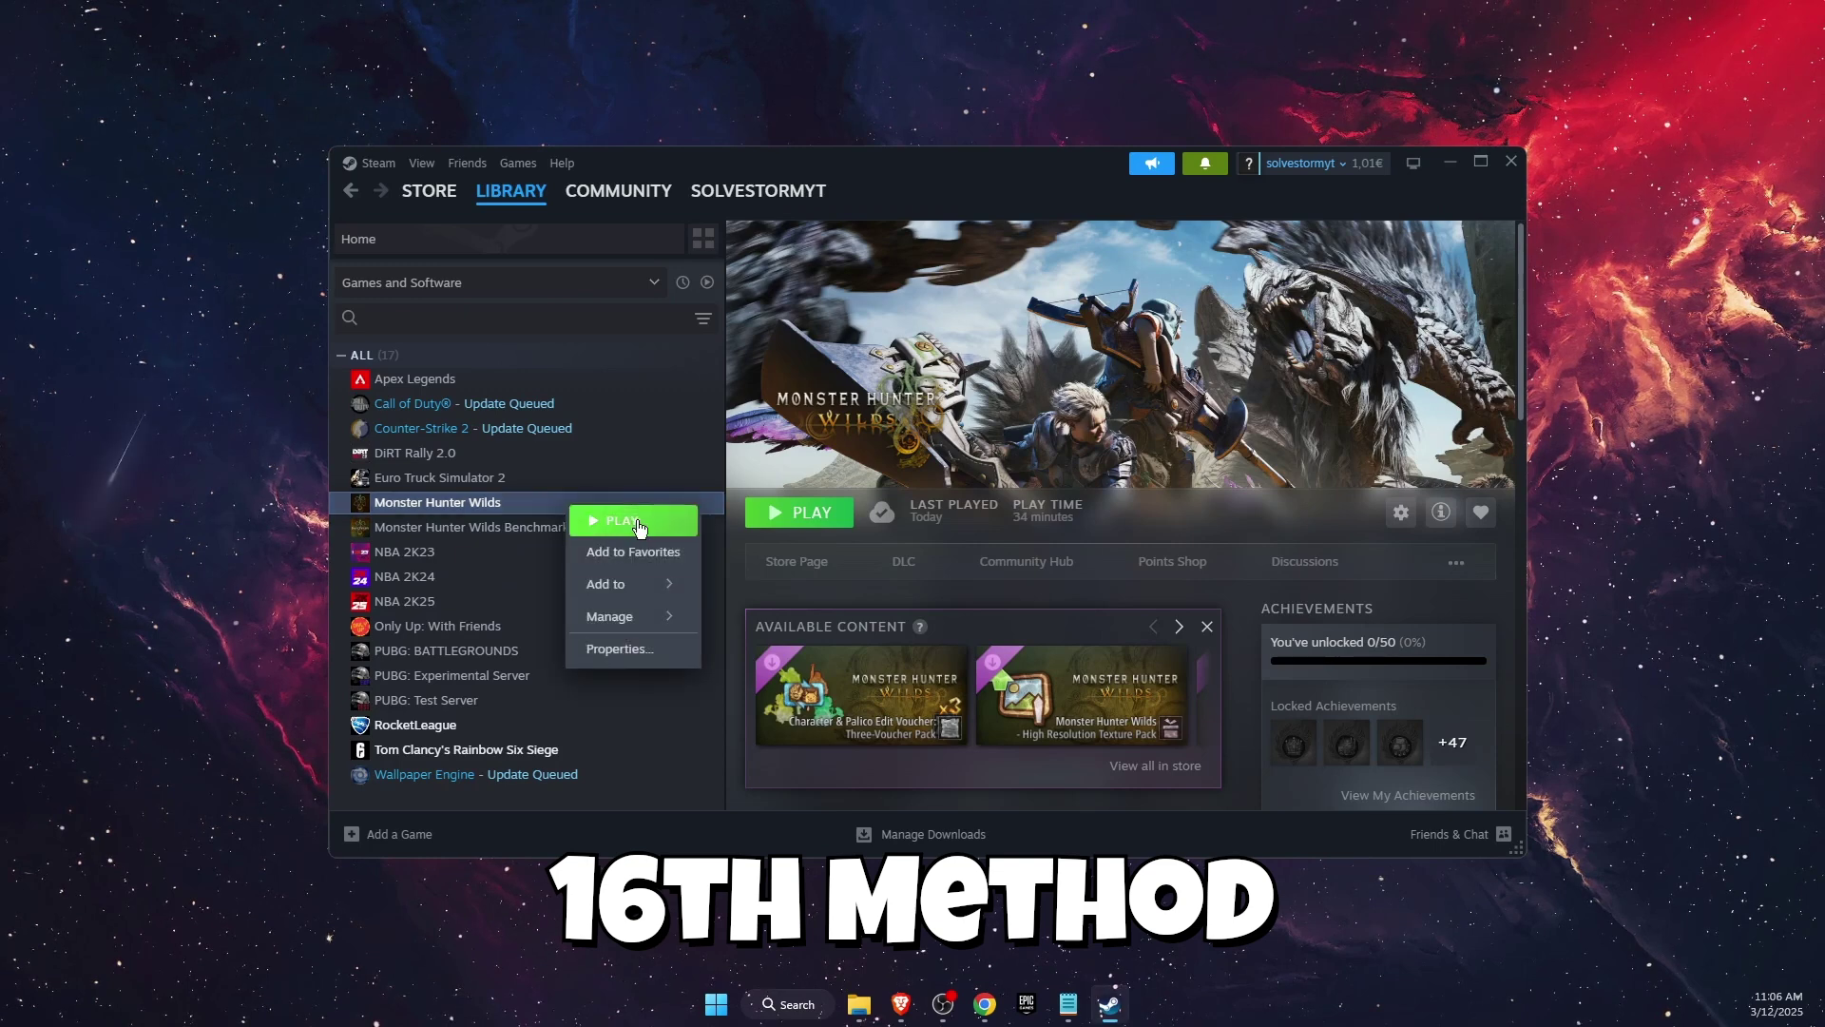
pyautogui.click(643, 654)
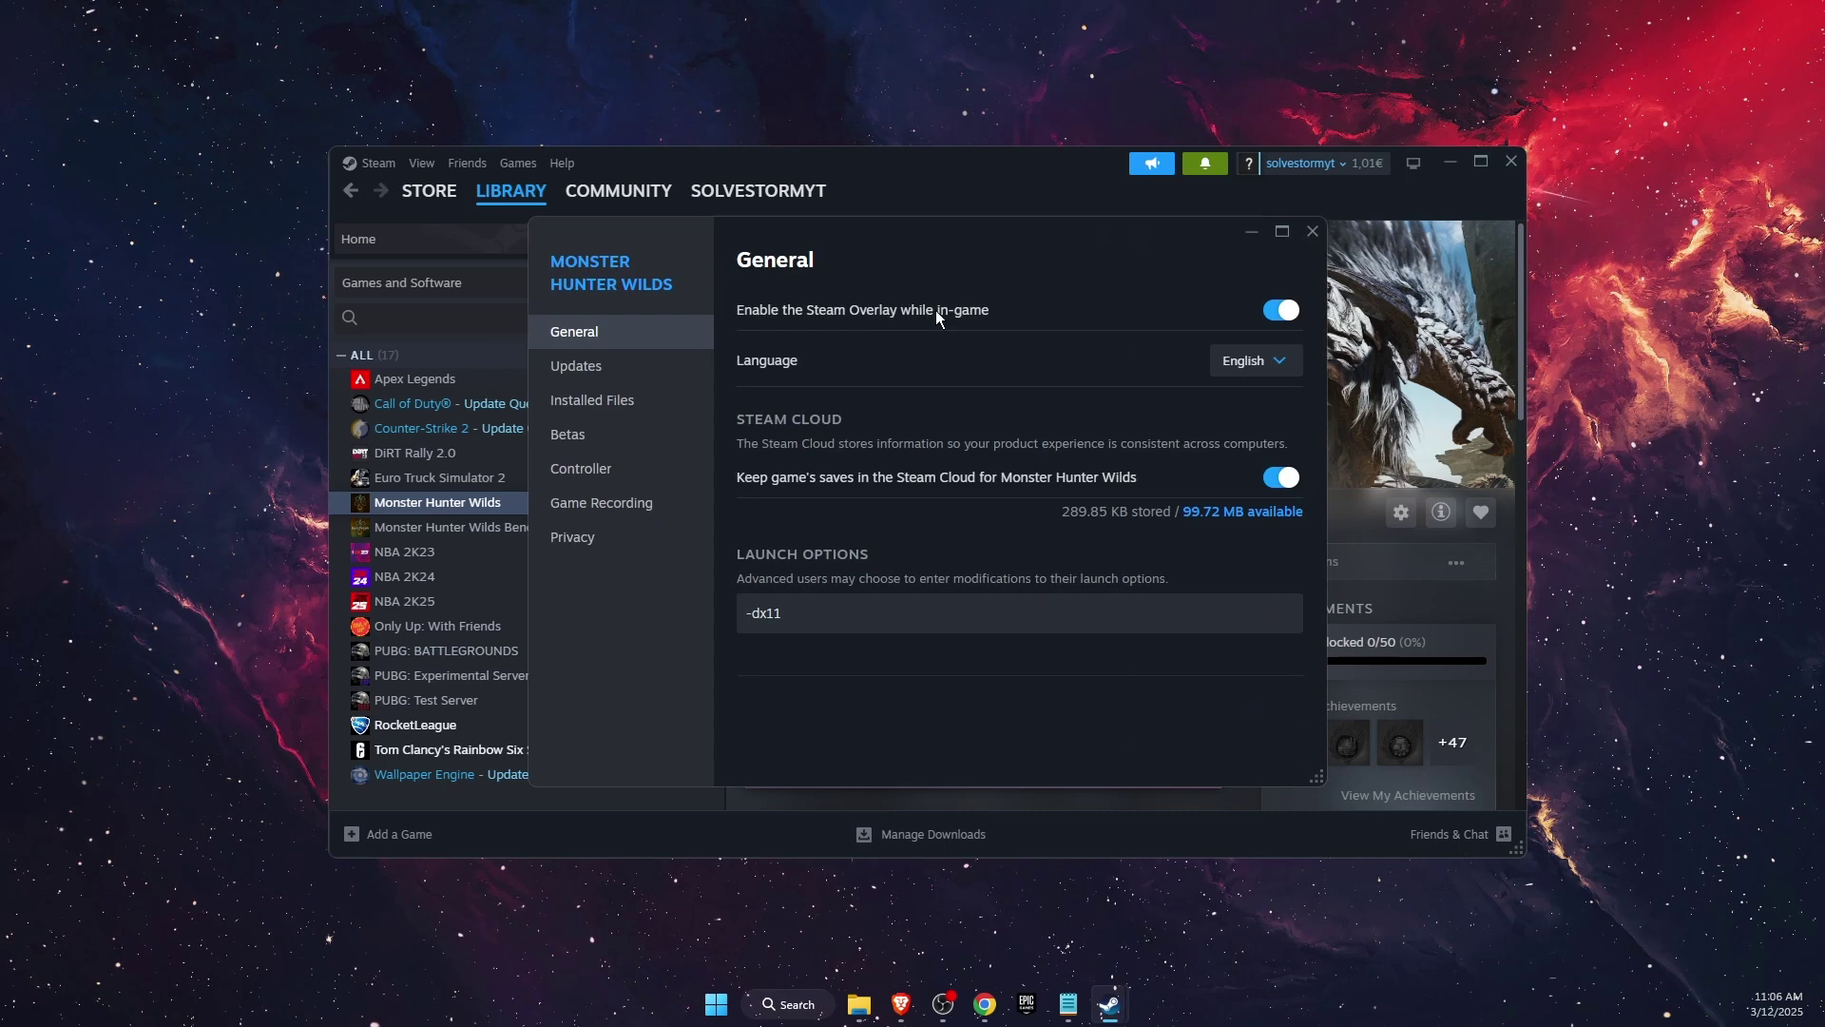
pyautogui.click(1290, 306)
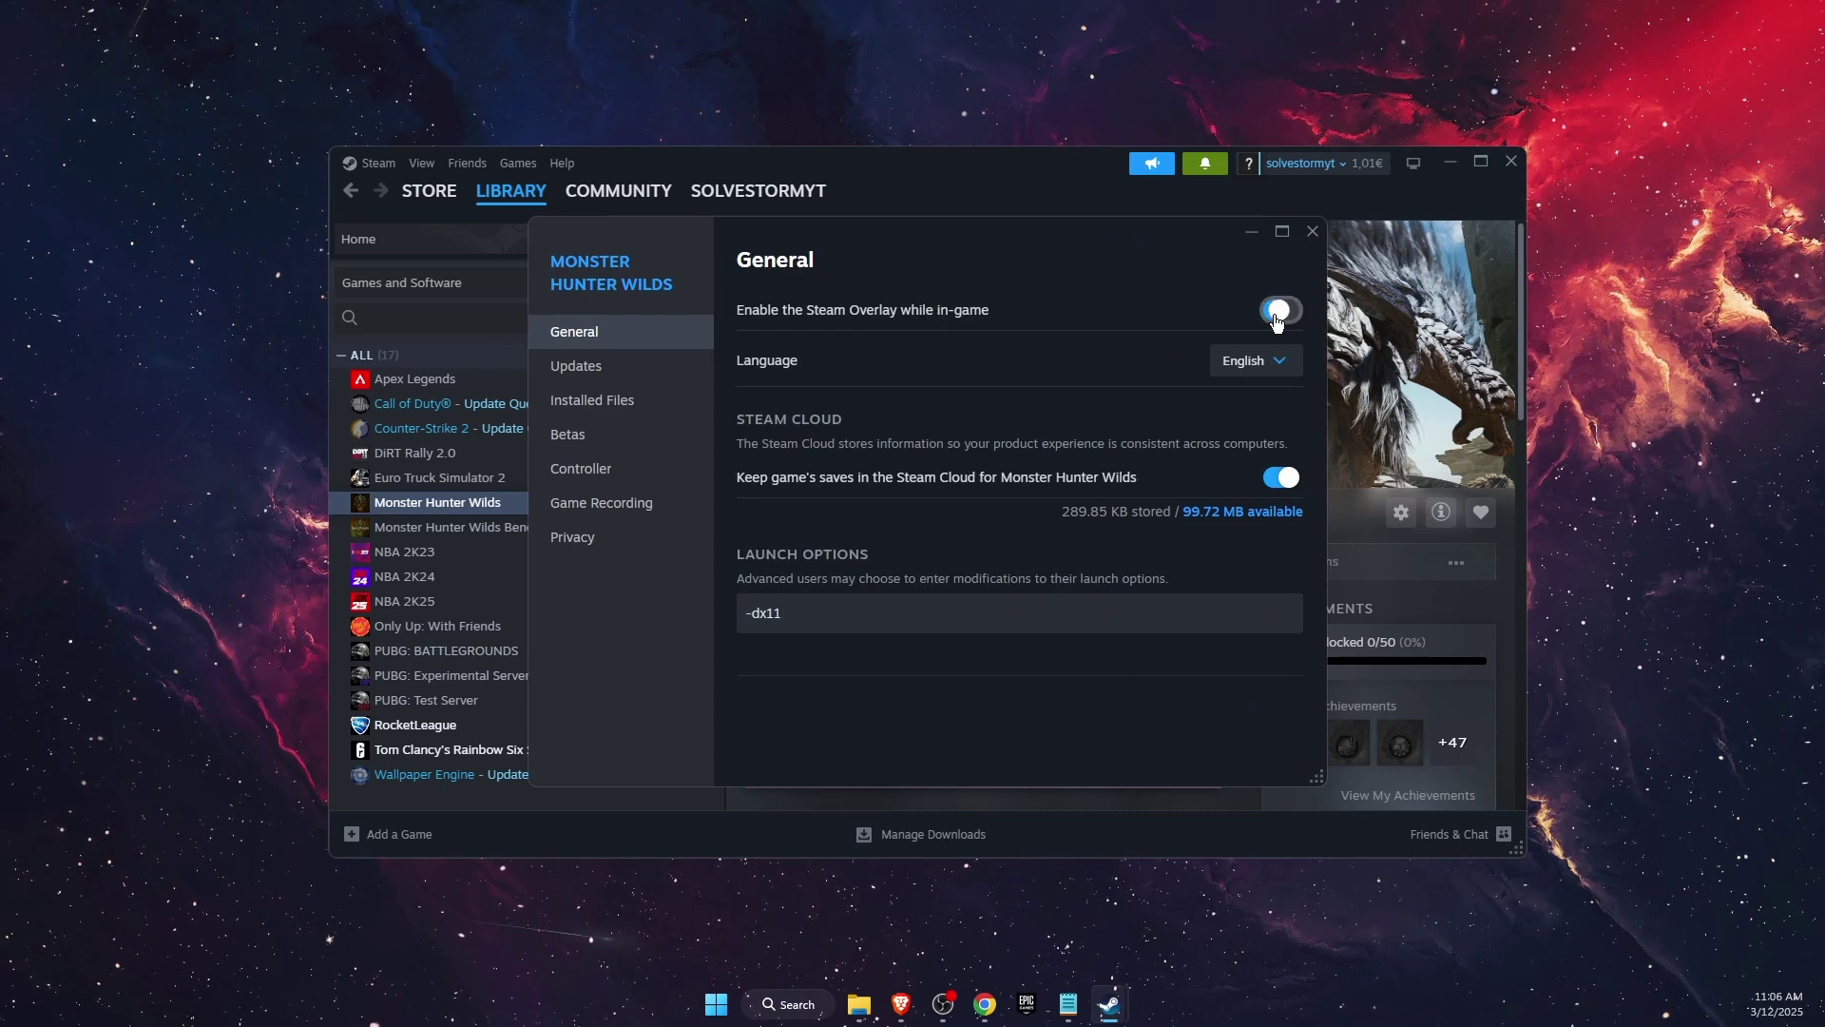
pyautogui.click(1306, 234)
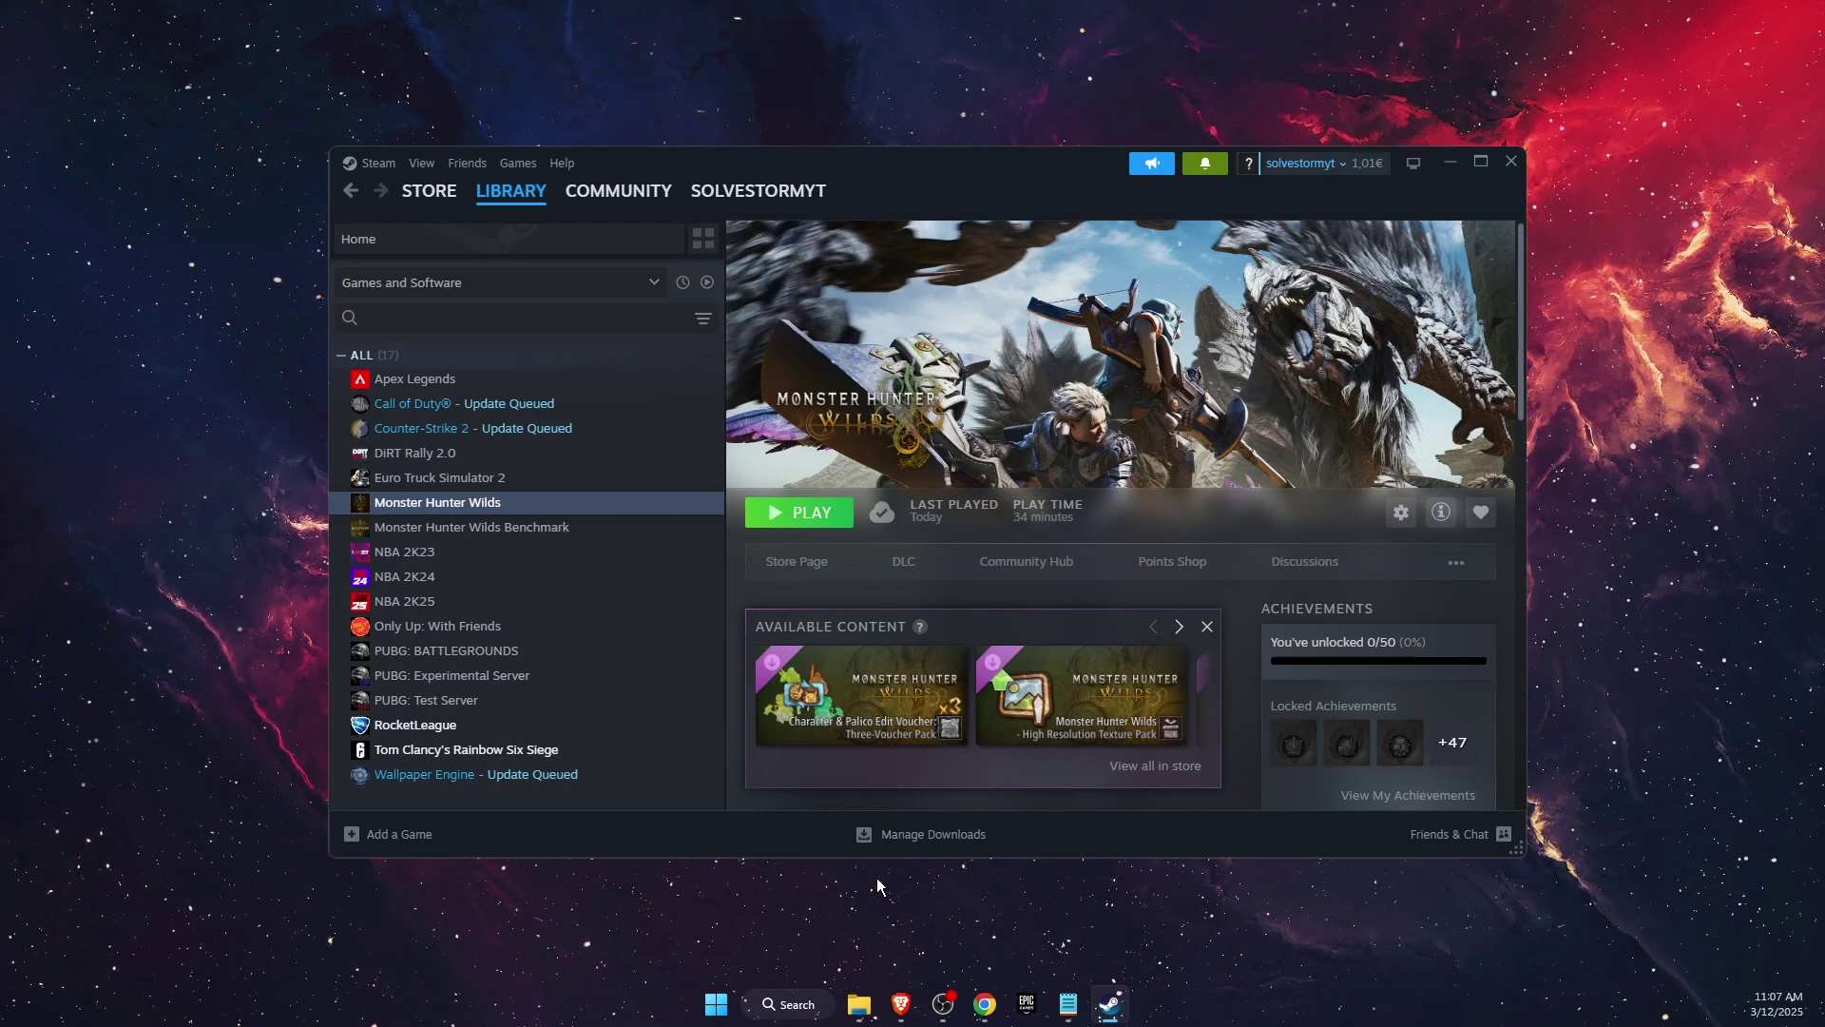
# Search 'check for updates' to bring up Settings' Windows Update page
pyautogui.click(774, 1000)
pyautogui.write('check for updates')
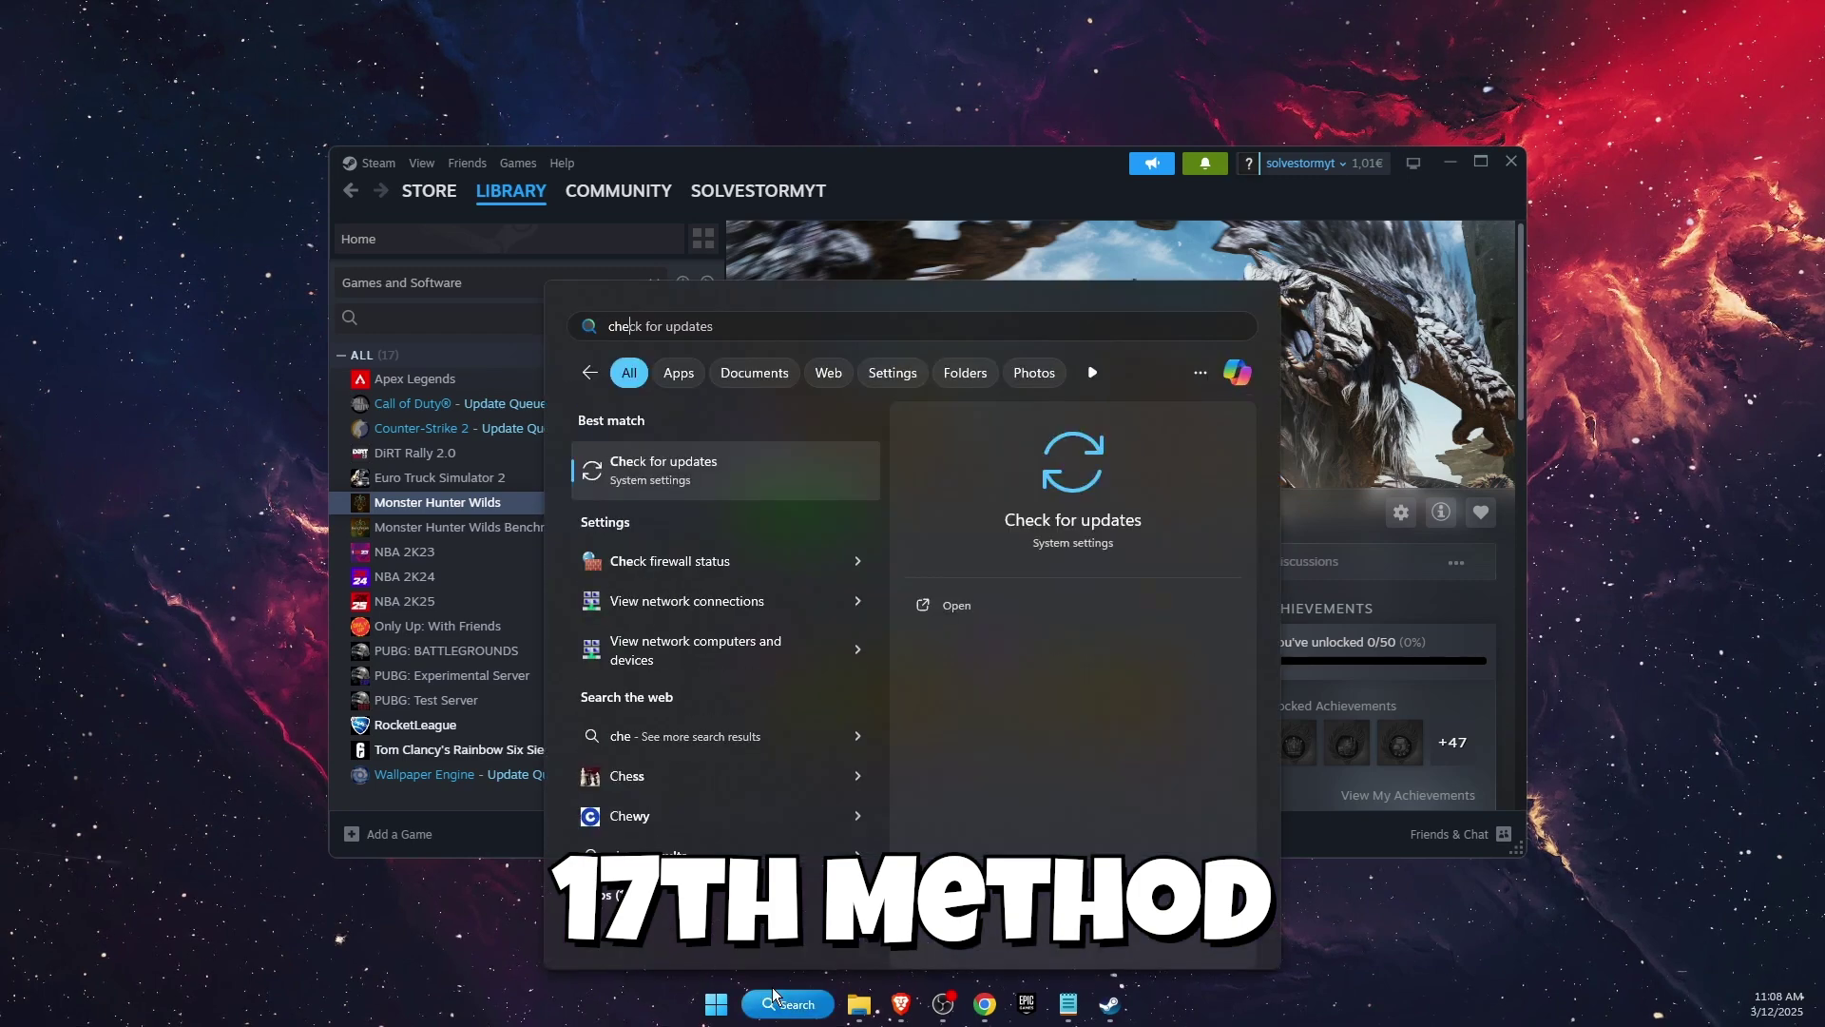
pyautogui.press('Return')
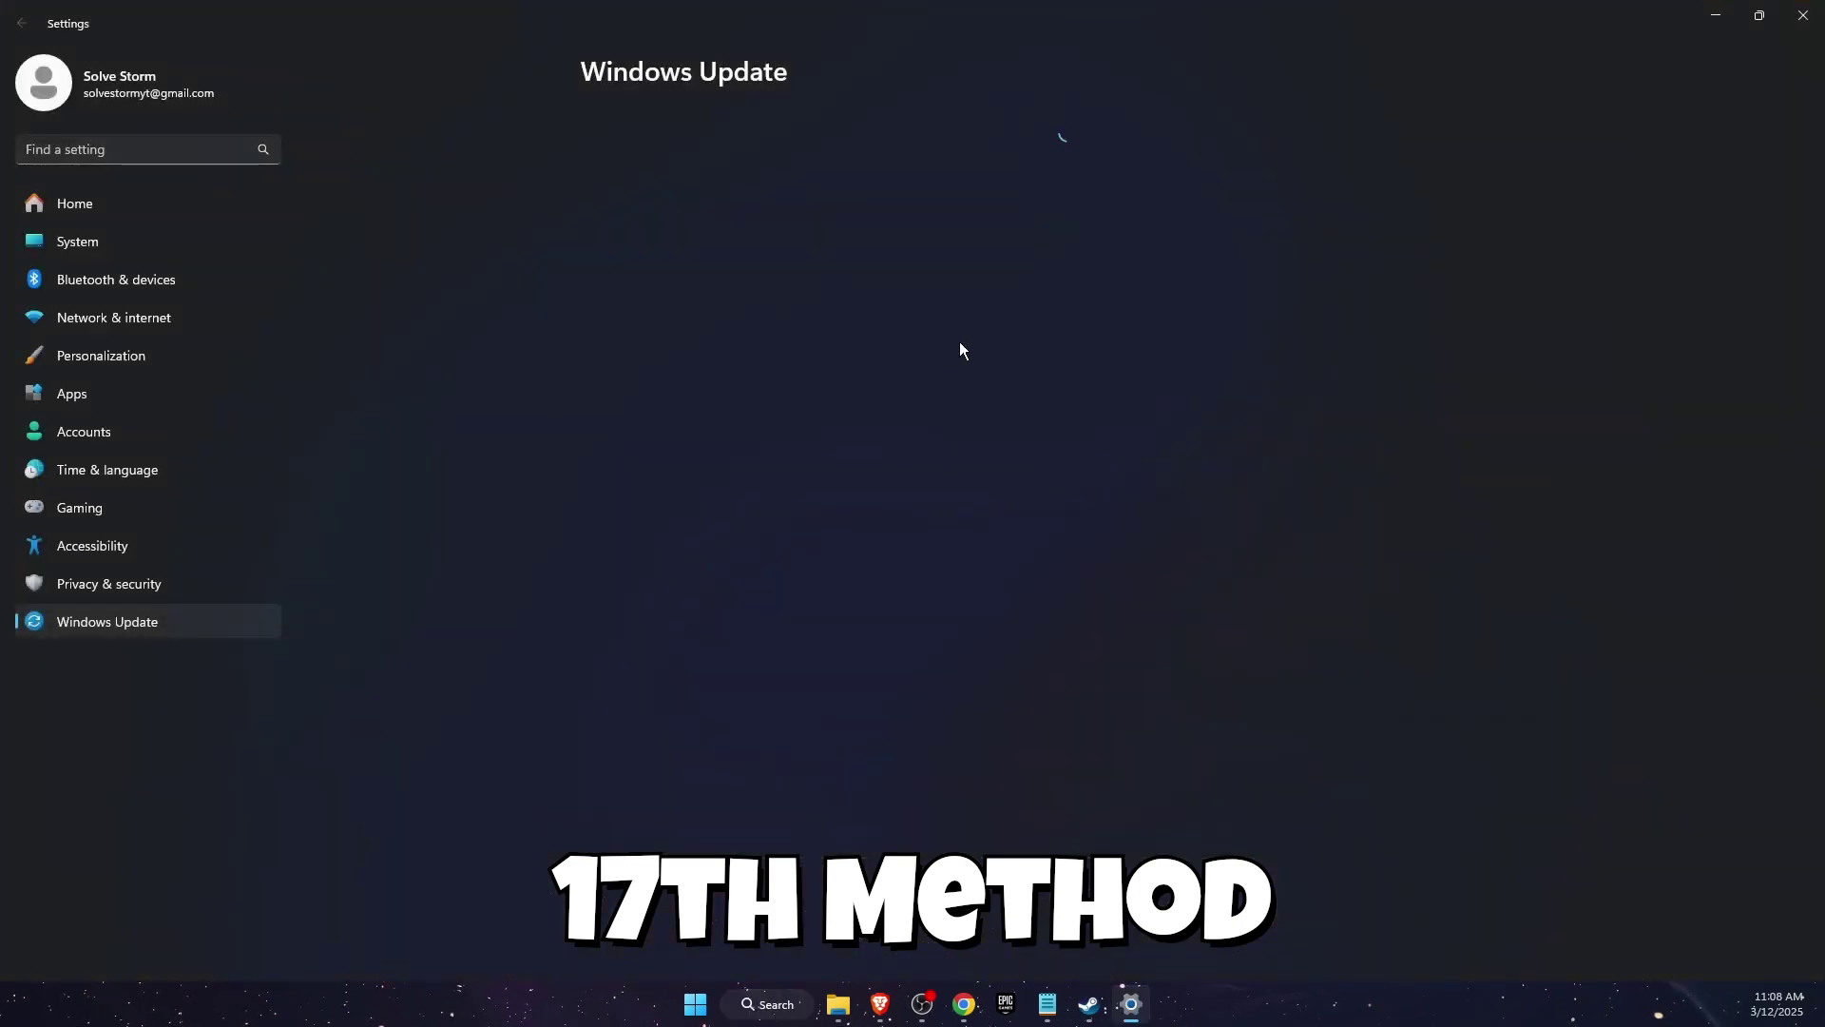